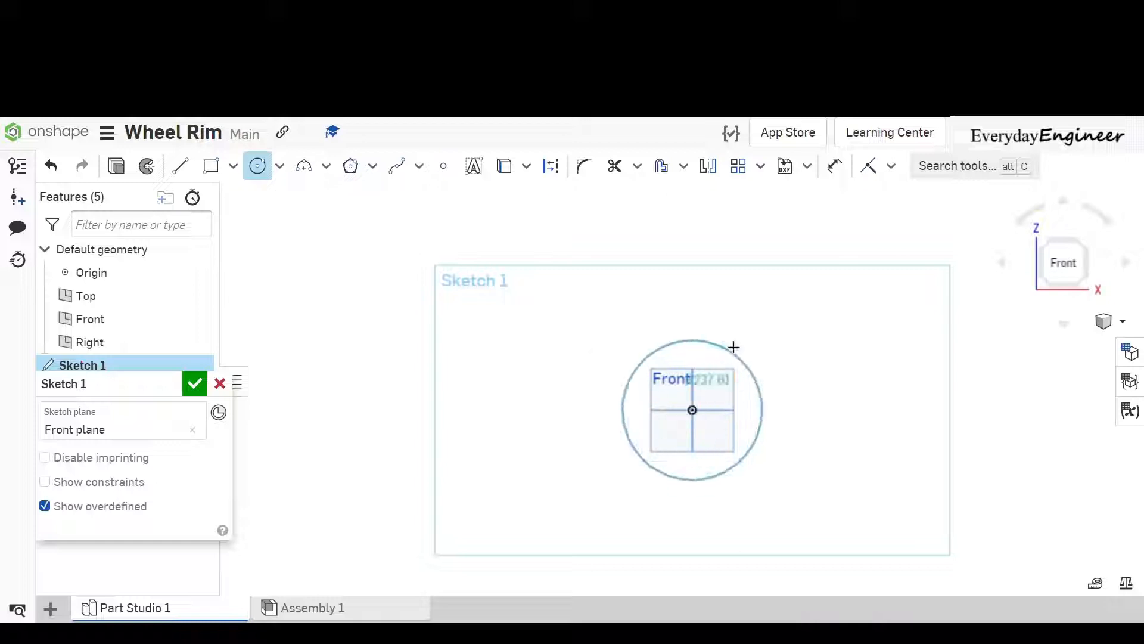
Sketch four concentric circles centred on the origin, with diameters of about 348, 380, 244 and 125 mm.
{"action": "left_click", "coordinate": [746, 329]}
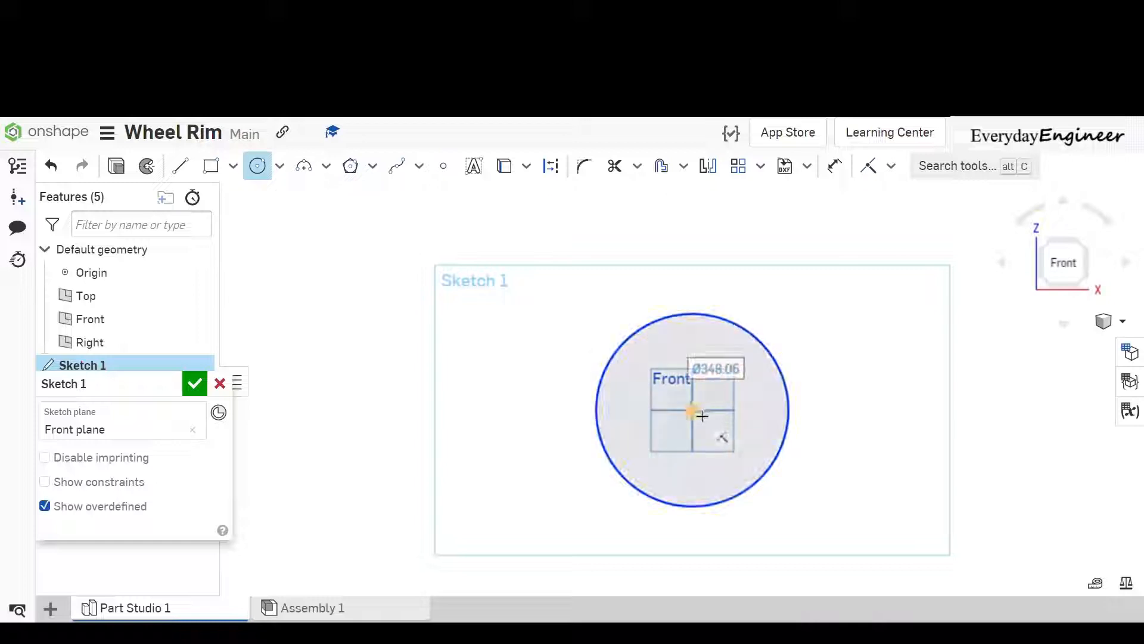
{"action": "left_click", "coordinate": [692, 410]}
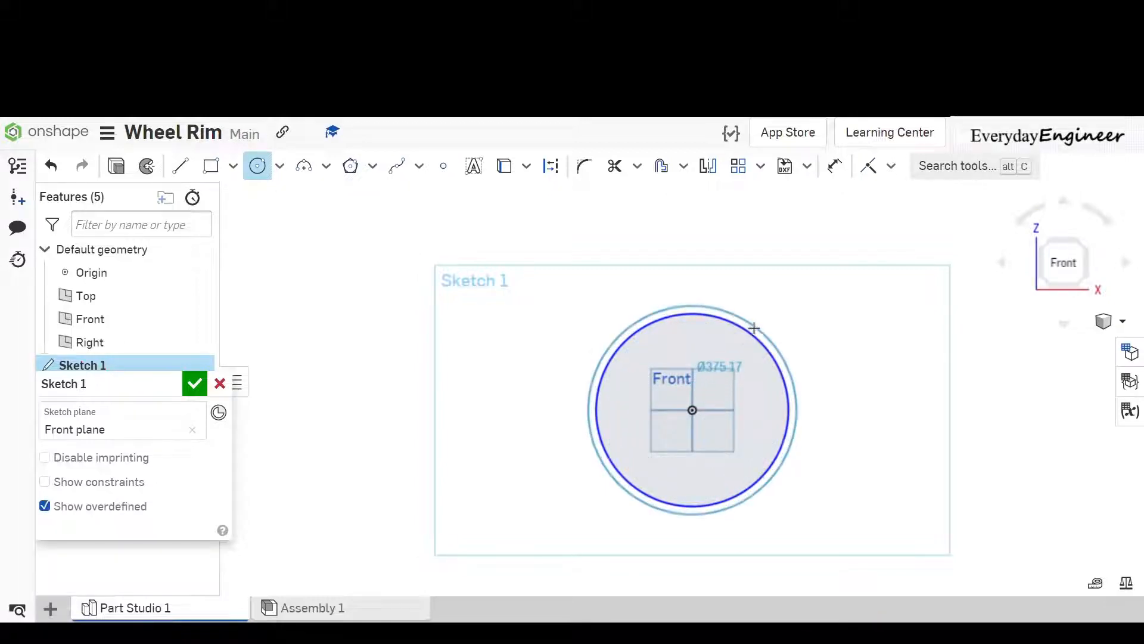
{"action": "left_click", "coordinate": [735, 371]}
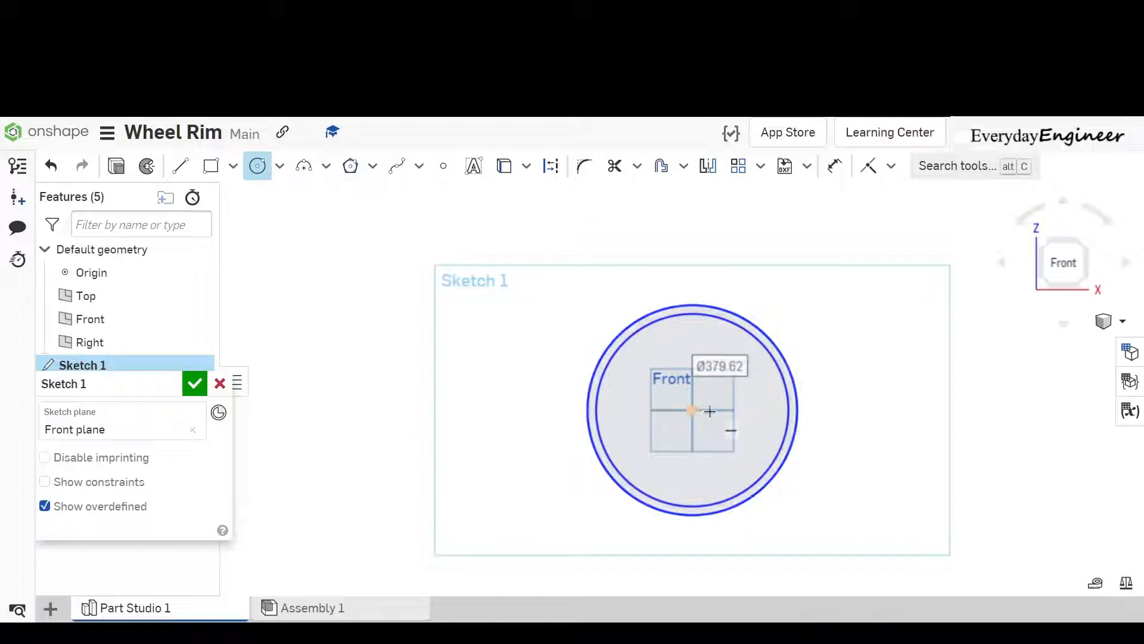
{"action": "left_click", "coordinate": [691, 410]}
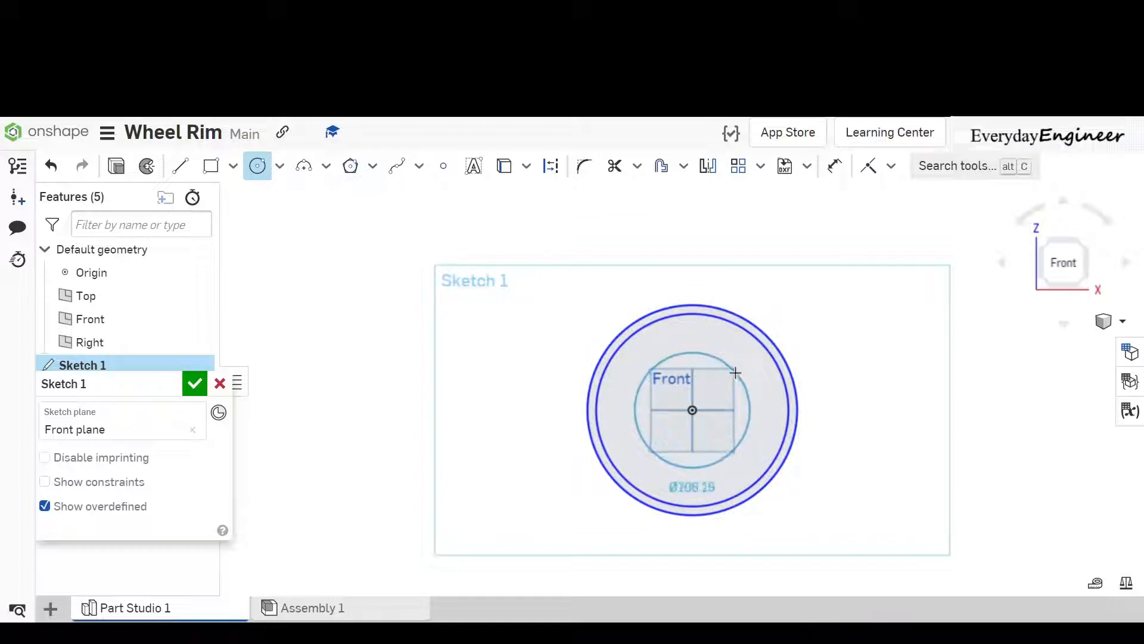
{"action": "left_click", "coordinate": [739, 362]}
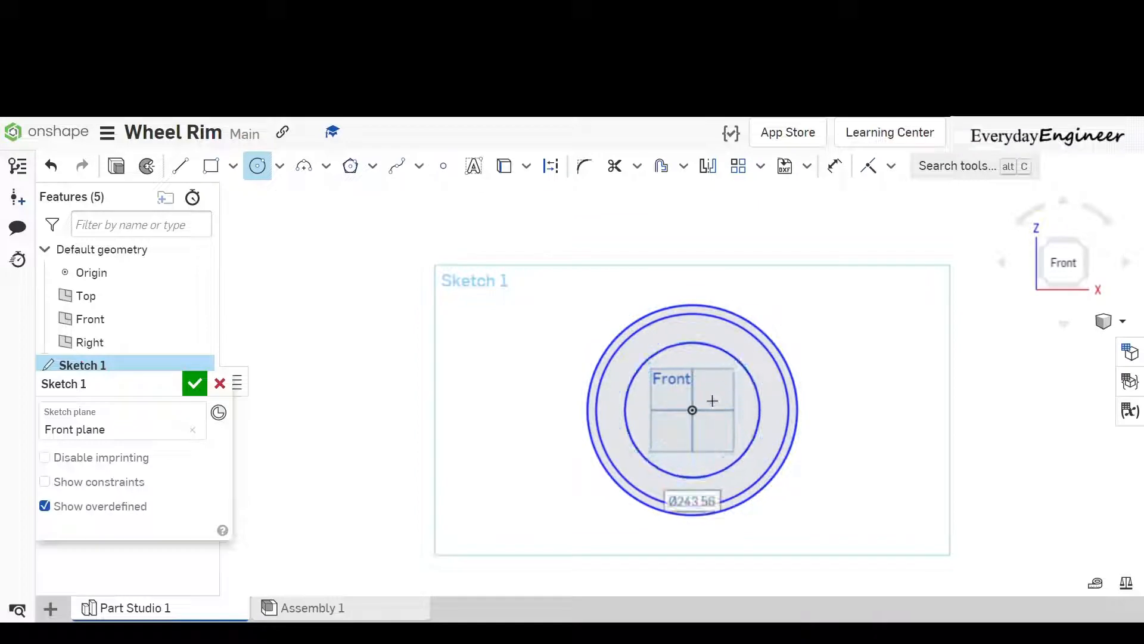
{"action": "left_click", "coordinate": [692, 410]}
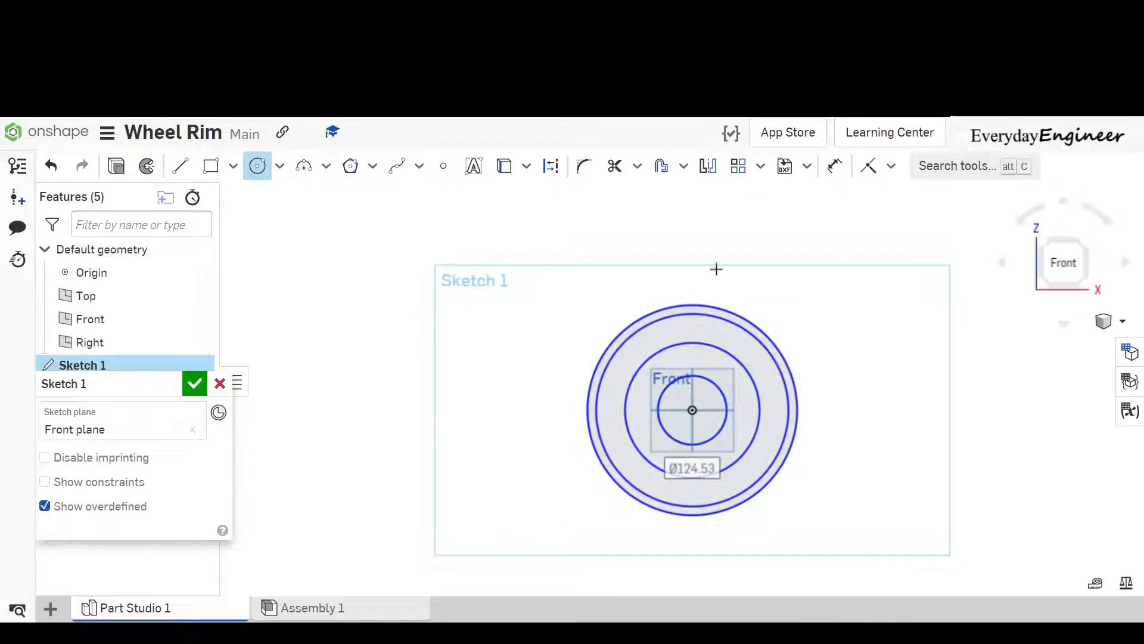
Dimension the outermost circle's diameter to 500 mm and the next circle inward to 475 mm.
{"action": "left_click", "coordinate": [835, 170]}
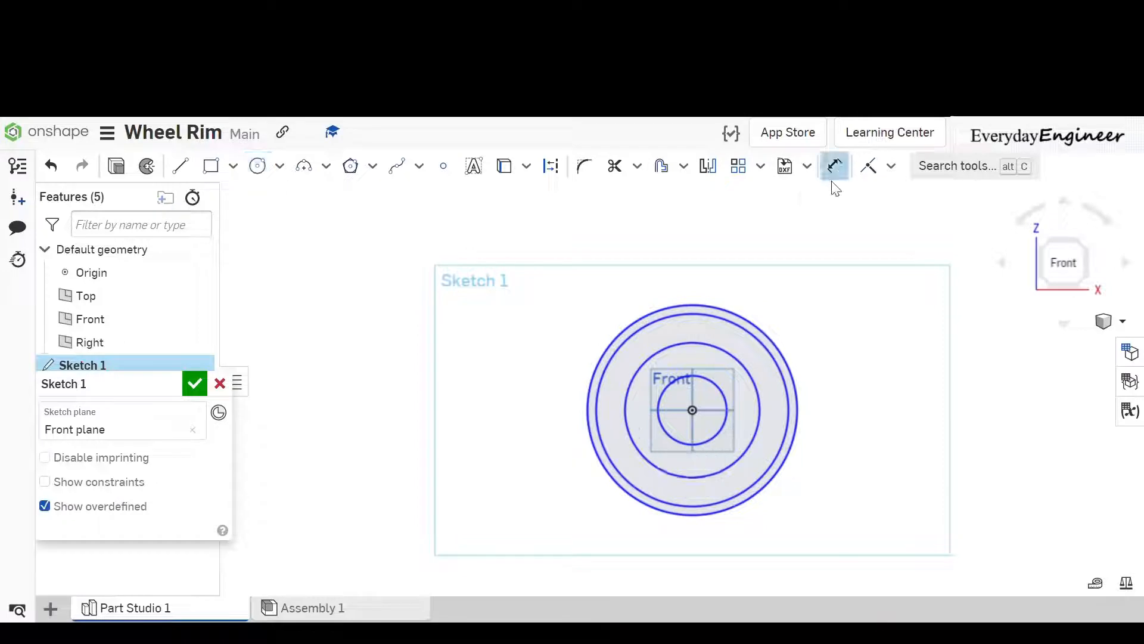
{"action": "left_click", "coordinate": [774, 335]}
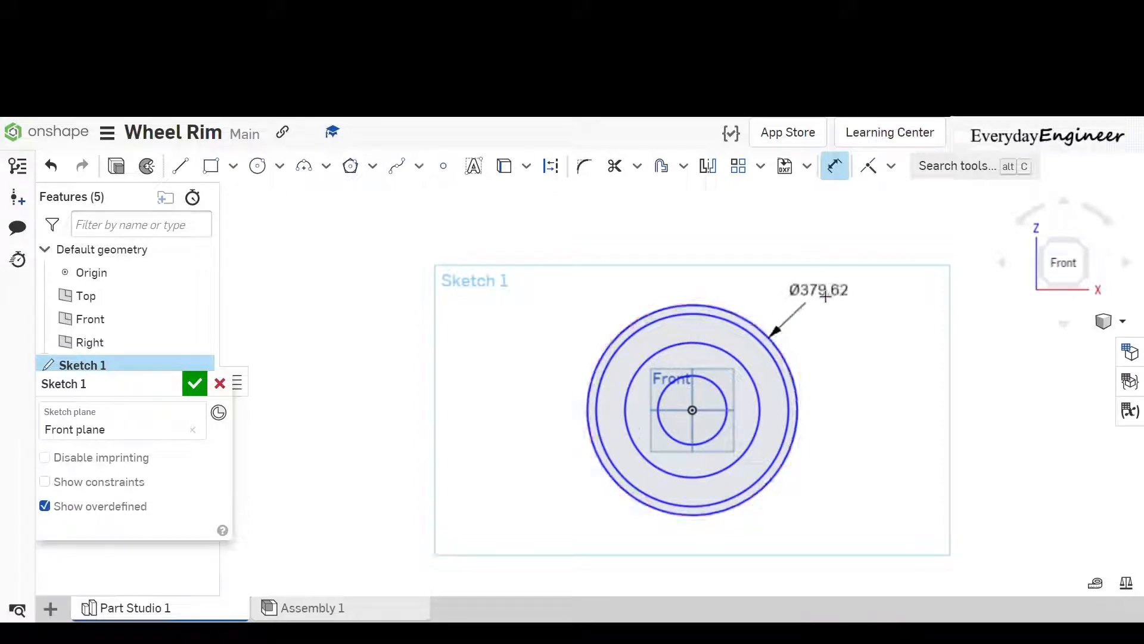
{"action": "left_click", "coordinate": [826, 296]}
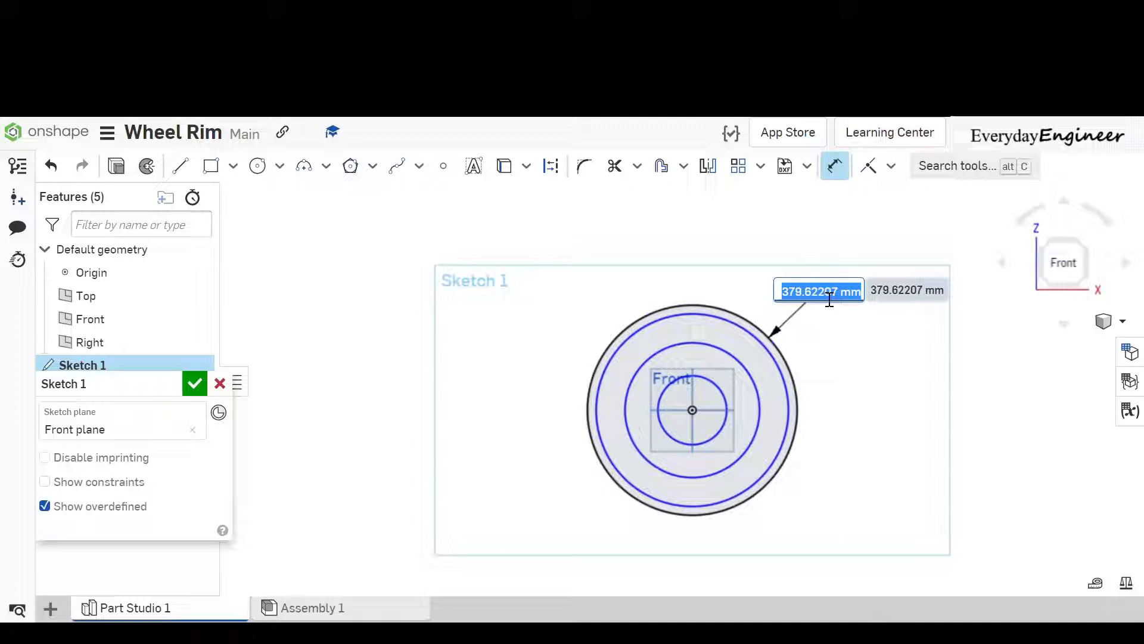
{"action": "type", "text": "500"}
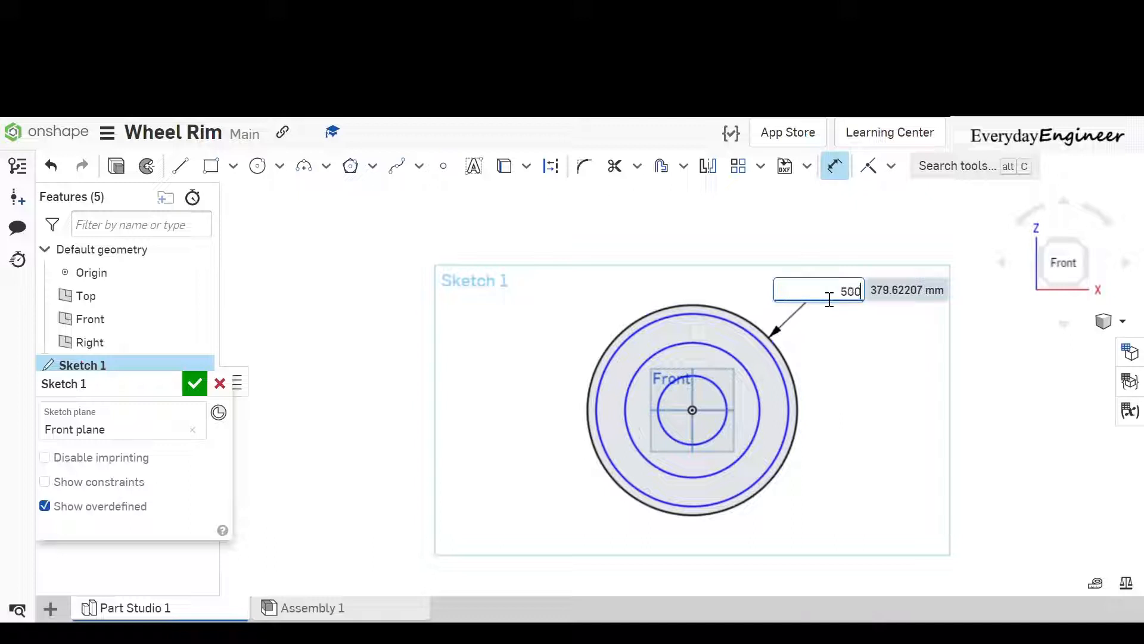
{"action": "key", "text": "Return"}
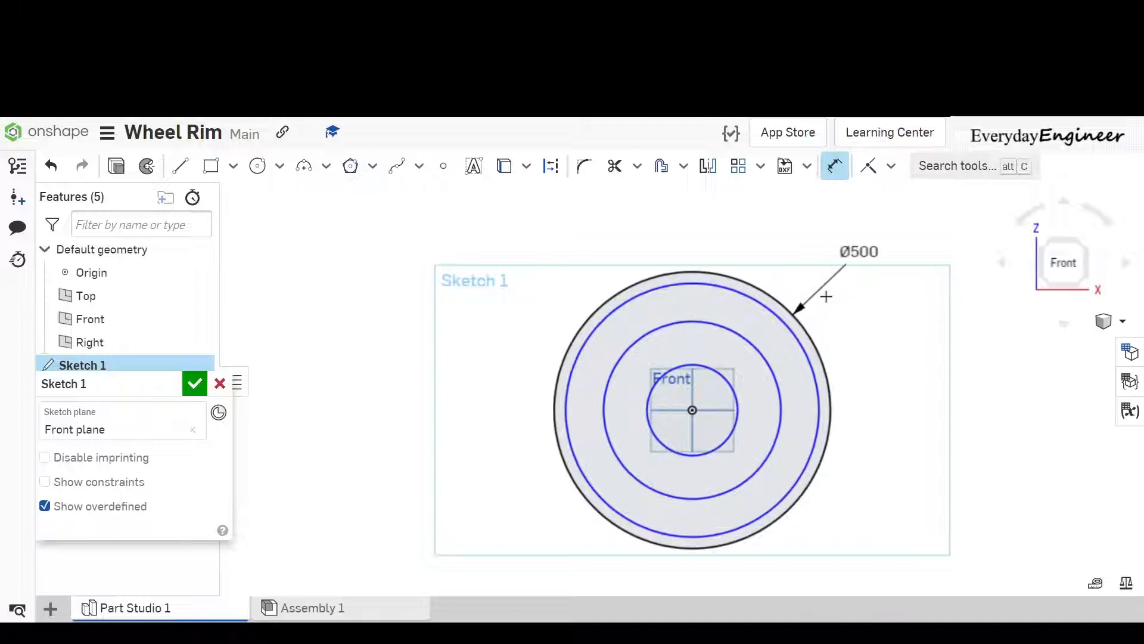
{"action": "left_click", "coordinate": [792, 336]}
{"action": "left_click", "coordinate": [885, 337]}
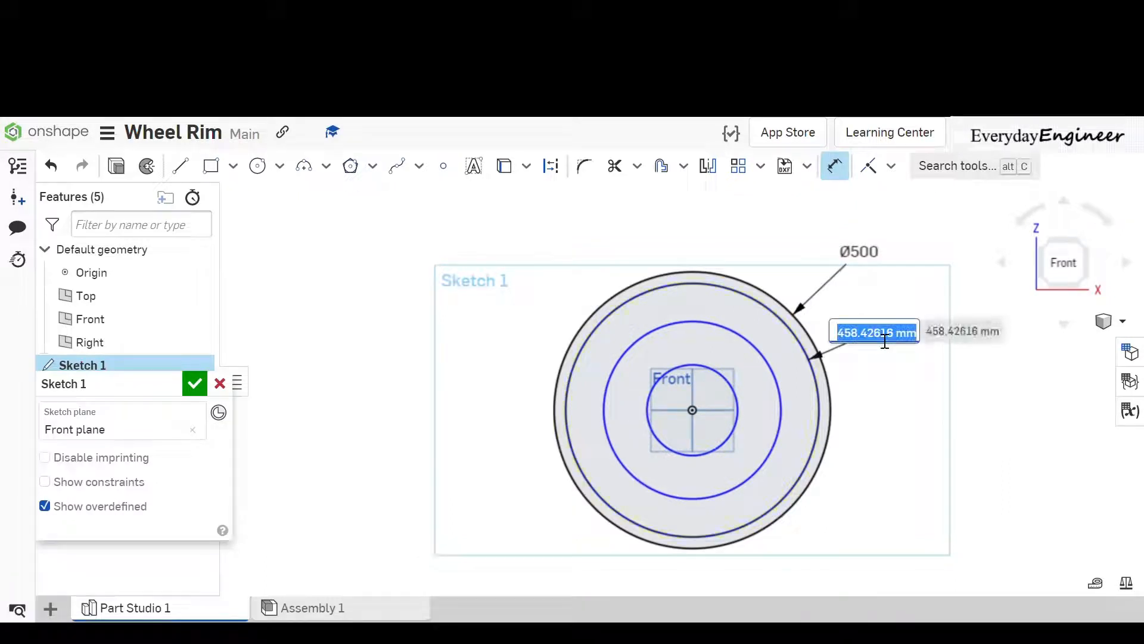
{"action": "type", "text": "475"}
{"action": "key", "text": "Return"}
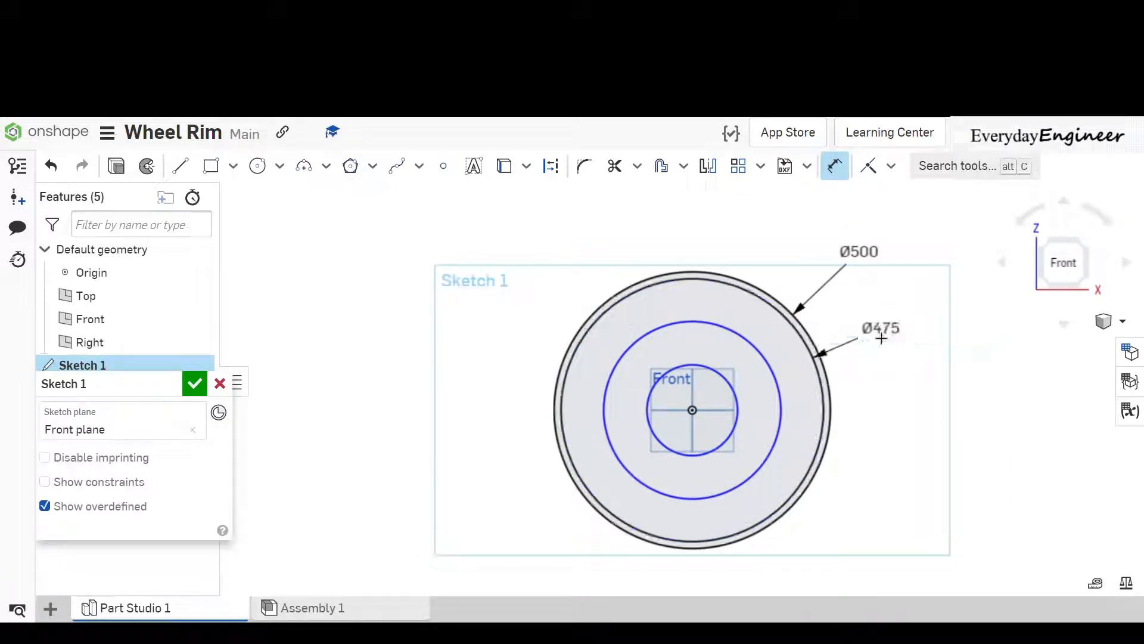
Dimension the third circle's diameter to 400 mm and the innermost circle's diameter to 150 mm.
{"action": "left_click", "coordinate": [777, 381]}
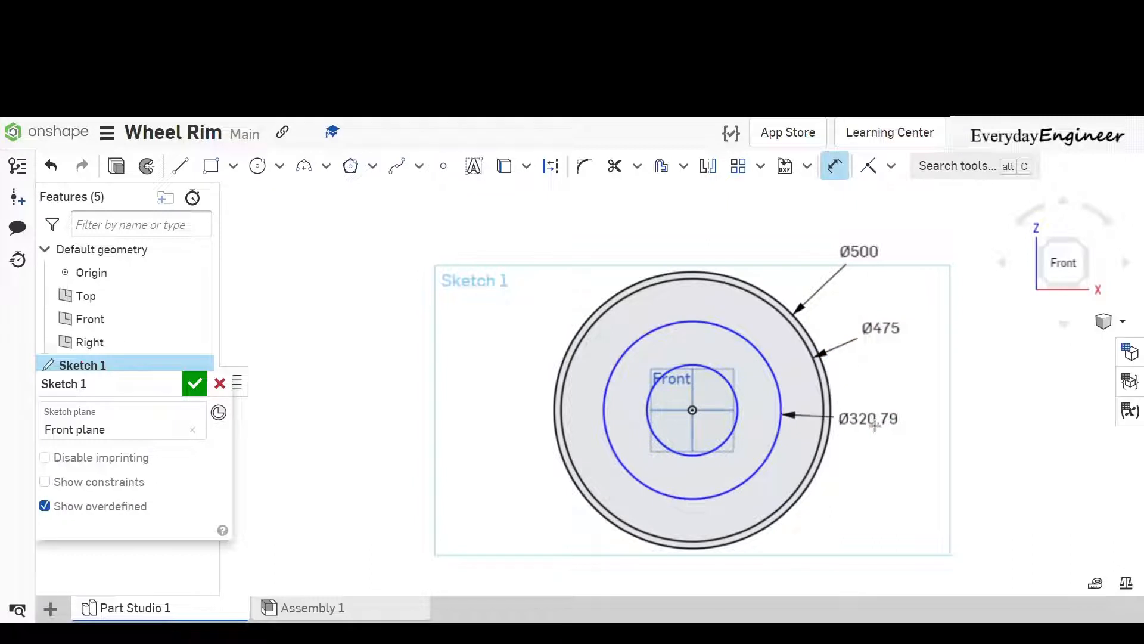
{"action": "left_click", "coordinate": [879, 428]}
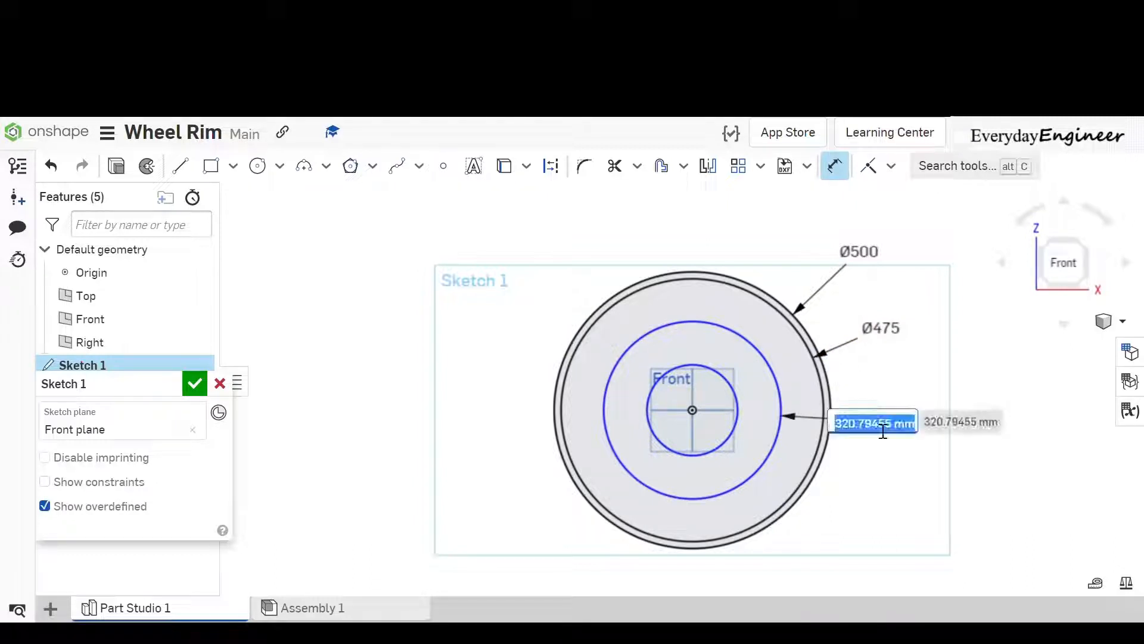
{"action": "type", "text": "400"}
{"action": "key", "text": "Return"}
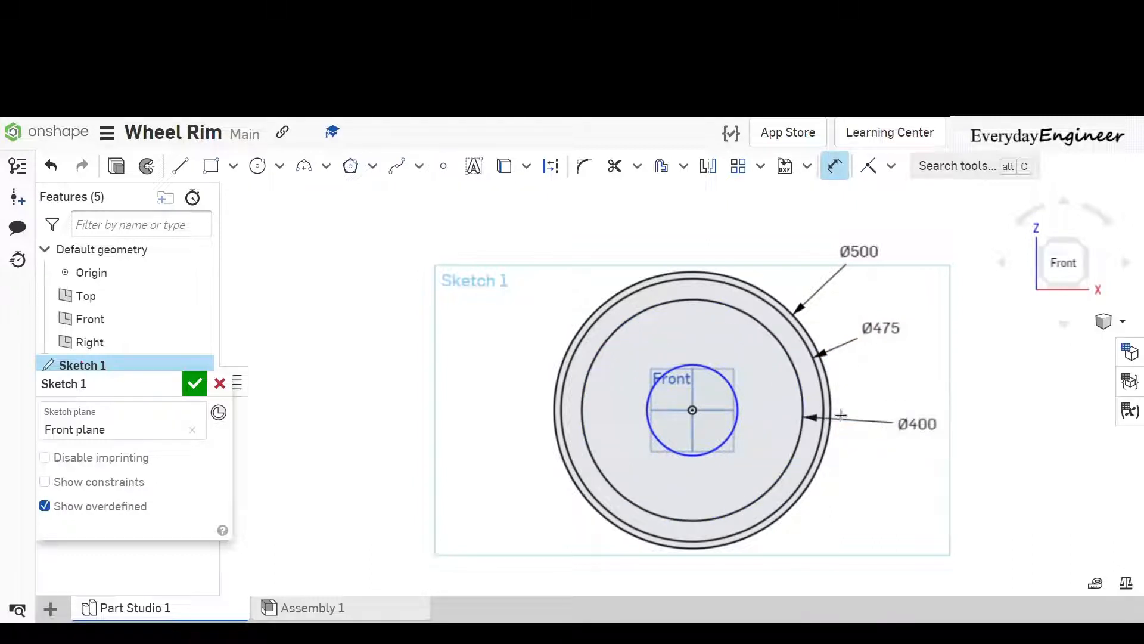
{"action": "left_click", "coordinate": [742, 410]}
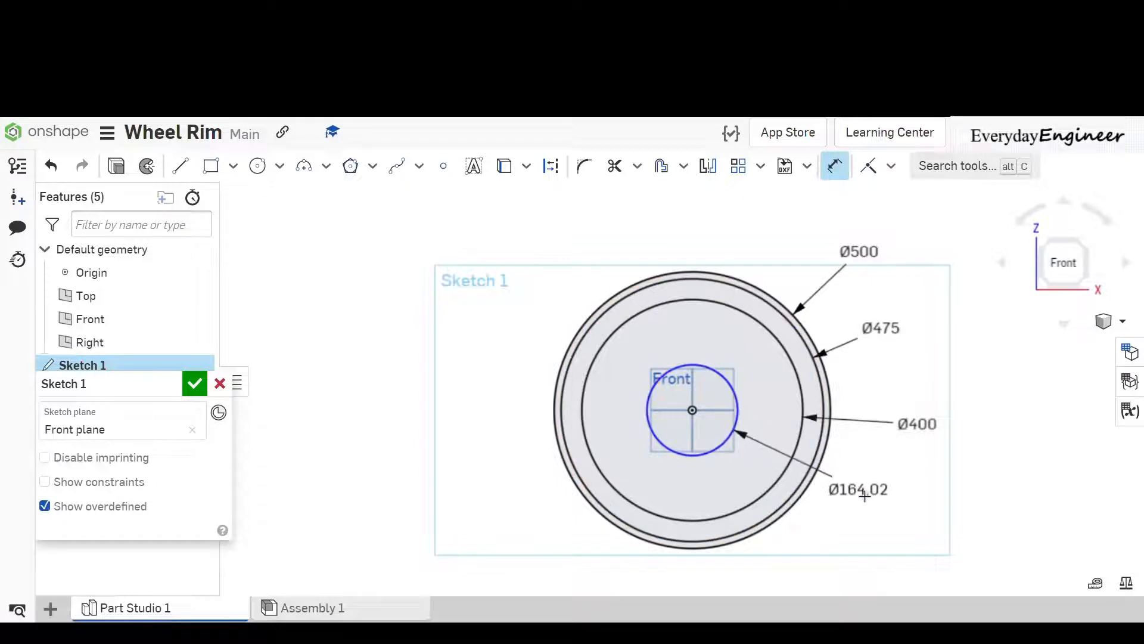
{"action": "left_click", "coordinate": [864, 494]}
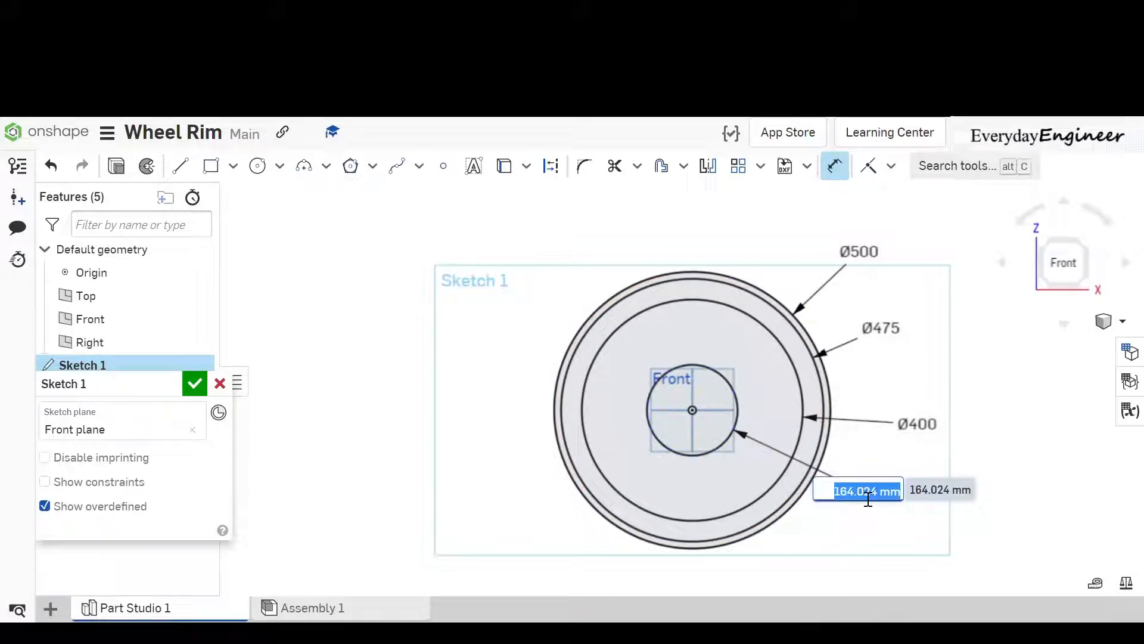
{"action": "type", "text": "1"}
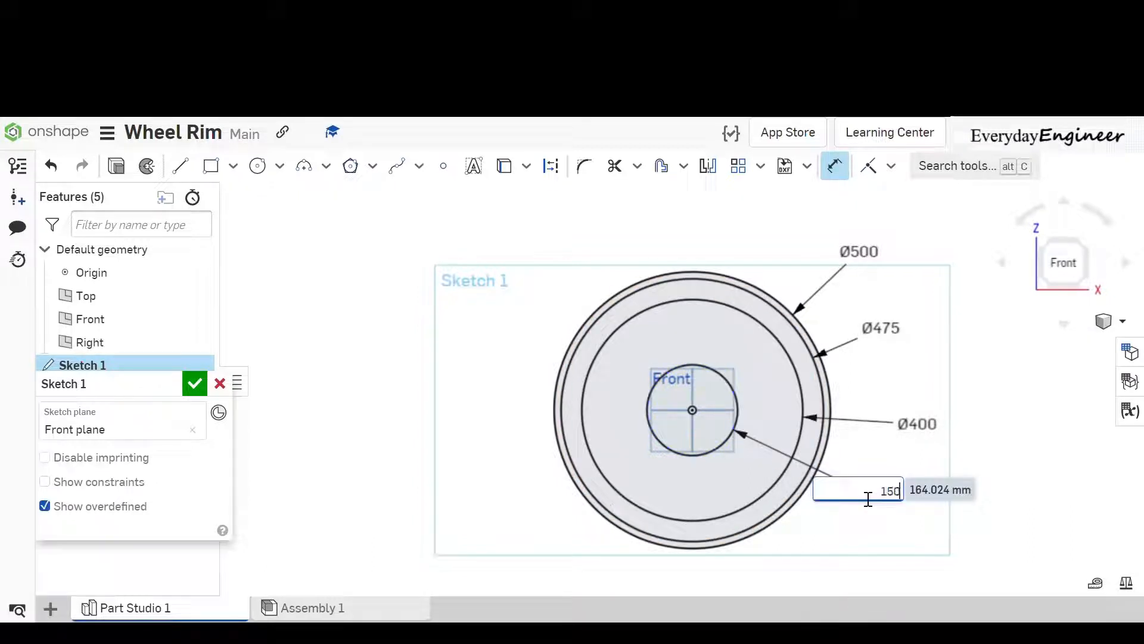
{"action": "type", "text": "50"}
{"action": "key", "text": "Return"}
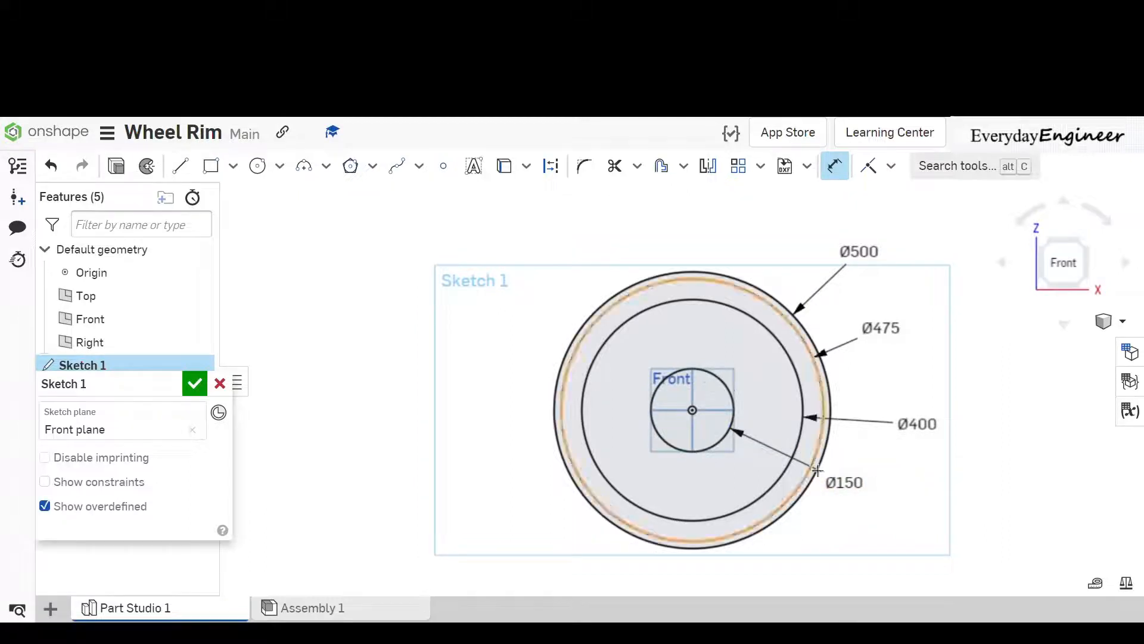
Draw a vertical line from the origin to the top of the outermost circle and convert it to construction geometry.
{"action": "left_click", "coordinate": [180, 165]}
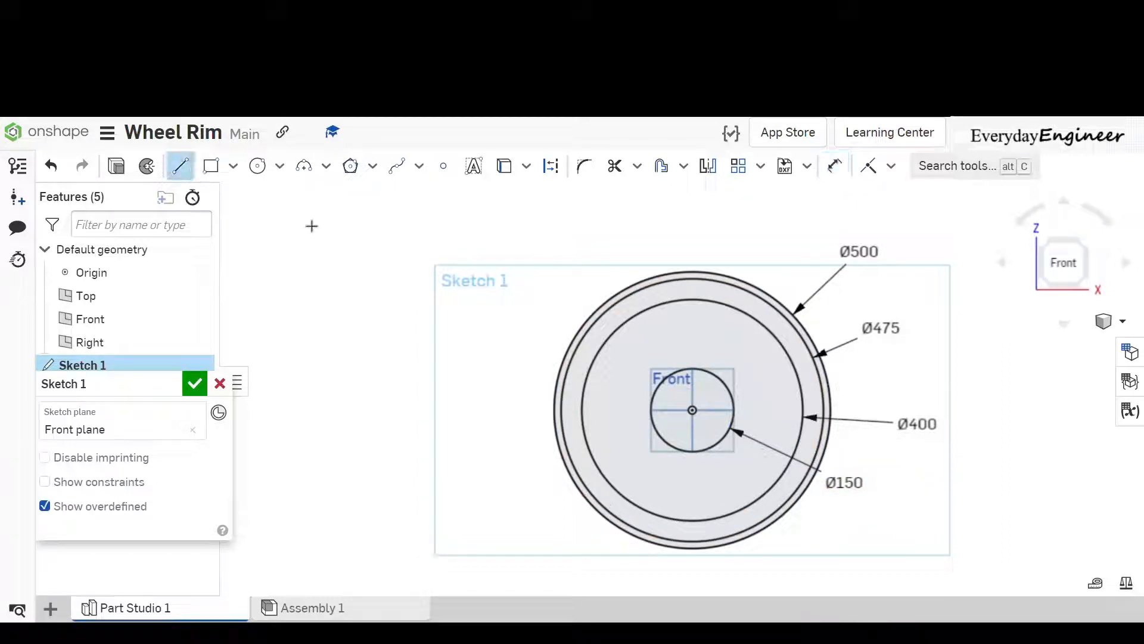
{"action": "left_click", "coordinate": [692, 410]}
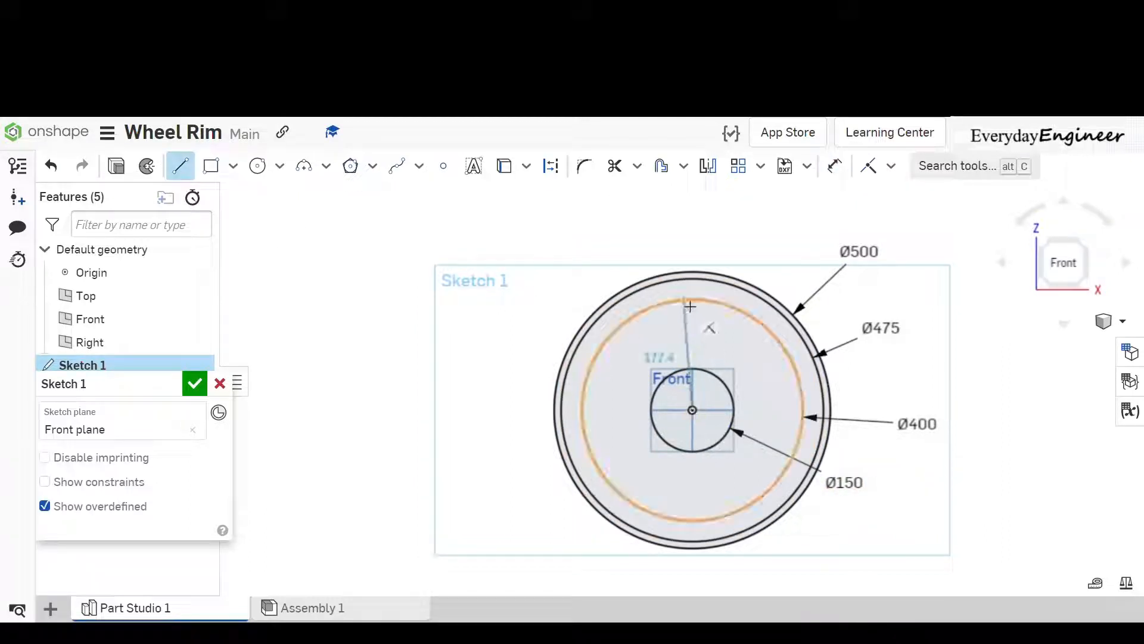
{"action": "left_click", "coordinate": [692, 273]}
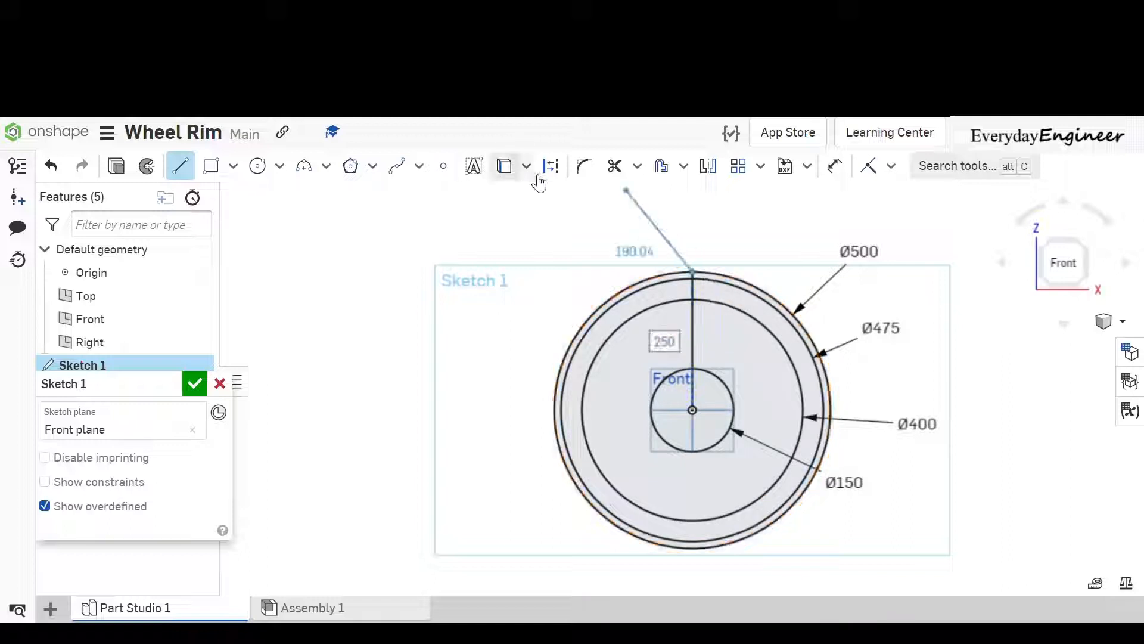
{"action": "left_click", "coordinate": [563, 167]}
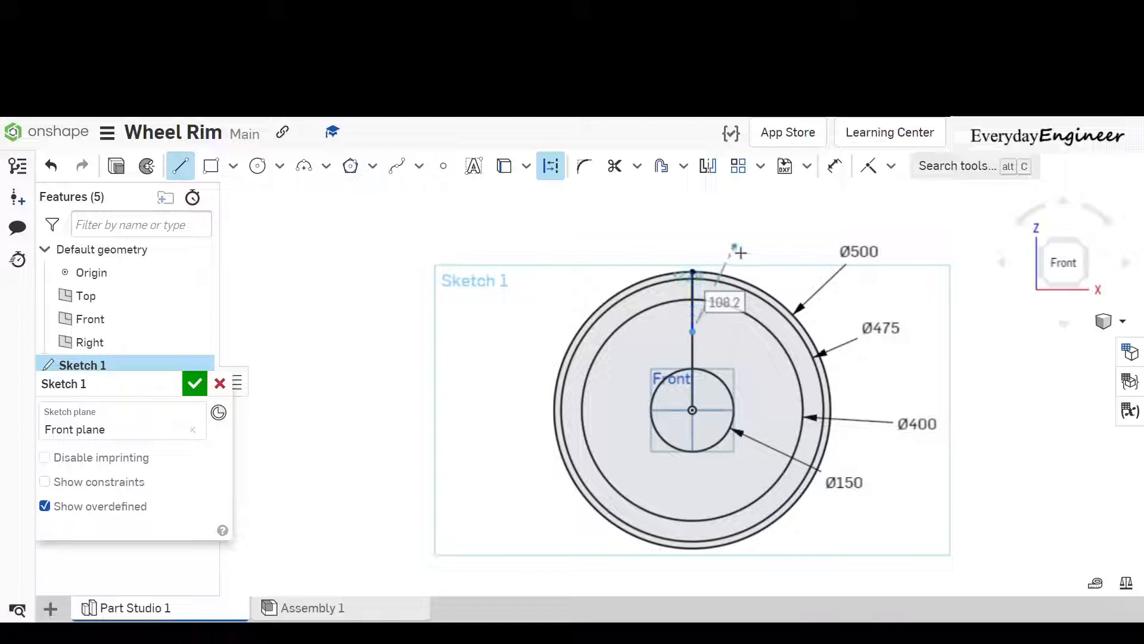
{"action": "key", "text": "Escape"}
{"action": "left_click", "coordinate": [550, 166]}
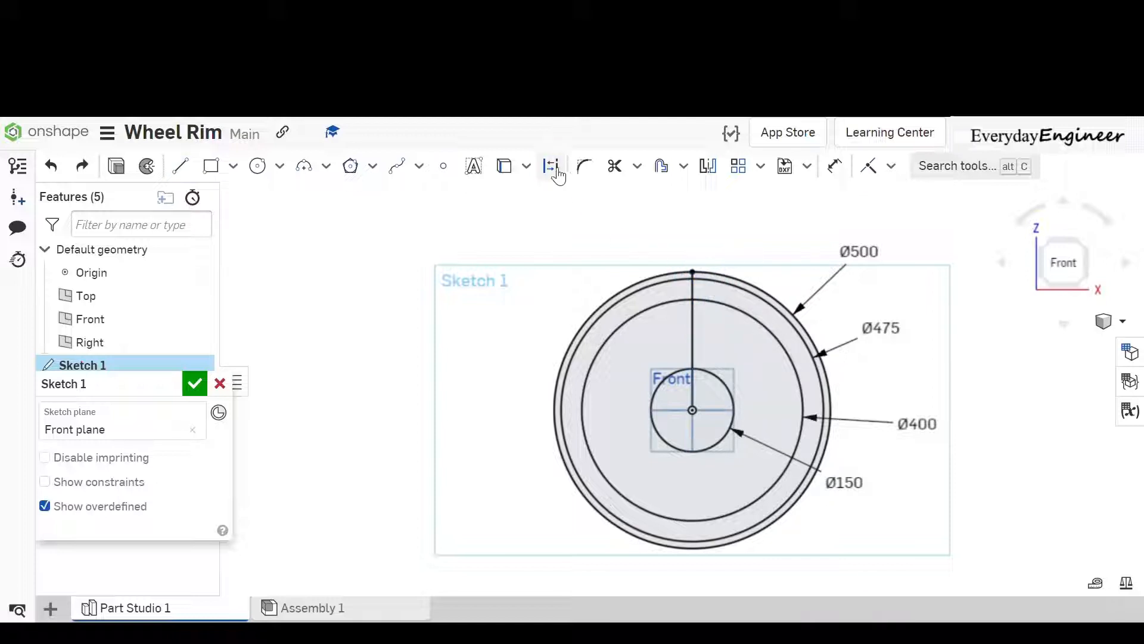
{"action": "left_click", "coordinate": [692, 328]}
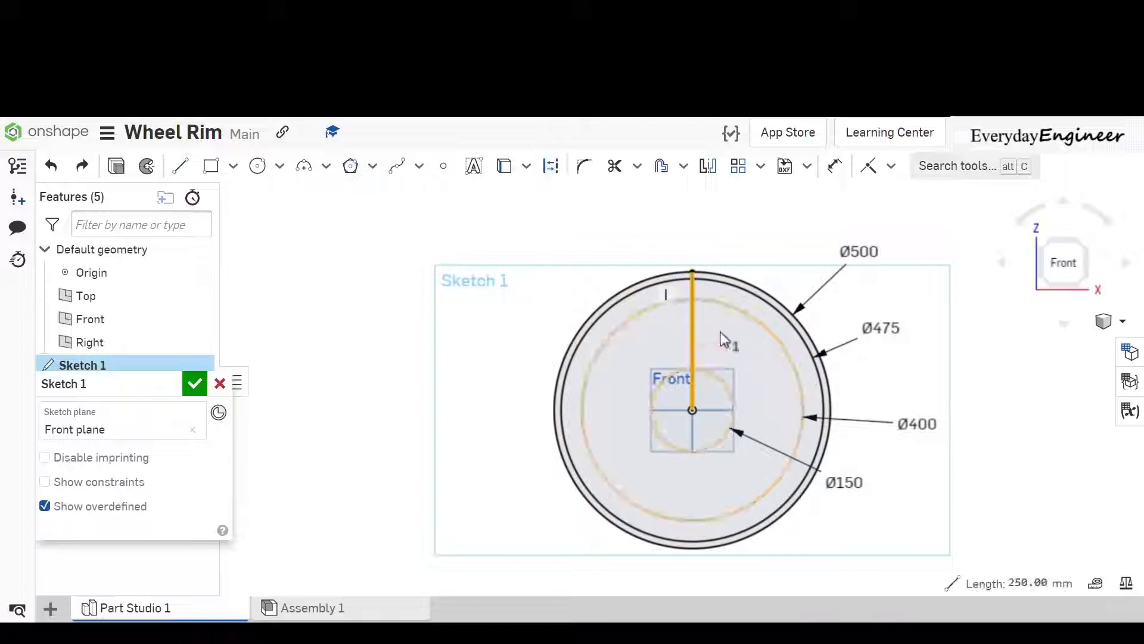
{"action": "left_click", "coordinate": [550, 166]}
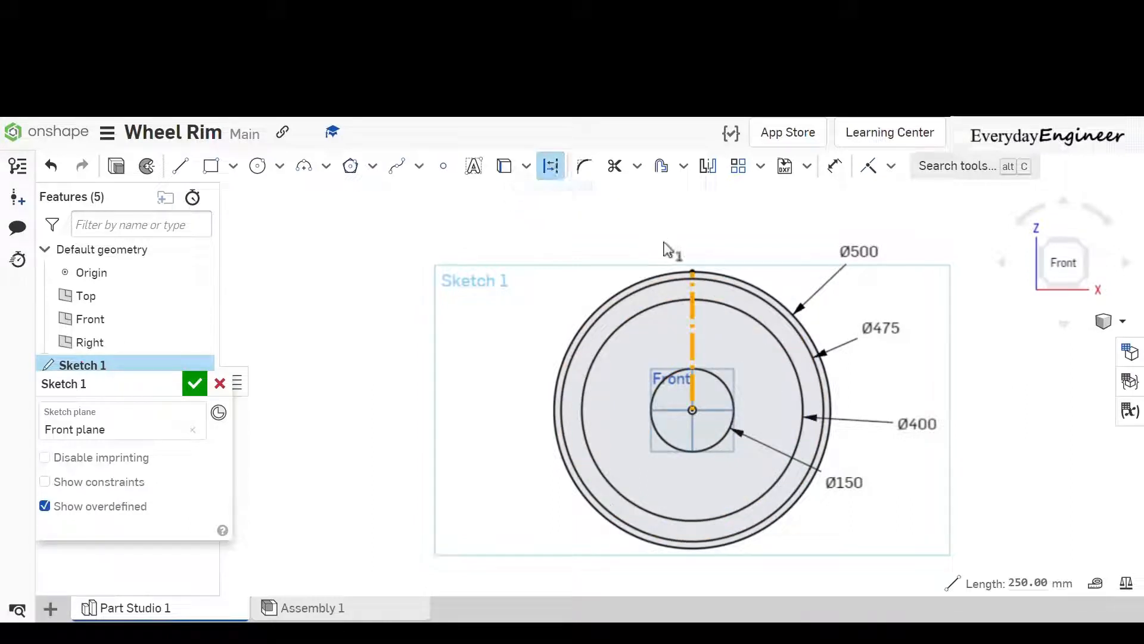
Draw two solid lines about 200 mm long from the 400 mm circle to the origin, one on each side of the vertical construction line.
{"action": "left_click", "coordinate": [181, 166]}
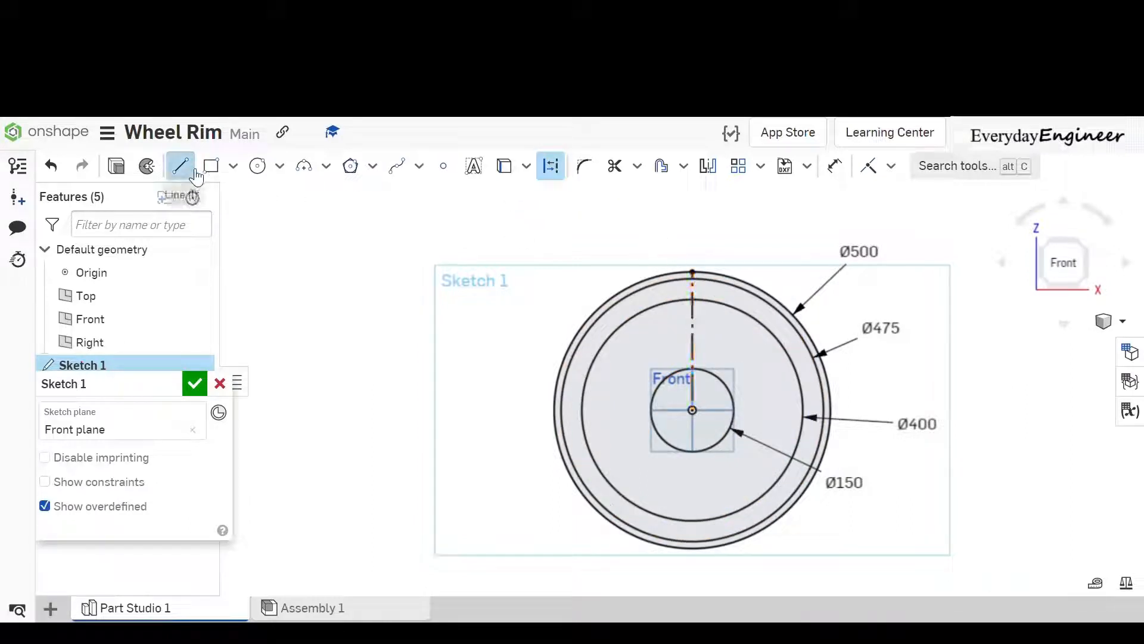
{"action": "left_click", "coordinate": [547, 168]}
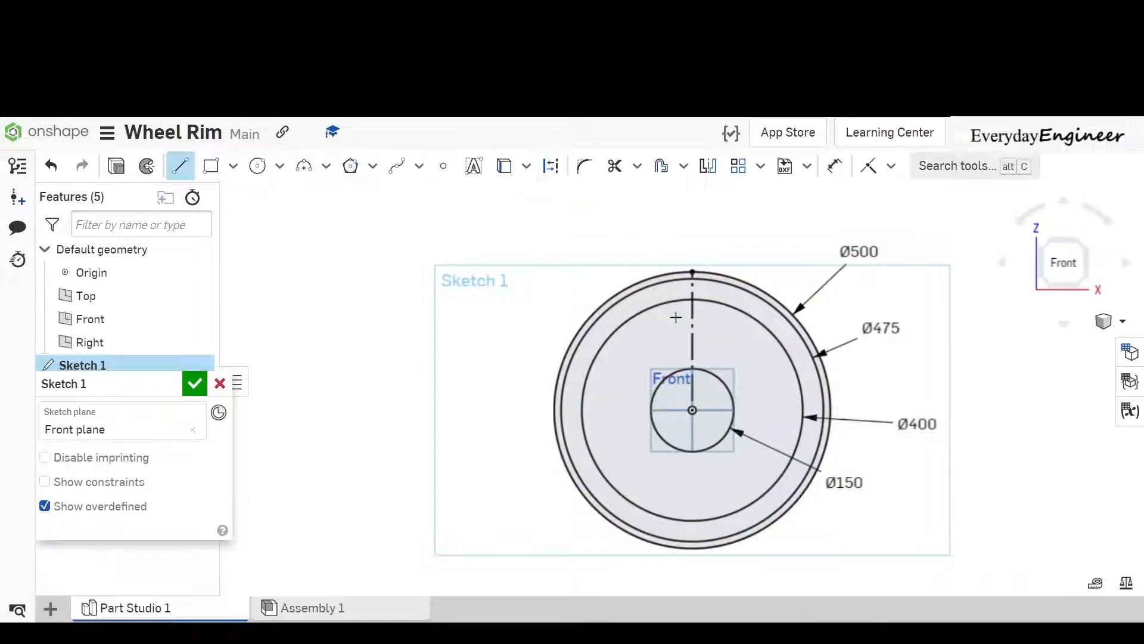
{"action": "left_click", "coordinate": [646, 309]}
{"action": "left_click", "coordinate": [702, 417]}
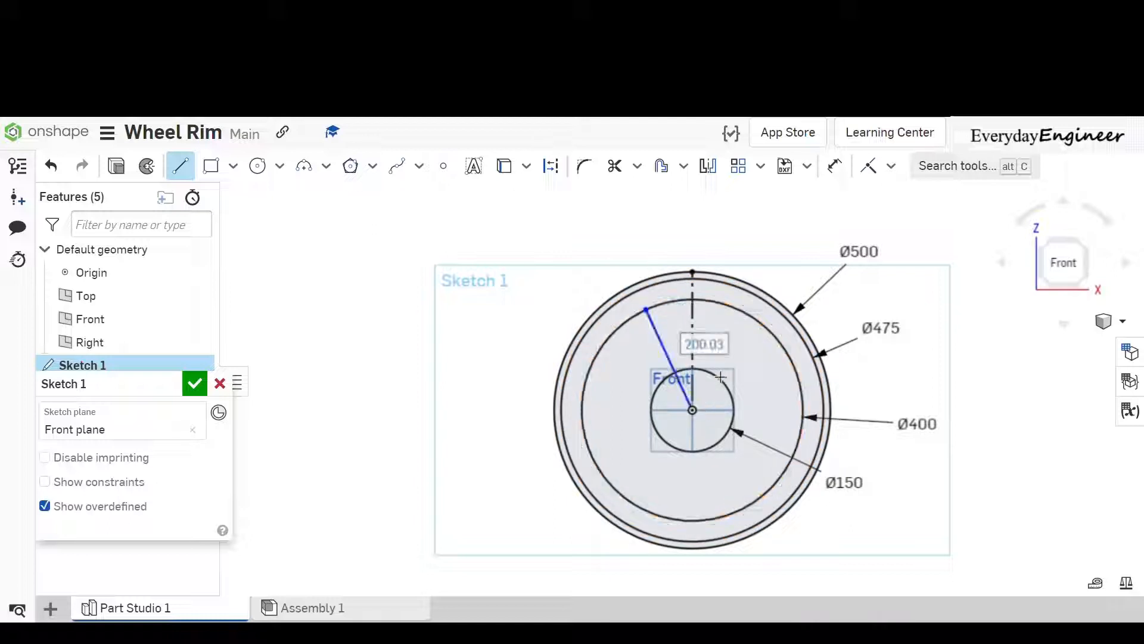
{"action": "left_click", "coordinate": [732, 306]}
{"action": "left_click", "coordinate": [710, 398]}
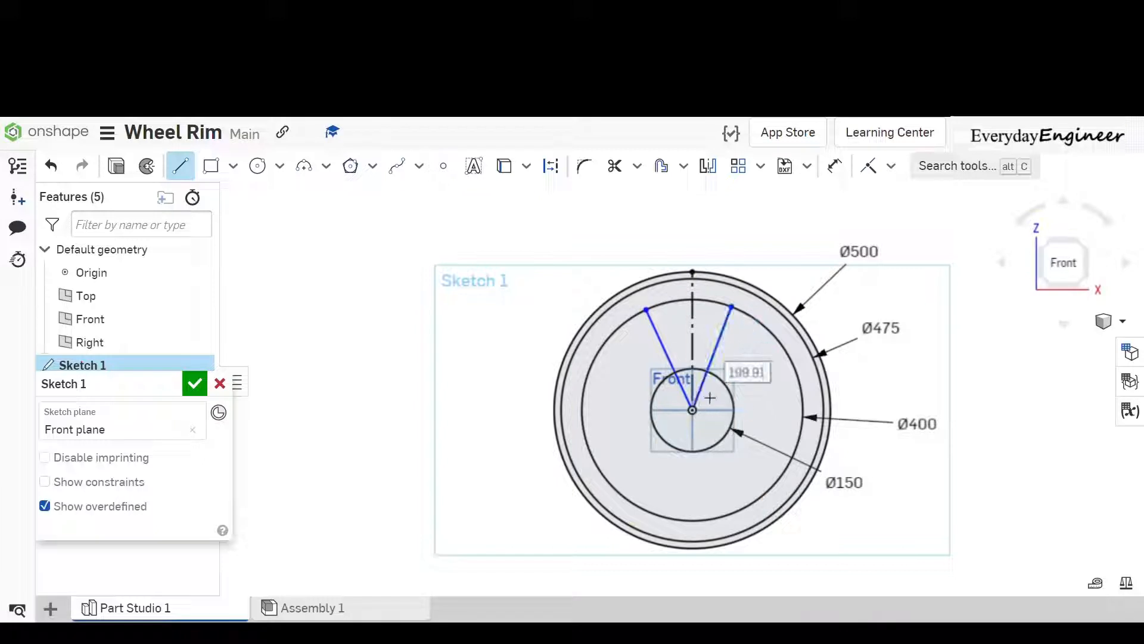
Dimension the angle between the two slanted radial lines to 30°.
{"action": "left_click", "coordinate": [835, 166]}
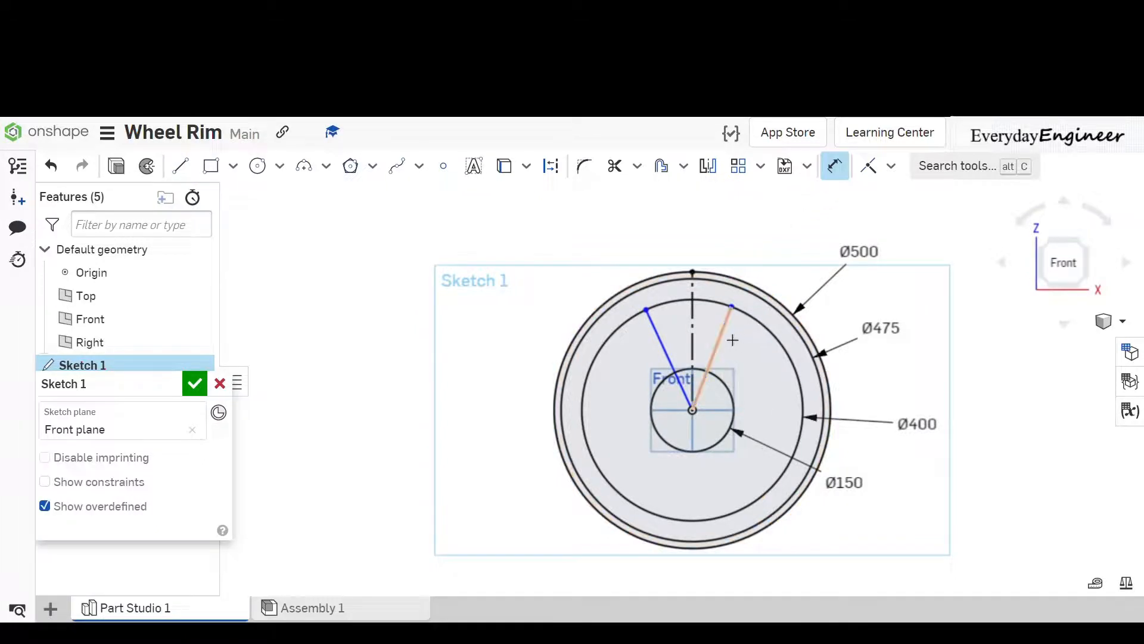
{"action": "left_click", "coordinate": [661, 337]}
{"action": "left_click", "coordinate": [718, 343]}
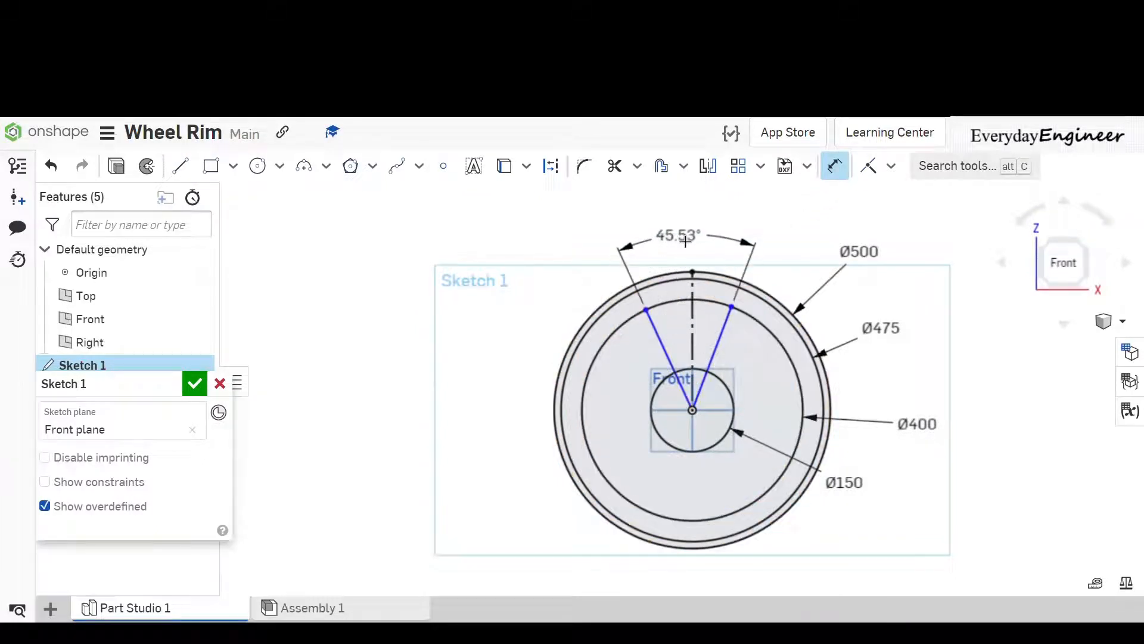
{"action": "left_click", "coordinate": [682, 238]}
{"action": "key", "text": "Return"}
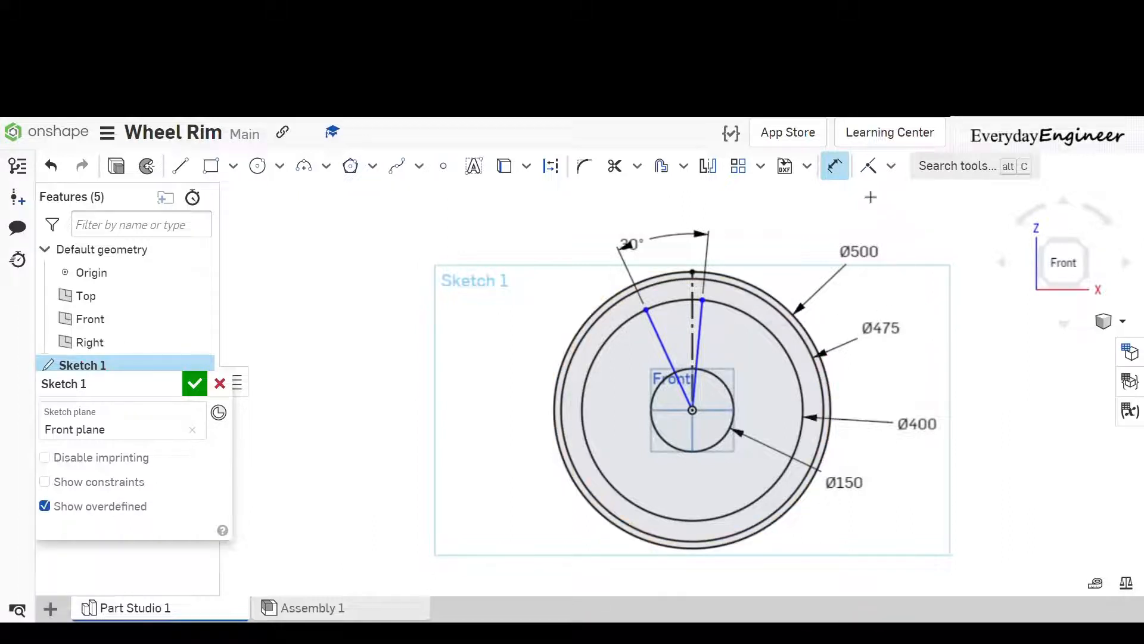
Make the two slanted spoke lines symmetric about the vertical construction line and finish the sketch.
{"action": "left_click", "coordinate": [834, 166]}
{"action": "left_click", "coordinate": [897, 174]}
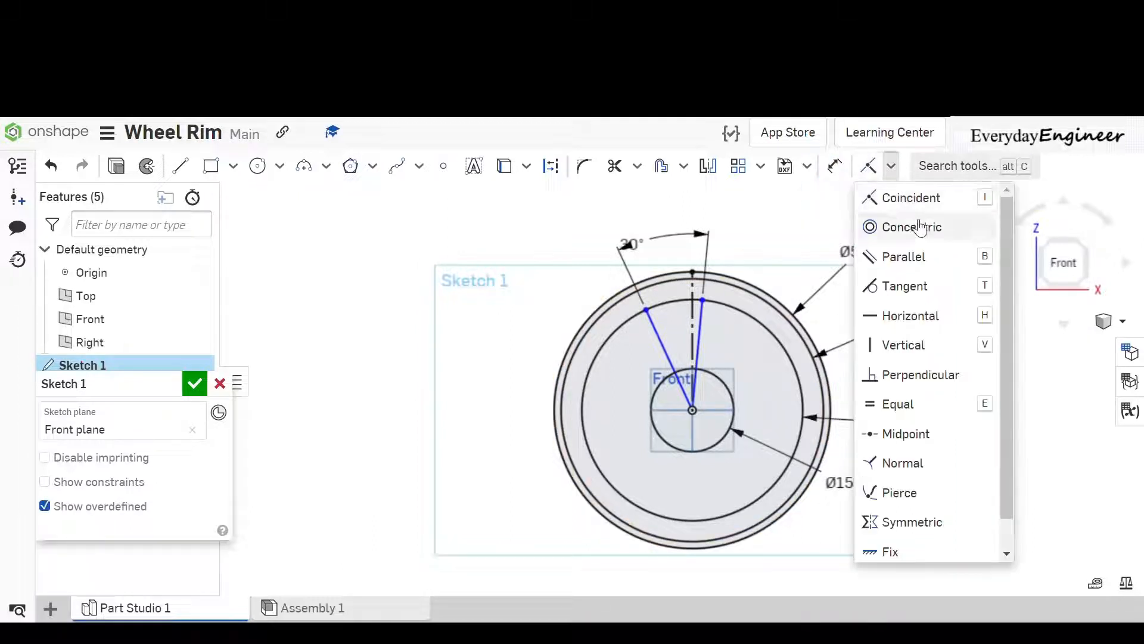
{"action": "left_click", "coordinate": [937, 538]}
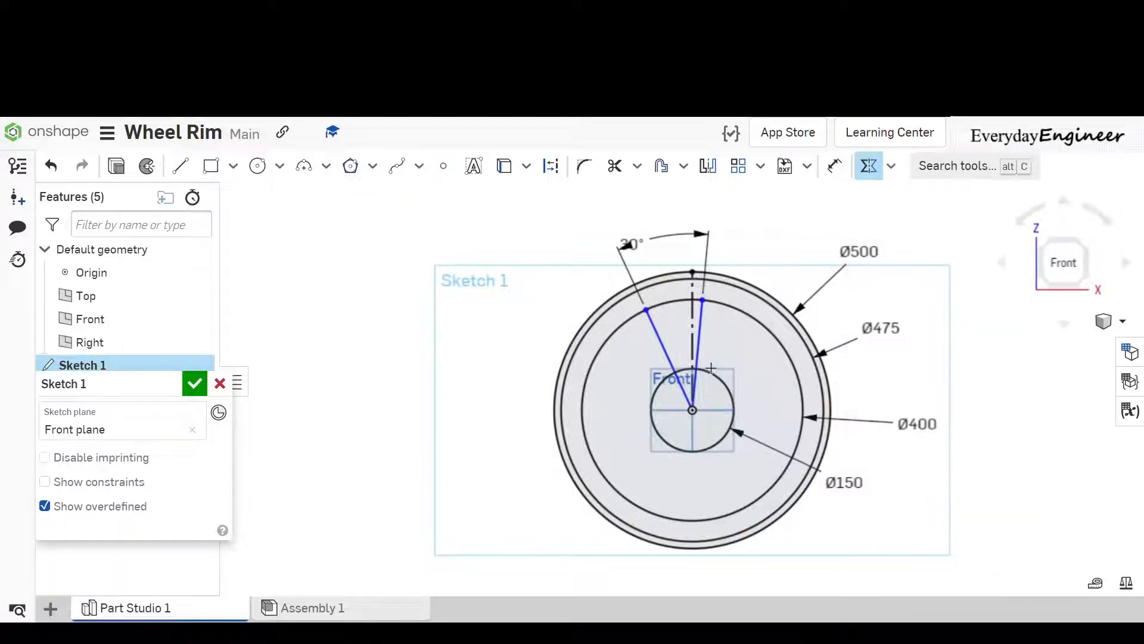
{"action": "left_click", "coordinate": [666, 351]}
{"action": "left_click", "coordinate": [707, 339]}
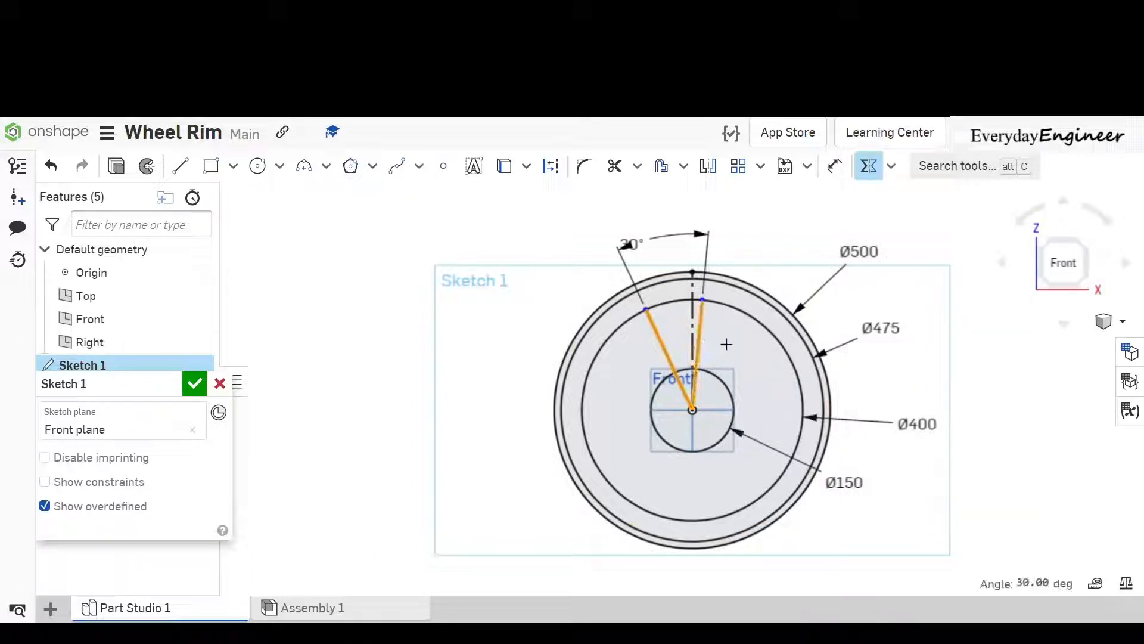
{"action": "left_click", "coordinate": [692, 332]}
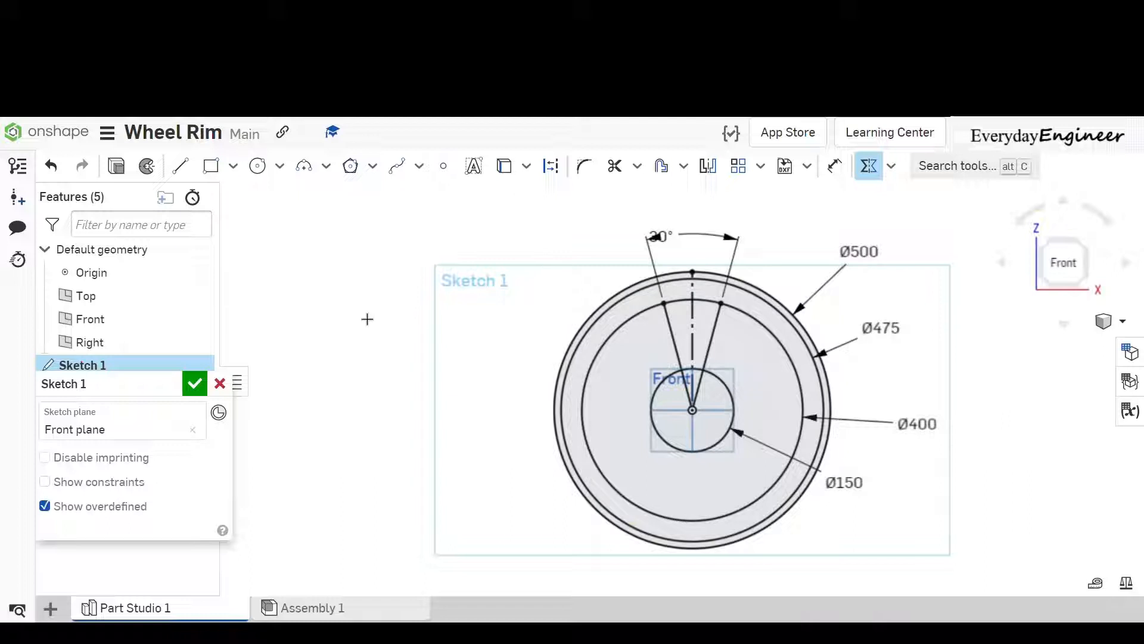
{"action": "left_click", "coordinate": [195, 384]}
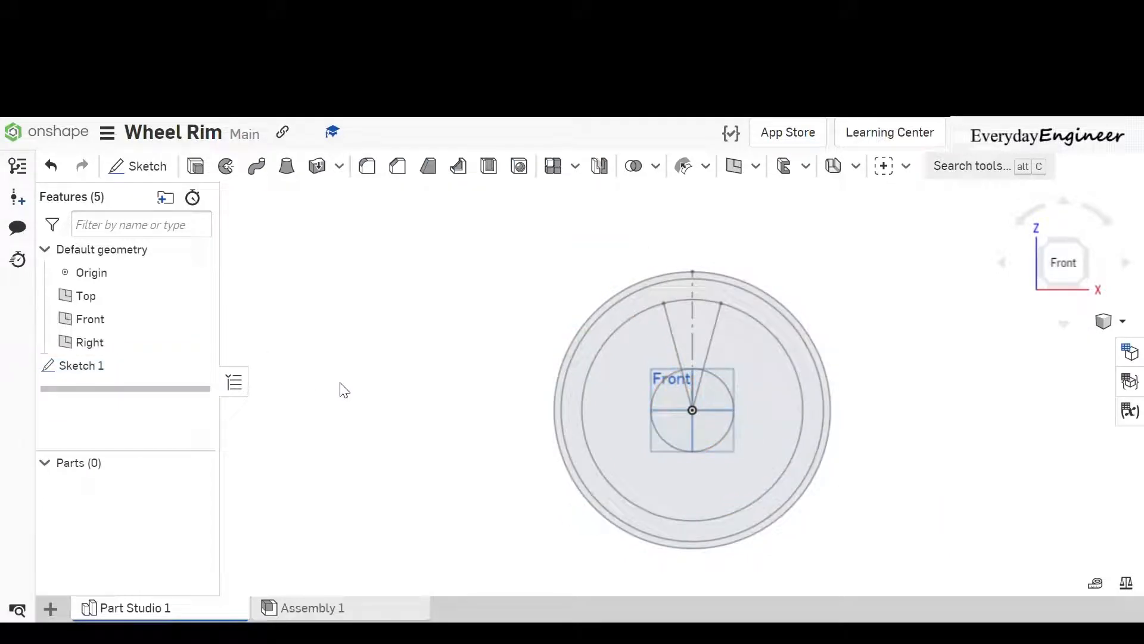
Start a new symmetric blind solid extrusion of the two ring regions between the 400 mm and 500 mm circles.
{"action": "left_click", "coordinate": [195, 165]}
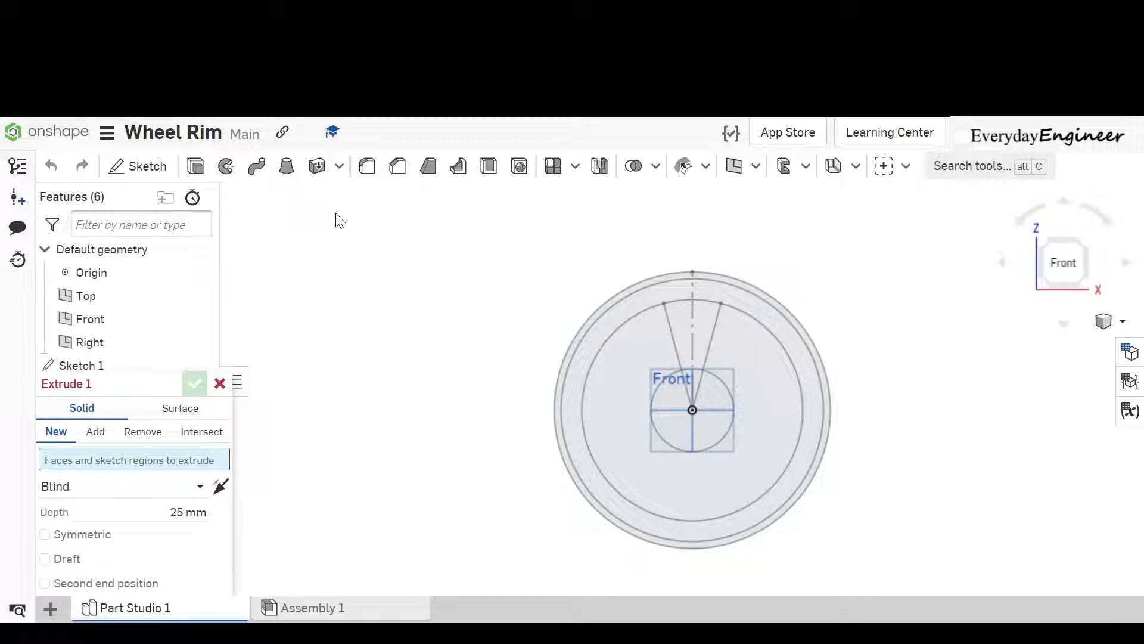
{"action": "left_click_drag", "start_coordinate": [161, 386], "coordinate": [276, 266]}
{"action": "left_click", "coordinate": [276, 266]}
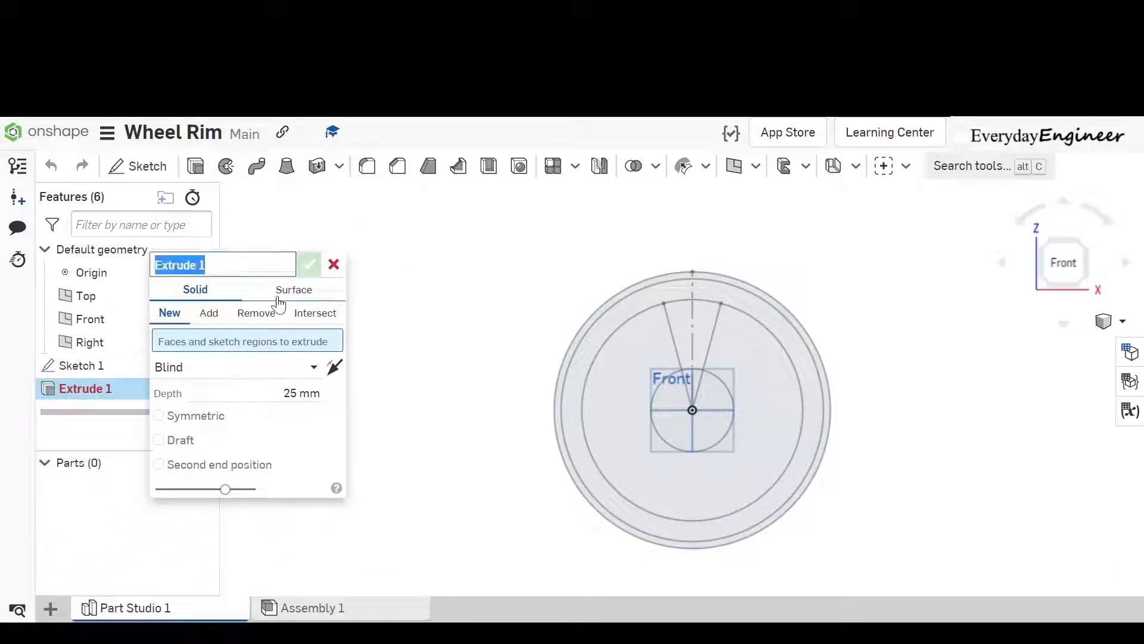
{"action": "left_click", "coordinate": [225, 372]}
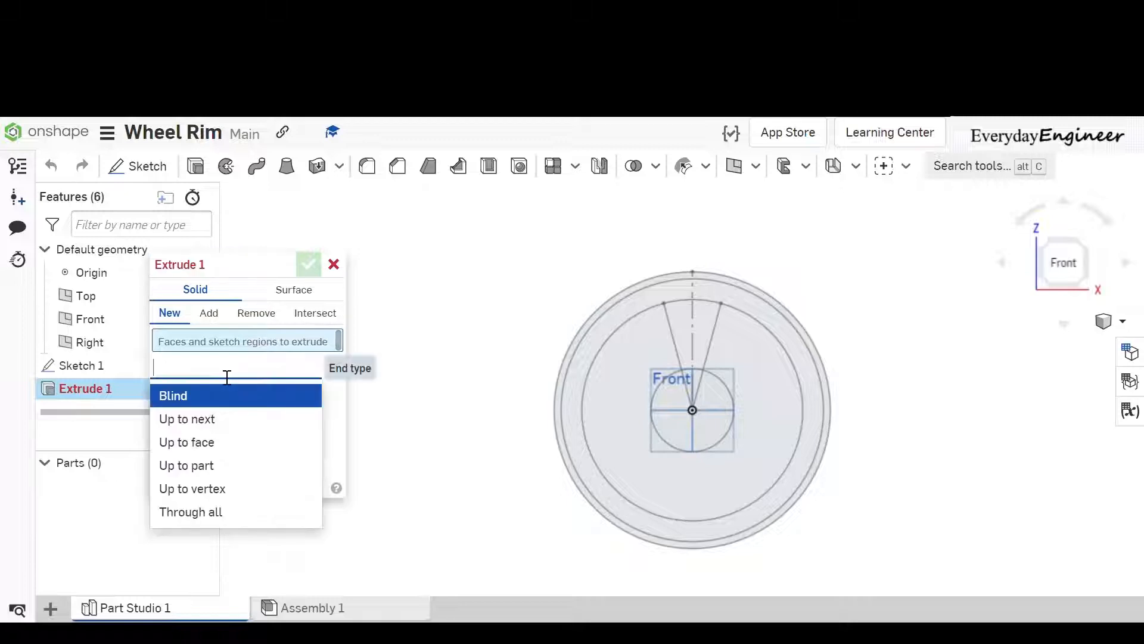
{"action": "left_click", "coordinate": [344, 419]}
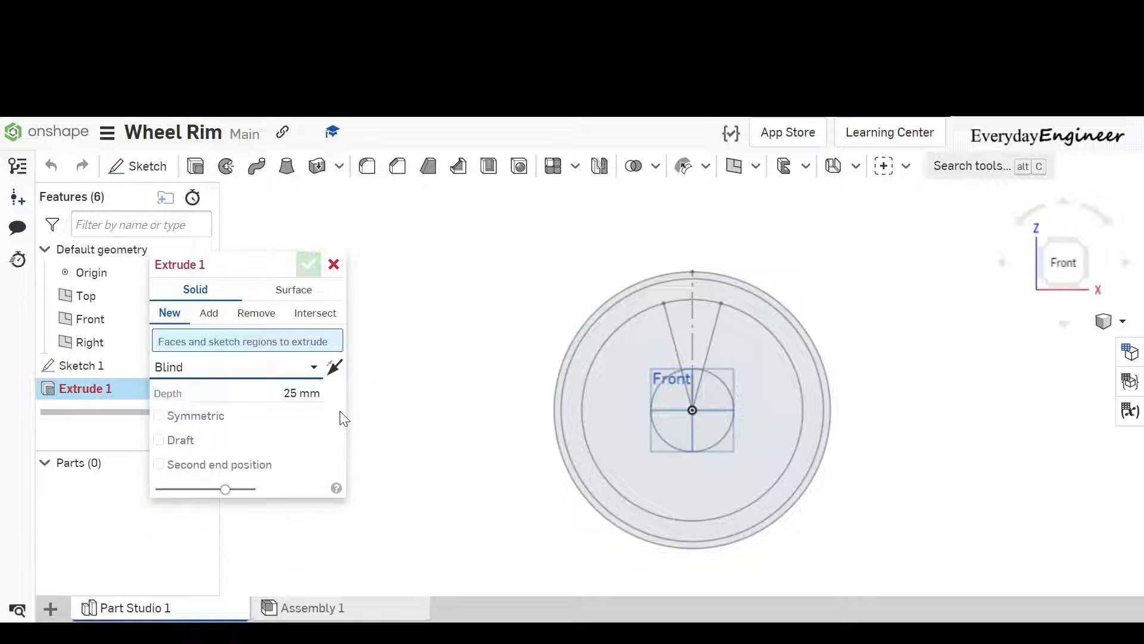
{"action": "left_click", "coordinate": [205, 416]}
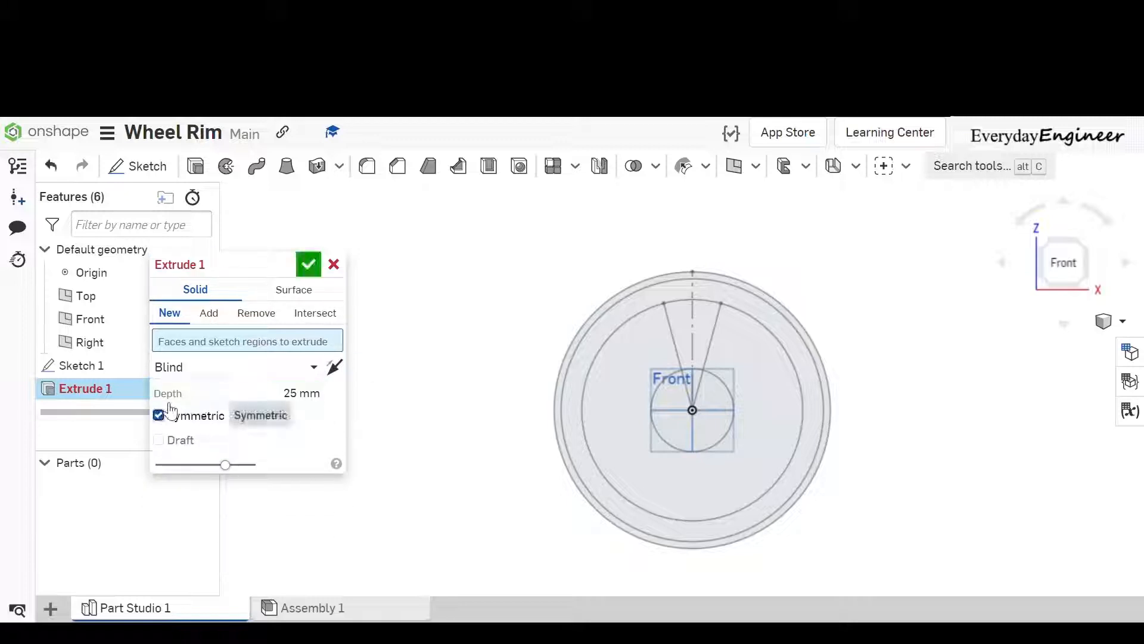
{"action": "left_click", "coordinate": [742, 284]}
{"action": "left_click", "coordinate": [744, 302]}
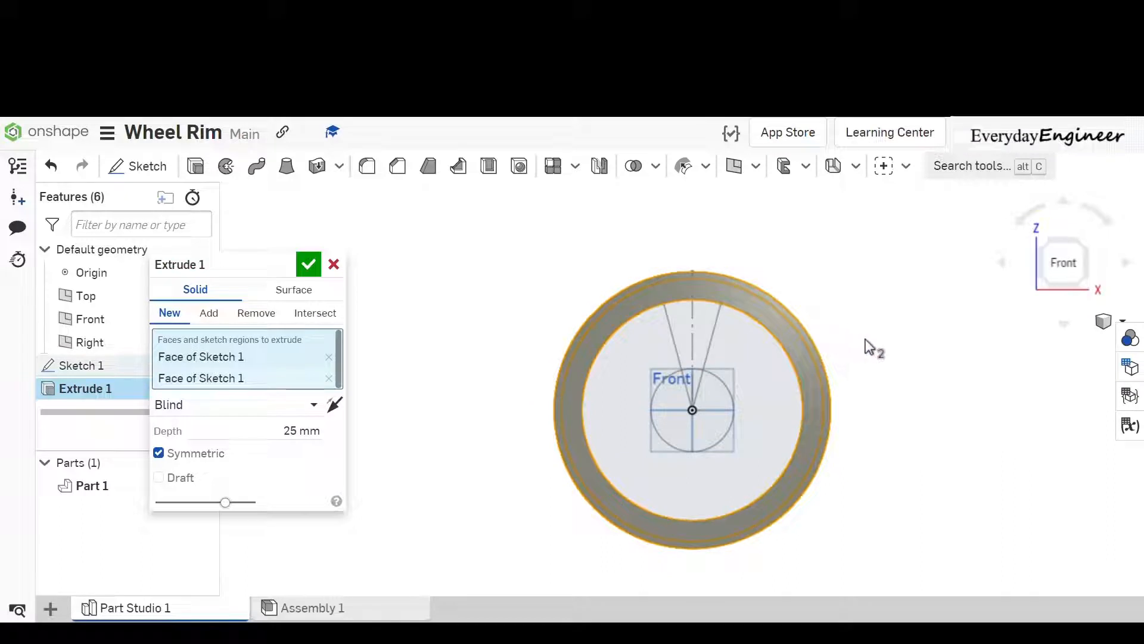
Set the ring extrusion's depth to 150 mm and complete it.
{"action": "left_click", "coordinate": [305, 440]}
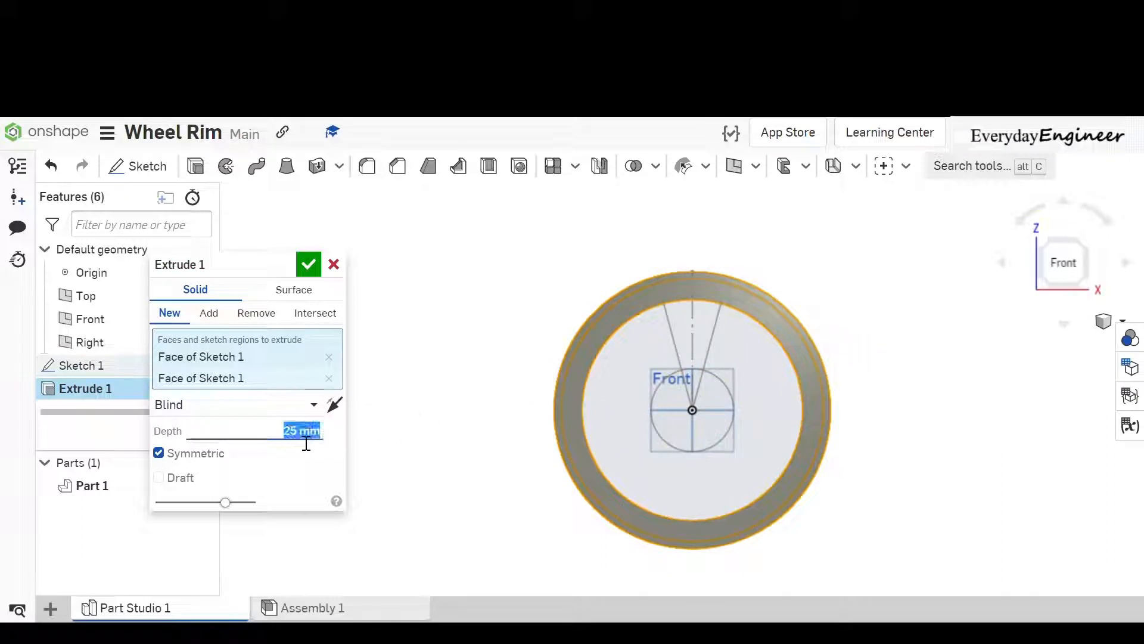
{"action": "type", "text": "150"}
{"action": "key", "text": "Return"}
{"action": "right_click_drag", "start_coordinate": [904, 401], "coordinate": [869, 420]}
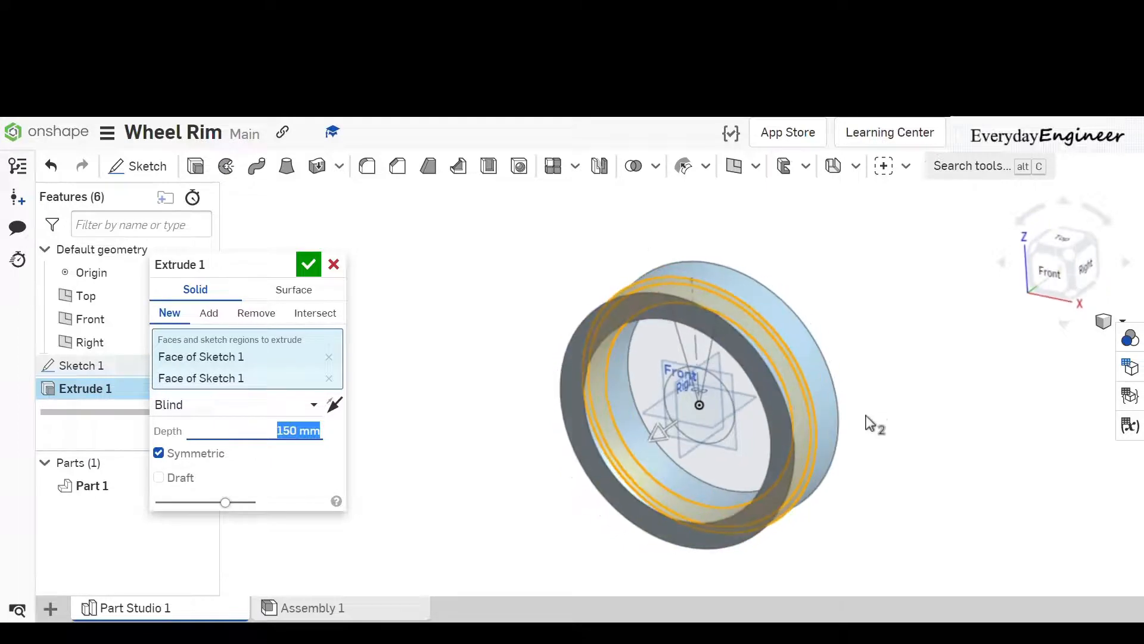
{"action": "key", "text": "Return"}
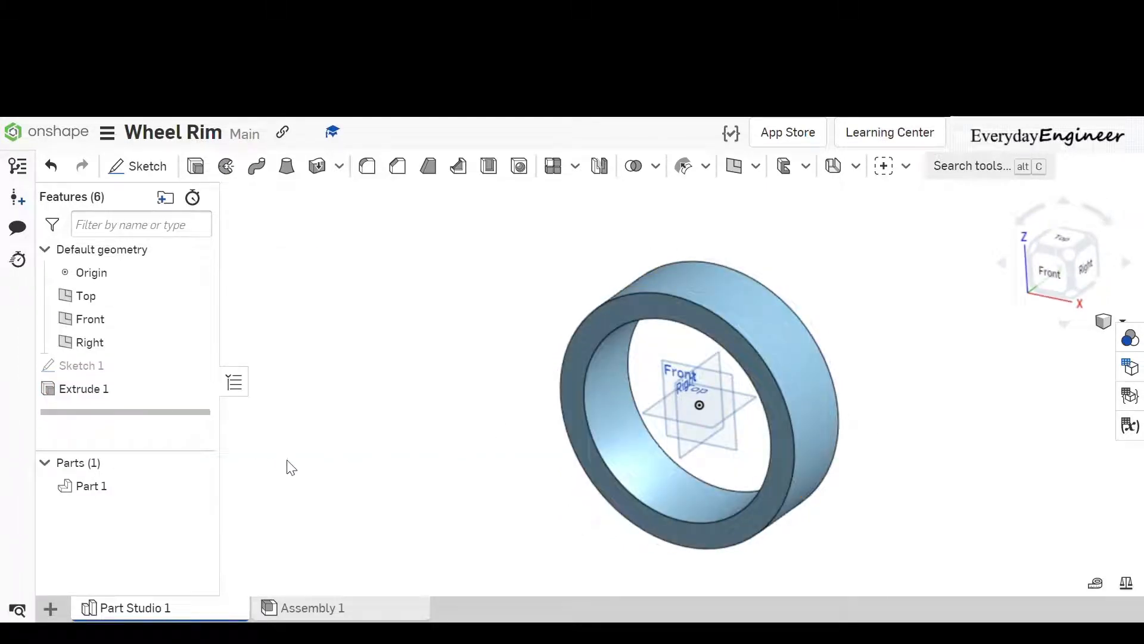
Rename the extruded ring part as "Wheel rim".
{"action": "right_click", "coordinate": [98, 491]}
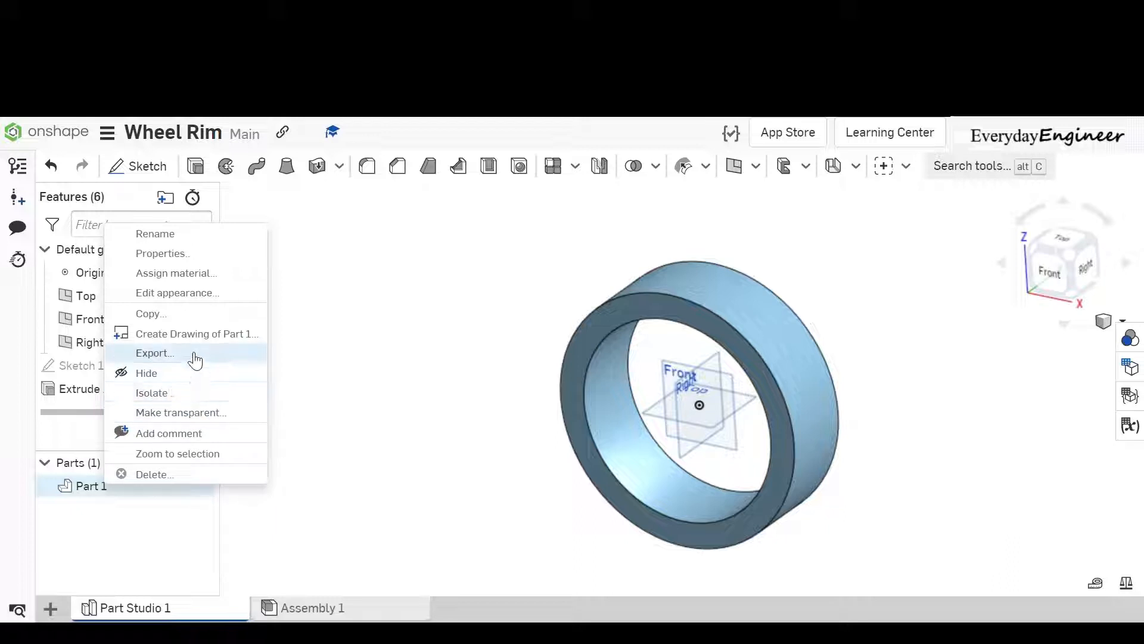
{"action": "left_click", "coordinate": [171, 238]}
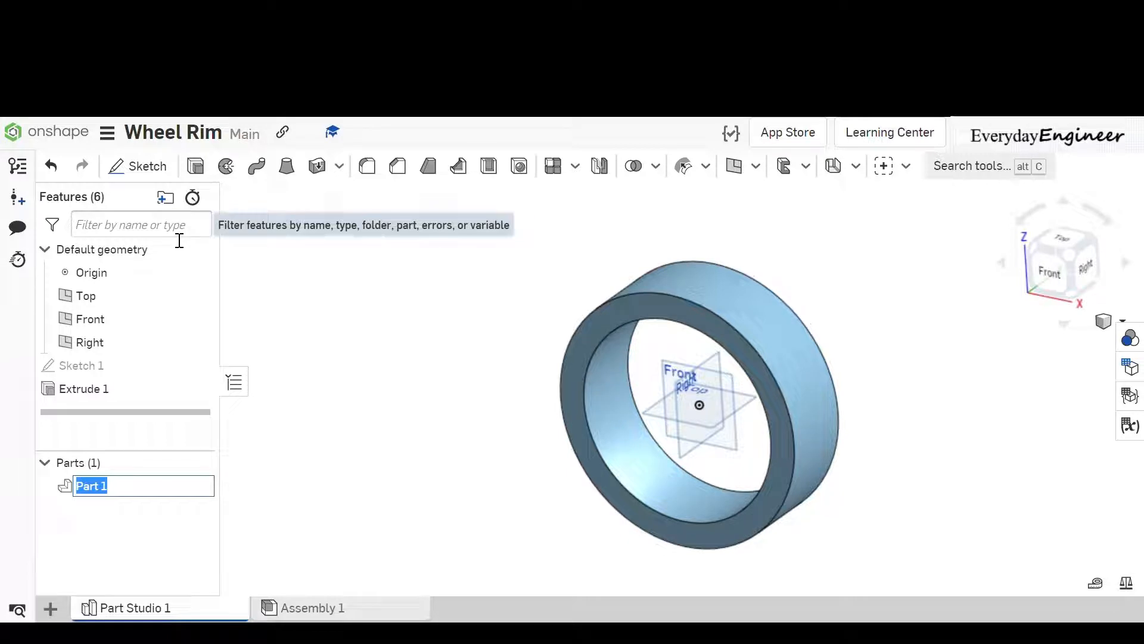
{"action": "type", "text": "Wheel ri"}
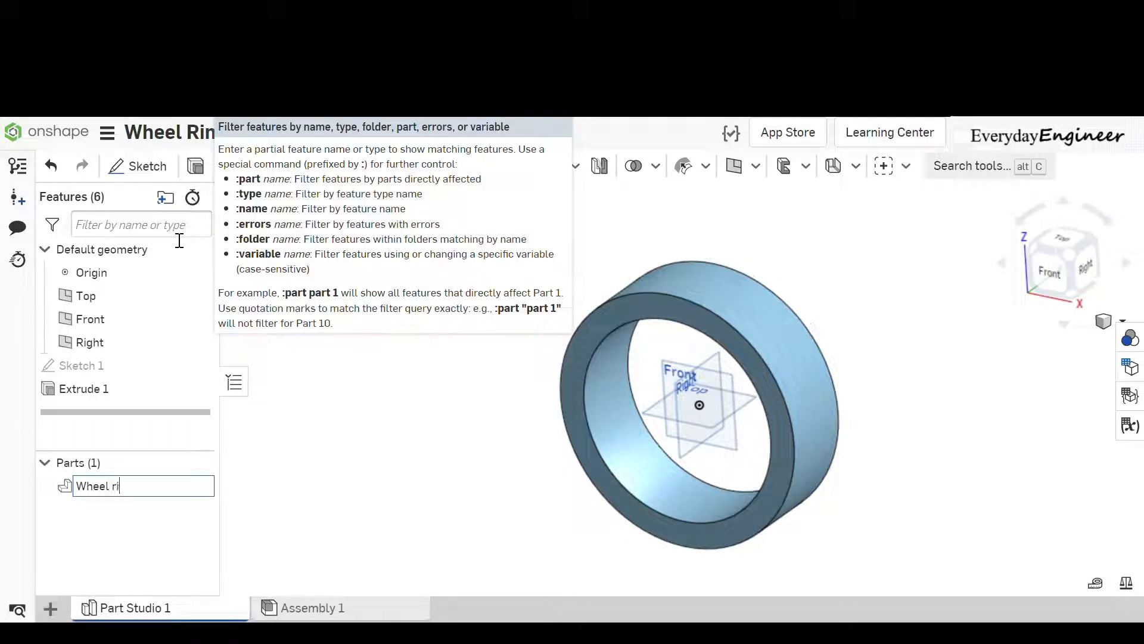
{"action": "type", "text": "m"}
{"action": "key", "text": "Return"}
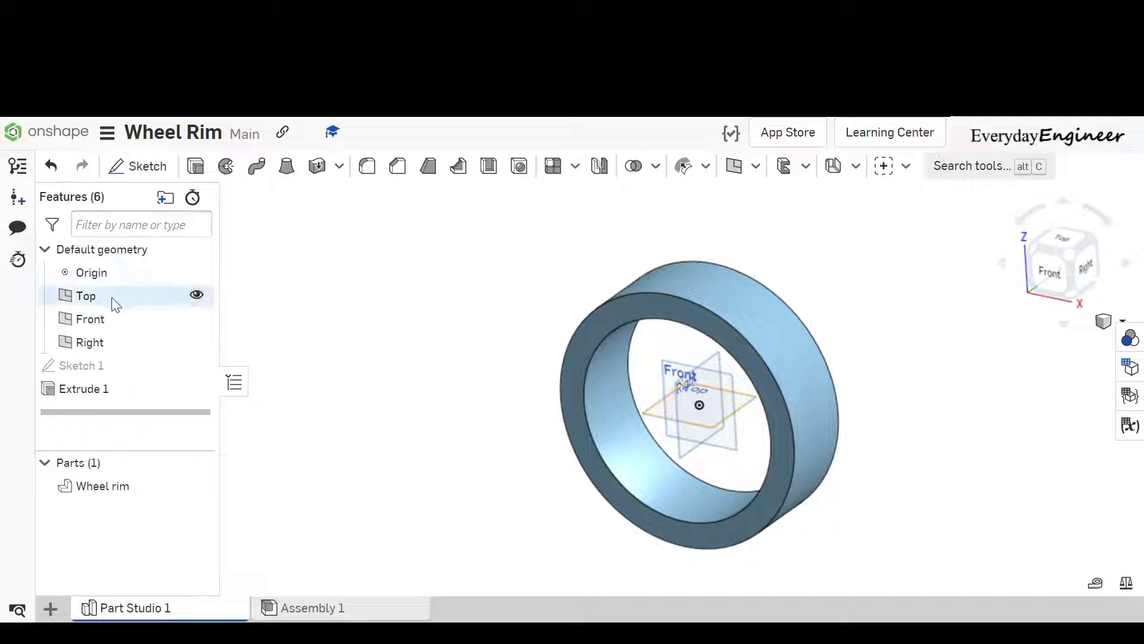
Hide the Top, Front and Right planes and show Sketch 1 again.
{"action": "left_click", "coordinate": [196, 318]}
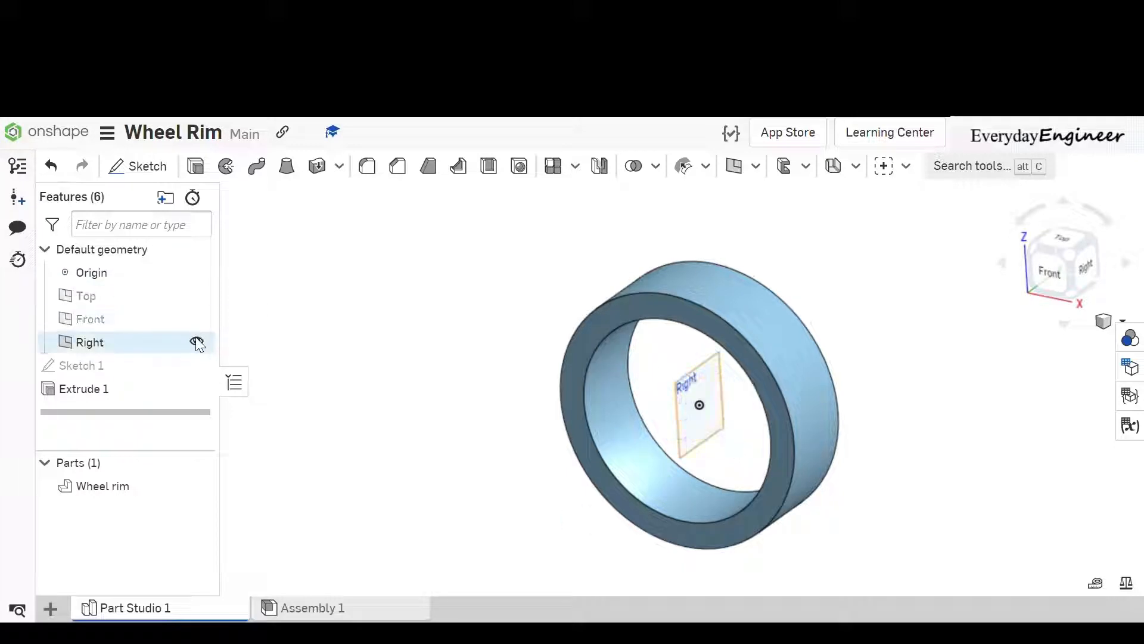
{"action": "left_click", "coordinate": [196, 341]}
{"action": "left_click", "coordinate": [196, 365]}
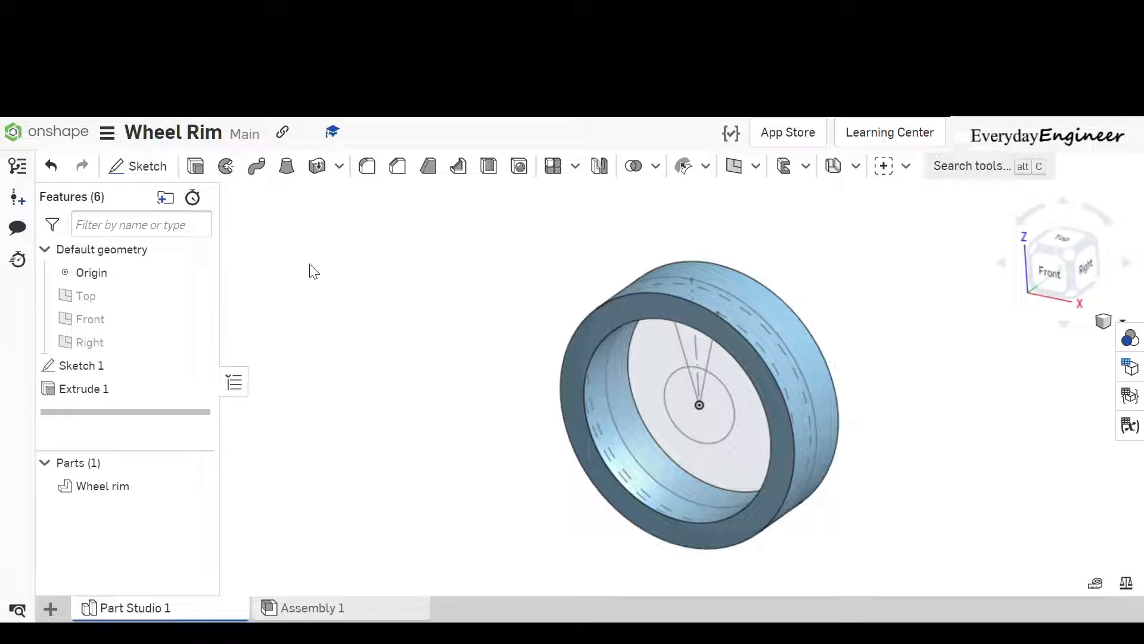
Set up a new symmetric extrusion of both regions inside the 150 mm centre circle with a depth of 200 mm.
{"action": "left_click", "coordinate": [195, 165]}
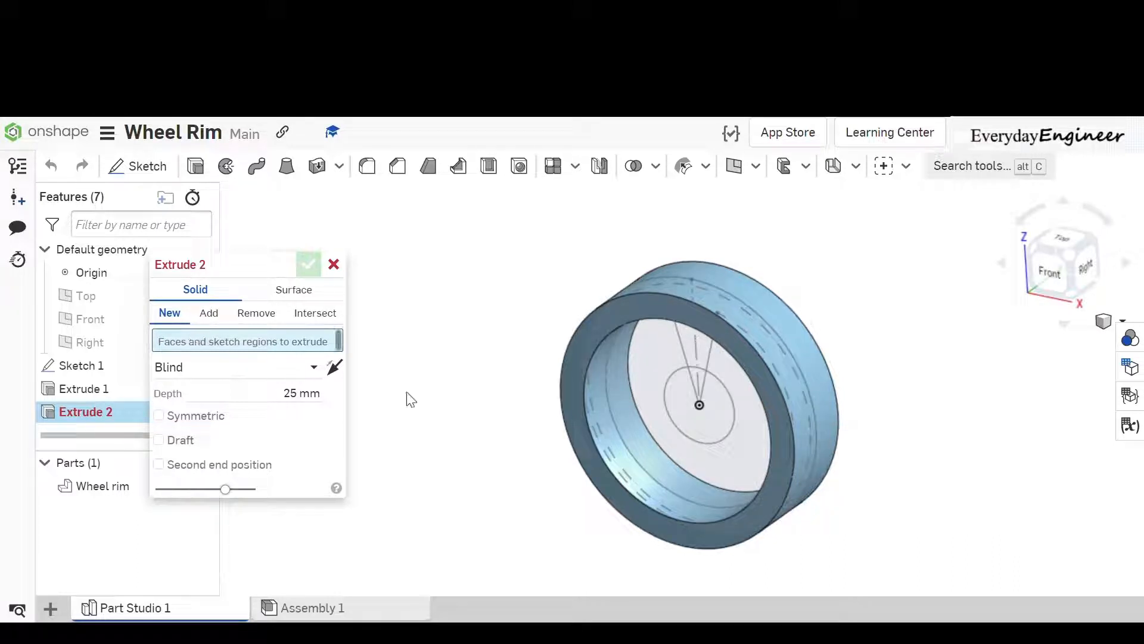
{"action": "left_click", "coordinate": [725, 425]}
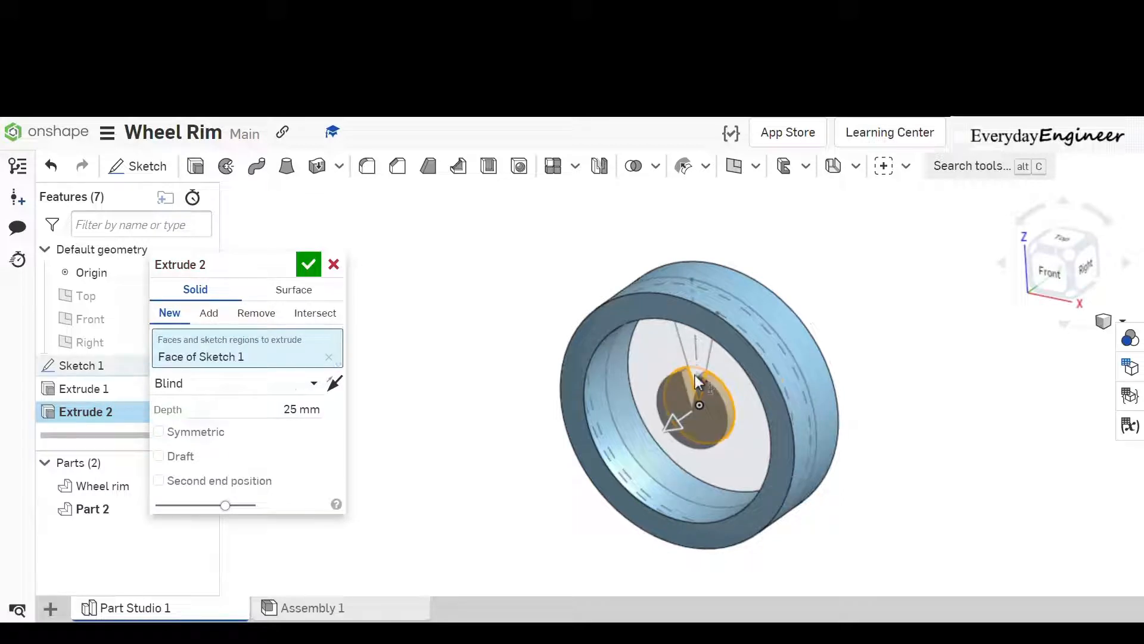
{"action": "left_click", "coordinate": [695, 375]}
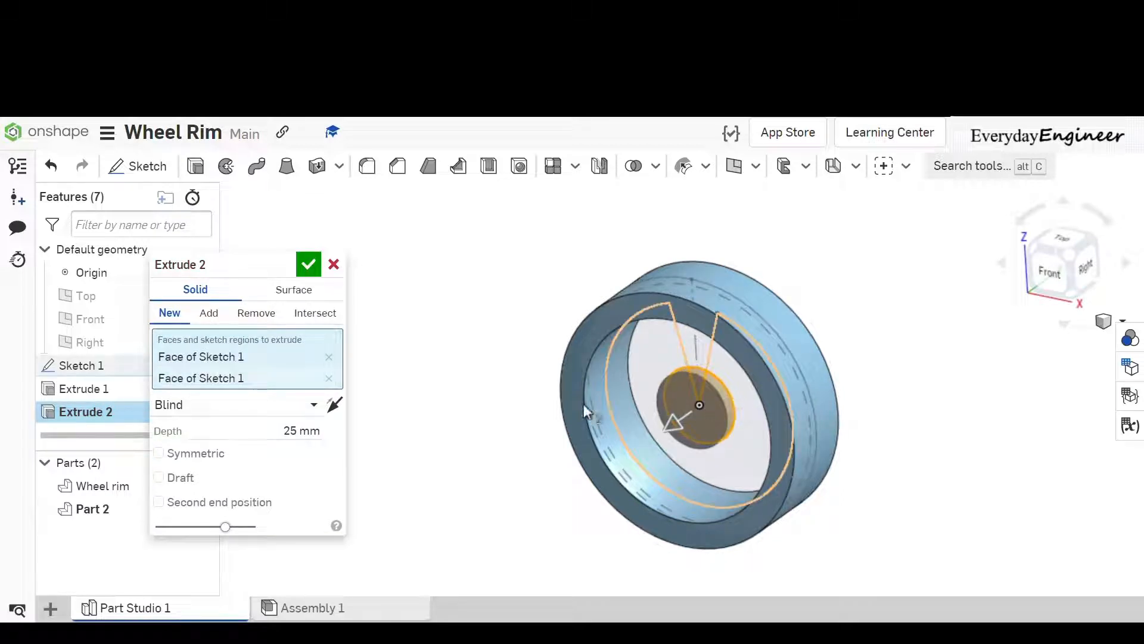
{"action": "left_click", "coordinate": [222, 463]}
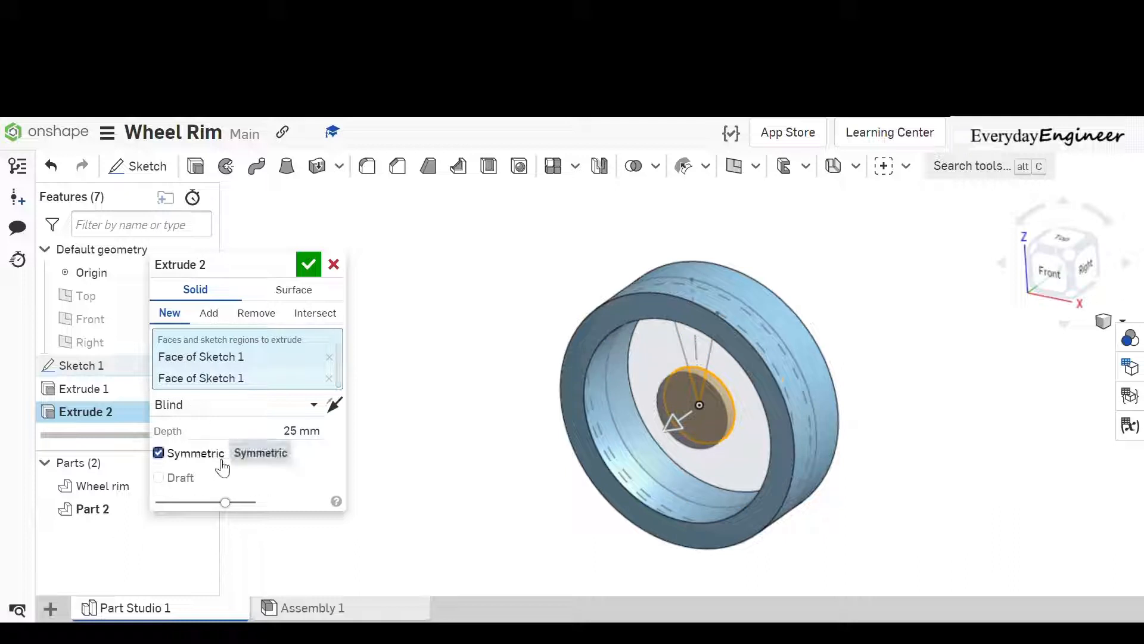
{"action": "left_click", "coordinate": [313, 434]}
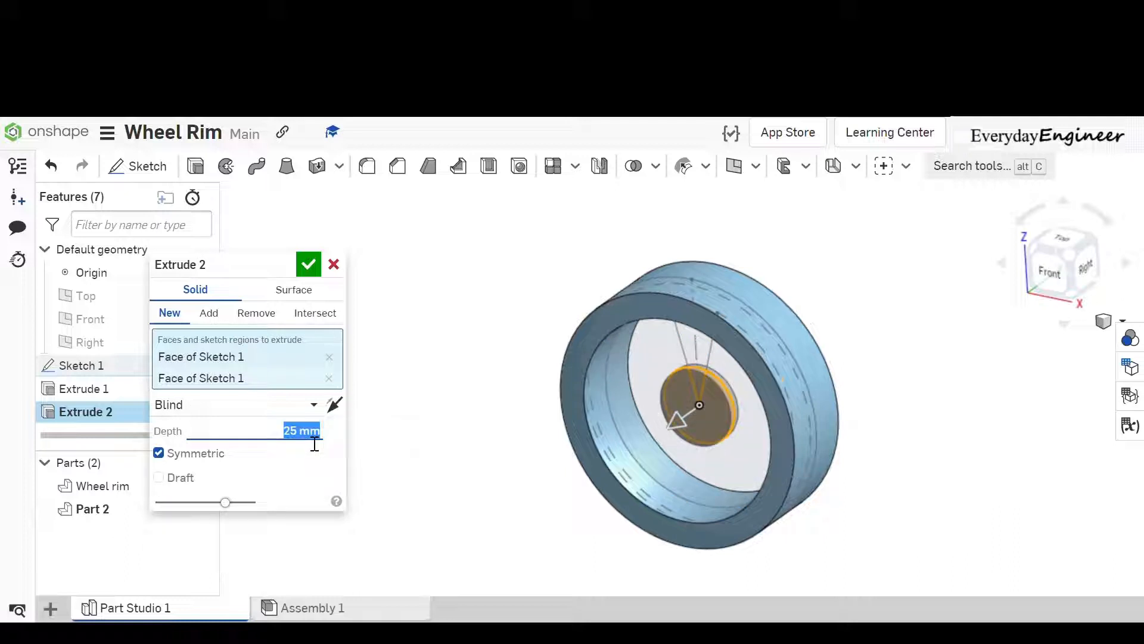
{"action": "type", "text": "200"}
Add a 5° draft to the hub extrusion, reverse the draft direction so the ends taper inward, and complete it.
{"action": "left_click", "coordinate": [161, 478]}
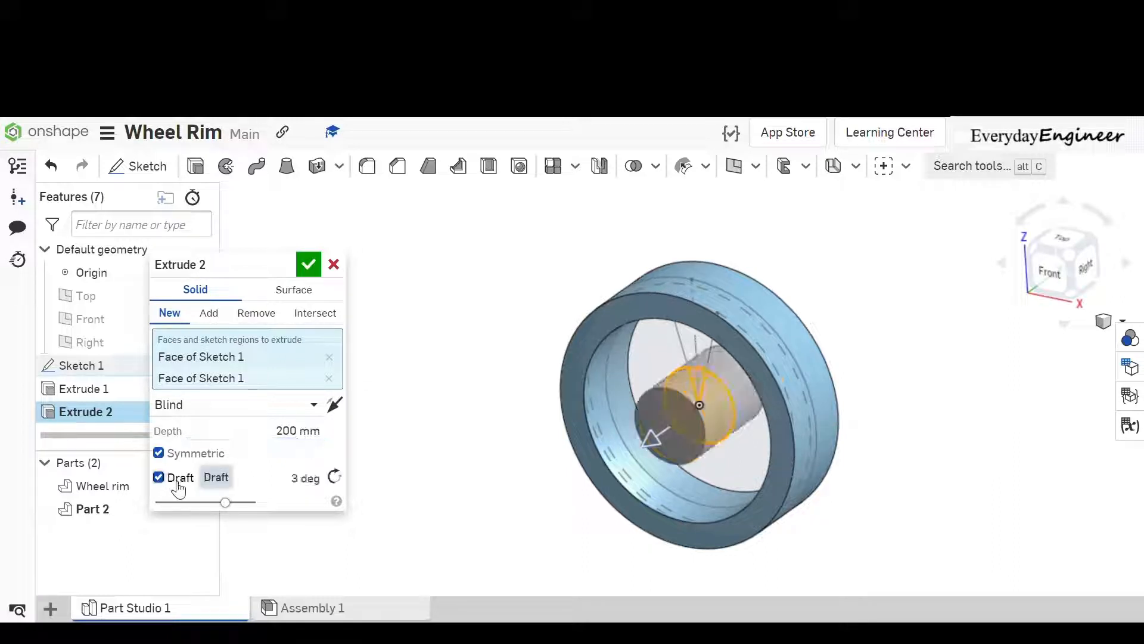
{"action": "left_click", "coordinate": [319, 490]}
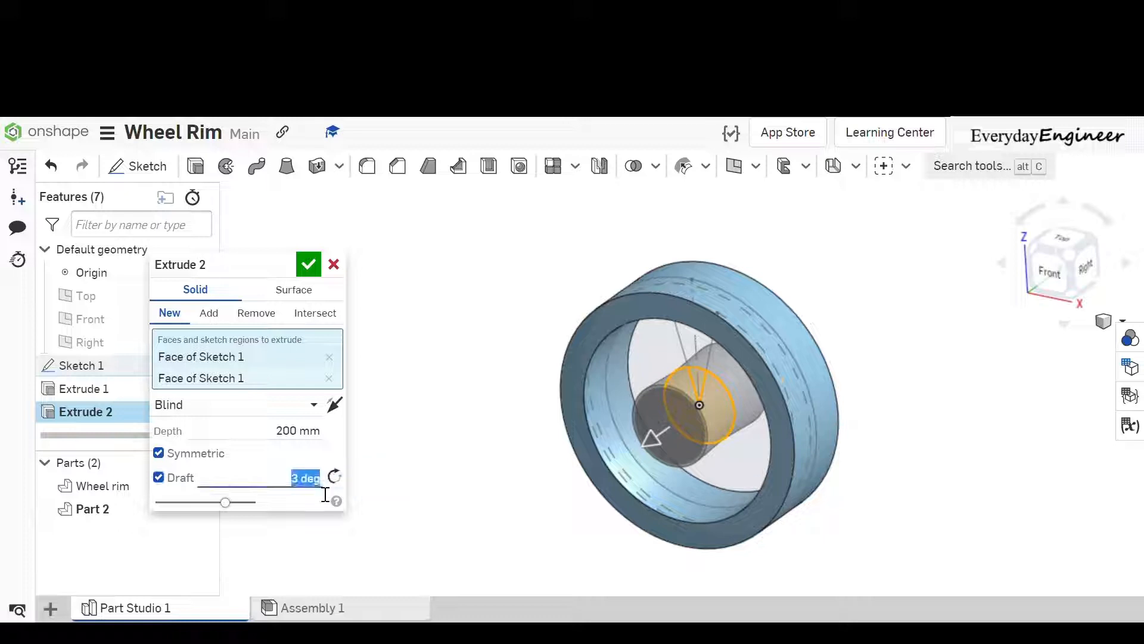
{"action": "type", "text": "5"}
{"action": "key", "text": "Return"}
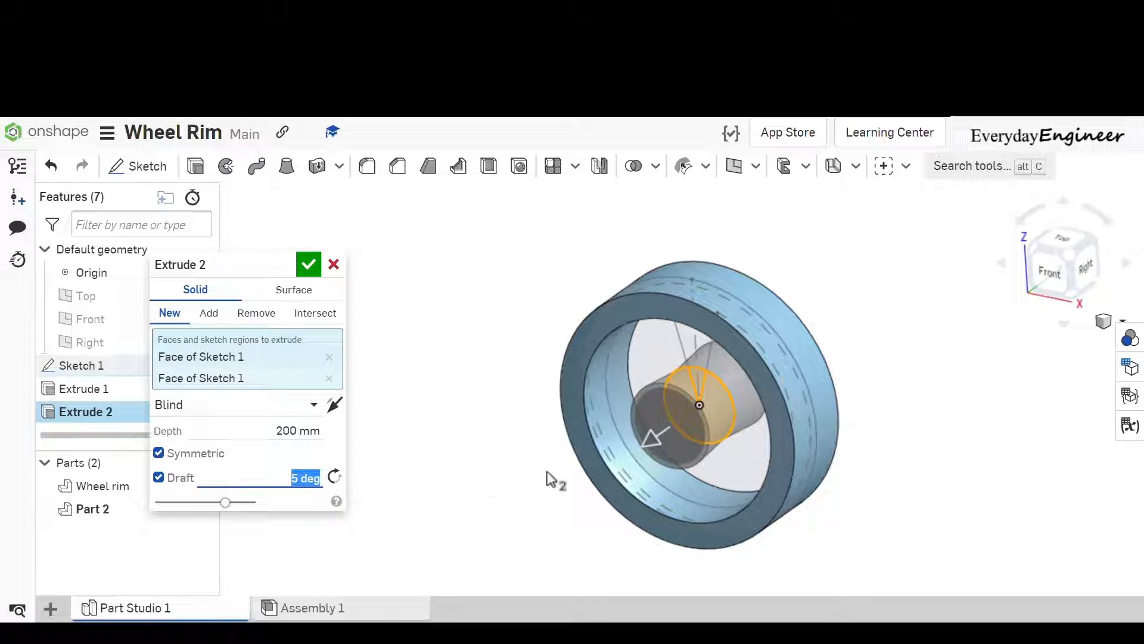
{"action": "middle_click_drag", "start_coordinate": [546, 472], "coordinate": [537, 446]}
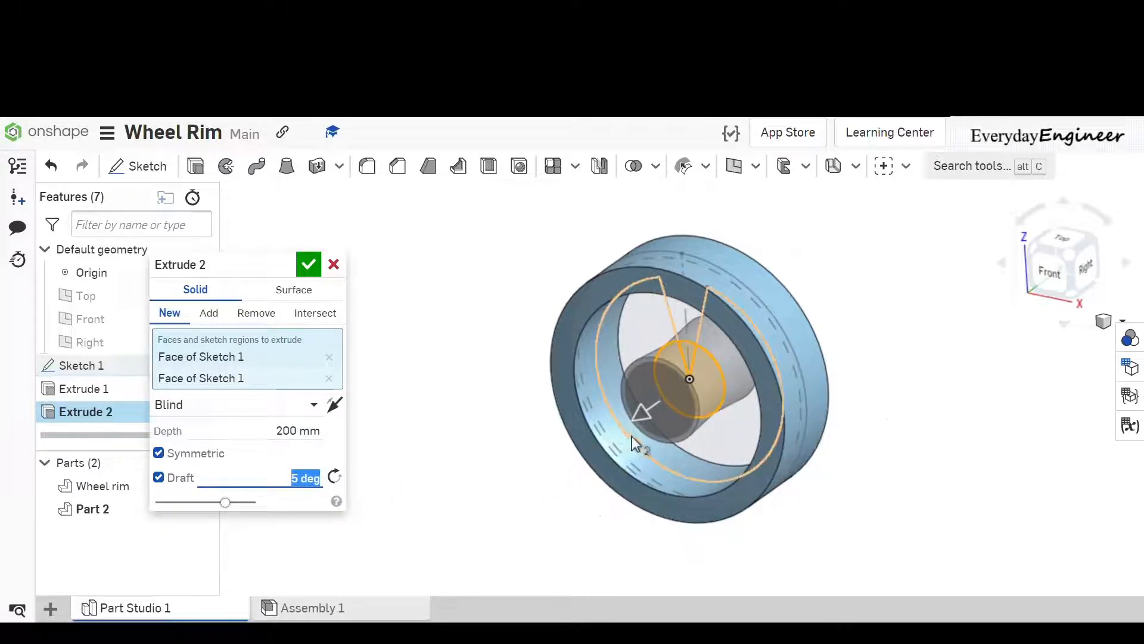
{"action": "right_click_drag", "start_coordinate": [692, 440], "coordinate": [681, 435]}
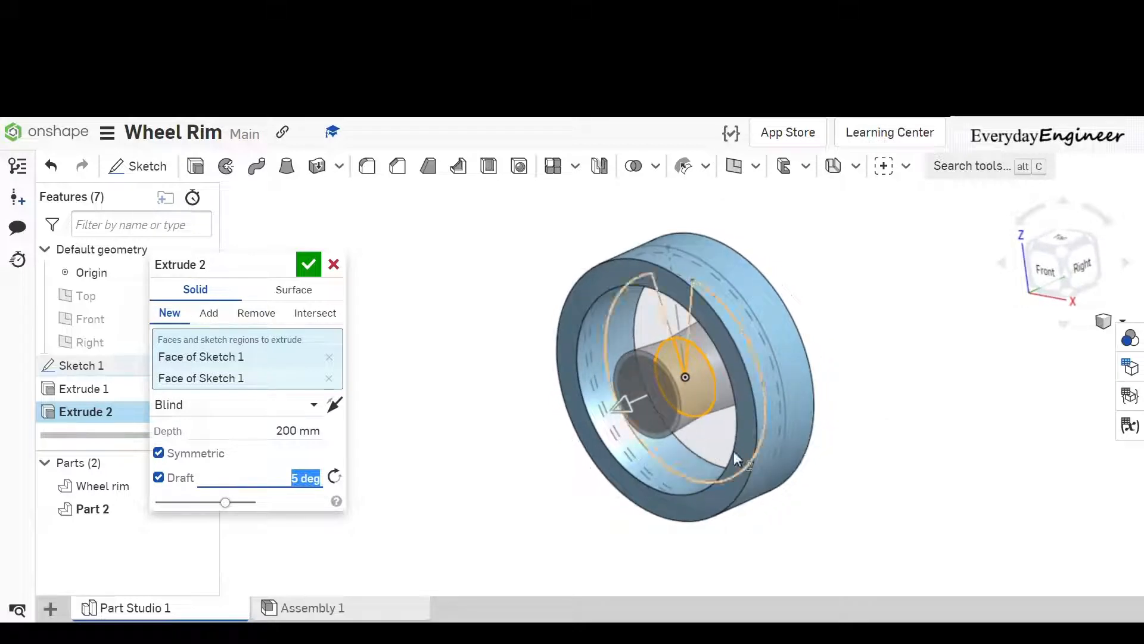
{"action": "left_click", "coordinate": [335, 477]}
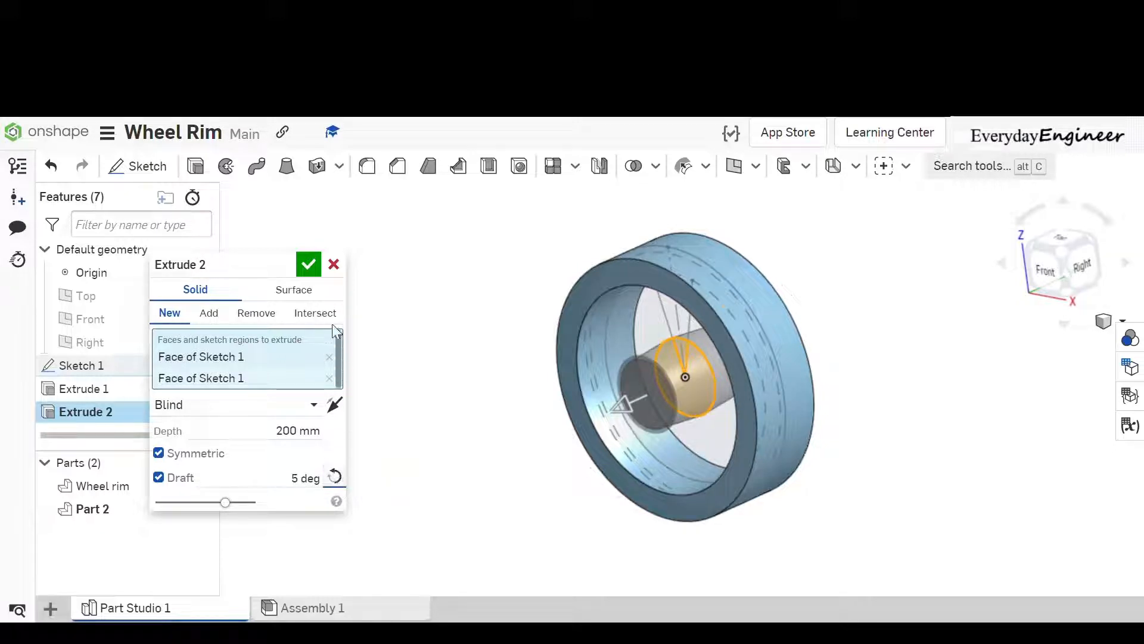
{"action": "left_click", "coordinate": [308, 265]}
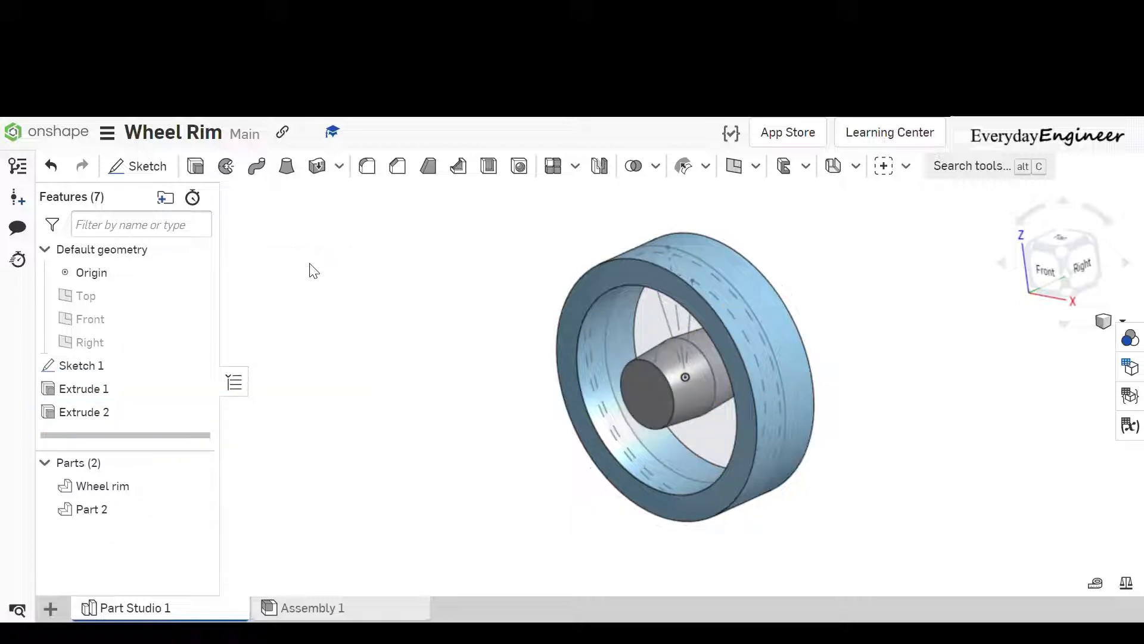
Start an Add extrusion of both wedge regions between the angled spoke lines, hiding the hub part to reach the inner region.
{"action": "left_click", "coordinate": [1042, 270]}
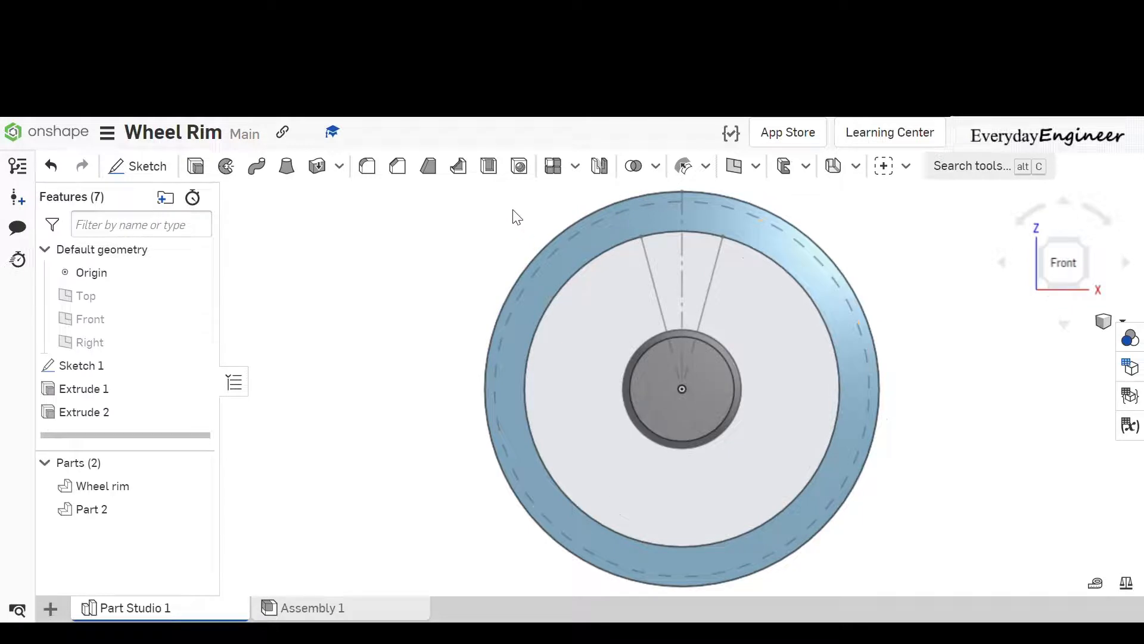
{"action": "left_click", "coordinate": [196, 166]}
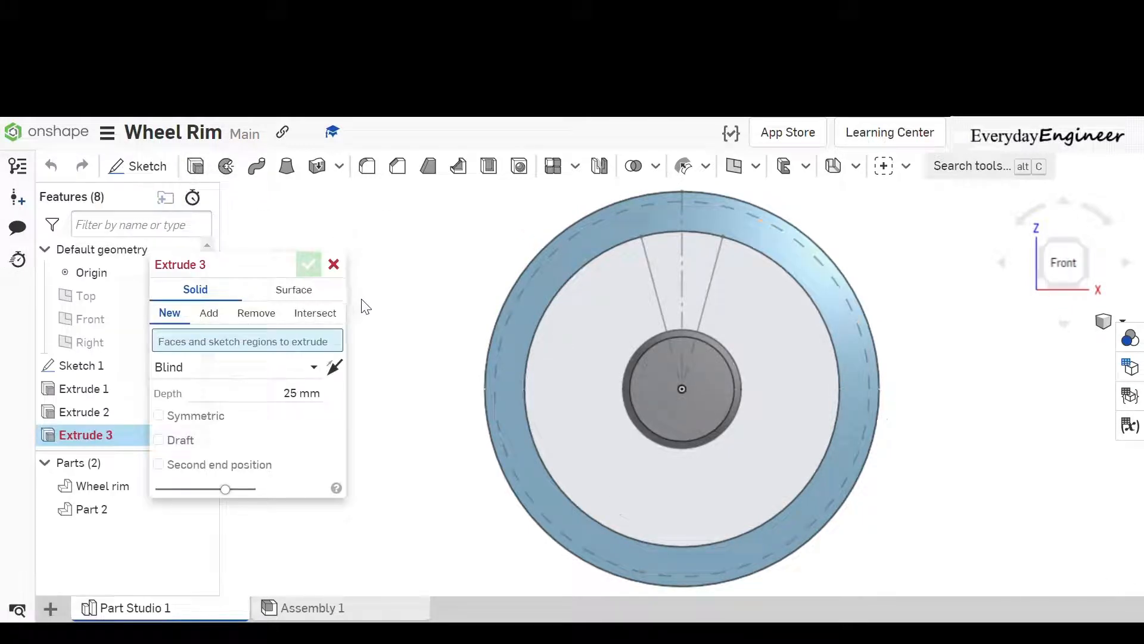
{"action": "left_click", "coordinate": [208, 314]}
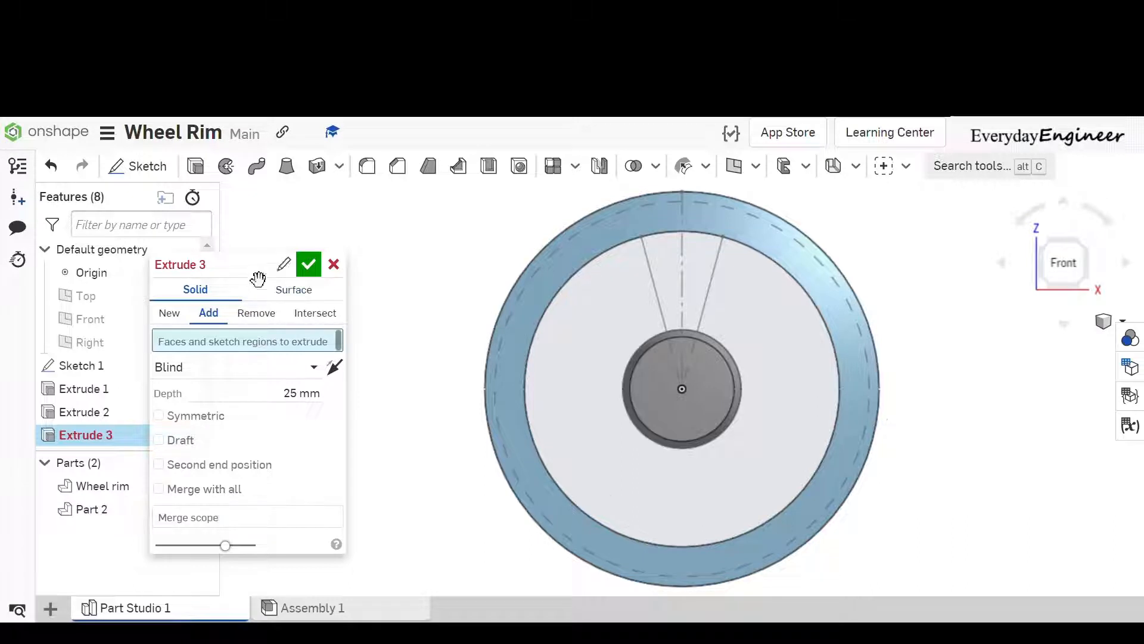
{"action": "left_click_drag", "start_coordinate": [254, 272], "coordinate": [360, 230]}
{"action": "left_click", "coordinate": [196, 509]}
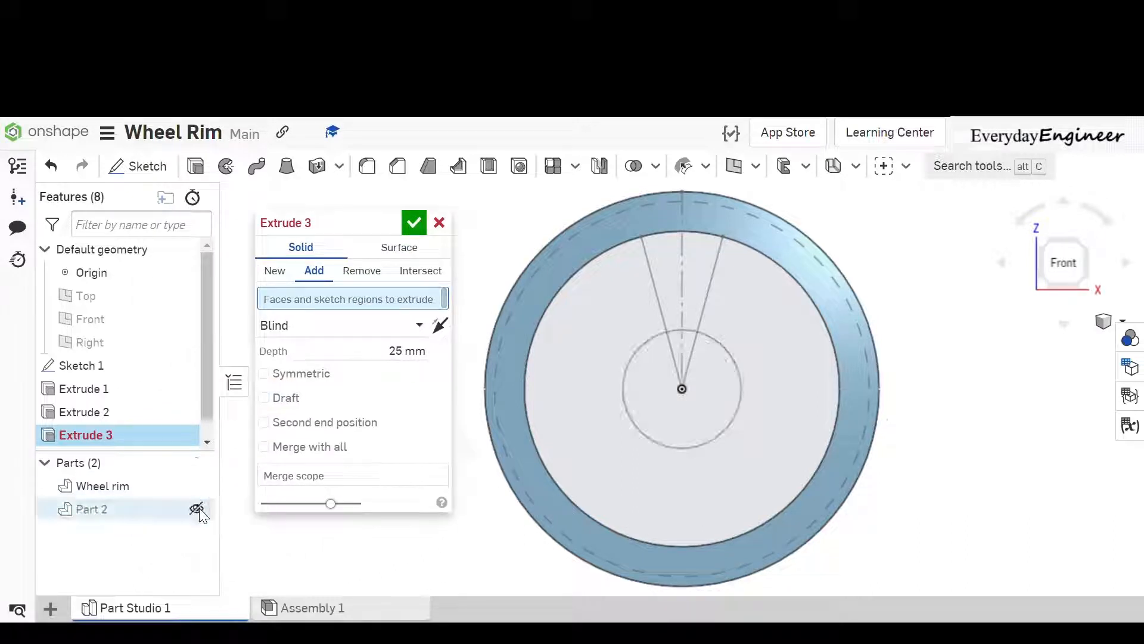
{"action": "left_click", "coordinate": [673, 279]}
{"action": "left_click", "coordinate": [681, 343]}
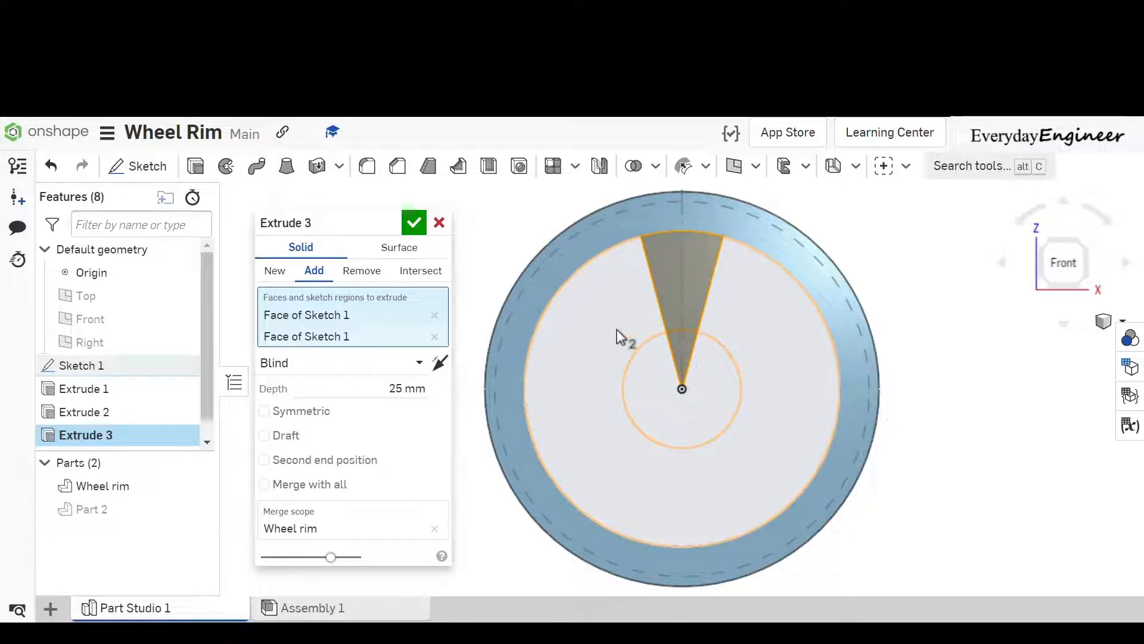
Include the wheel rim and the hub, Part 2, in the merge scope and complete the spoke extrusion with a 25 mm blind depth.
{"action": "left_click", "coordinate": [408, 391]}
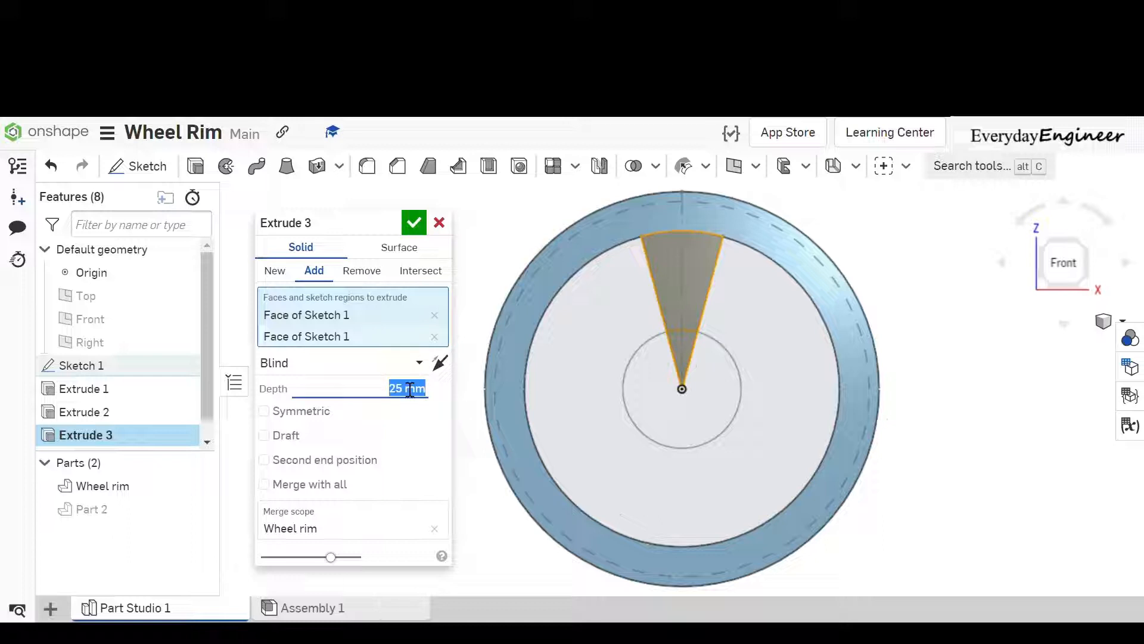
{"action": "left_click", "coordinate": [342, 522]}
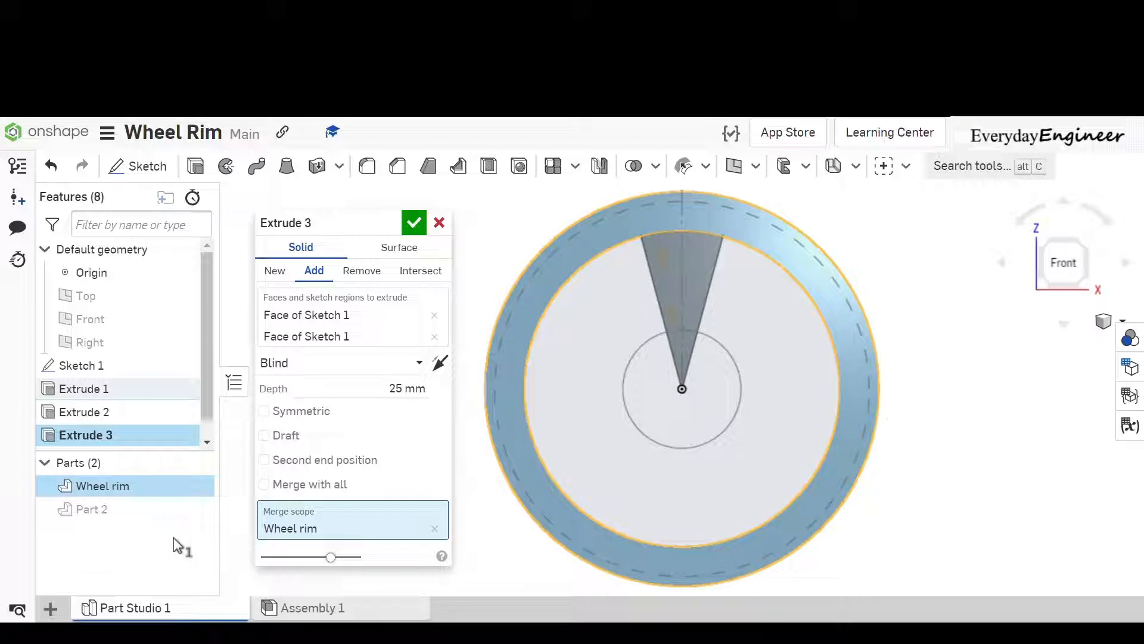
{"action": "left_click", "coordinate": [90, 514]}
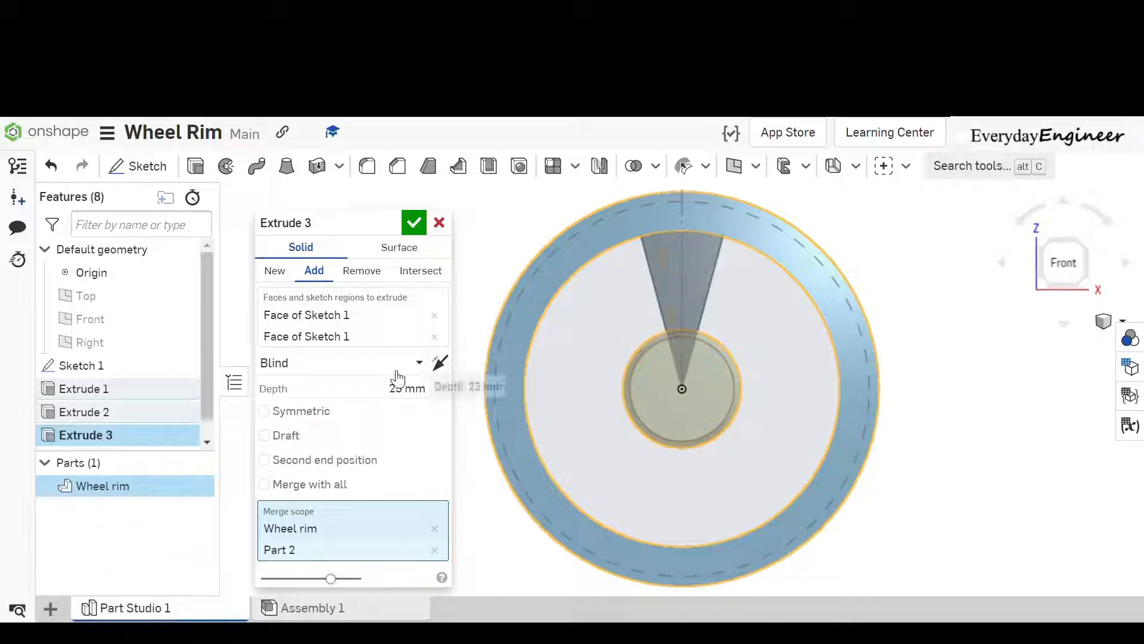
{"action": "left_click", "coordinate": [415, 224]}
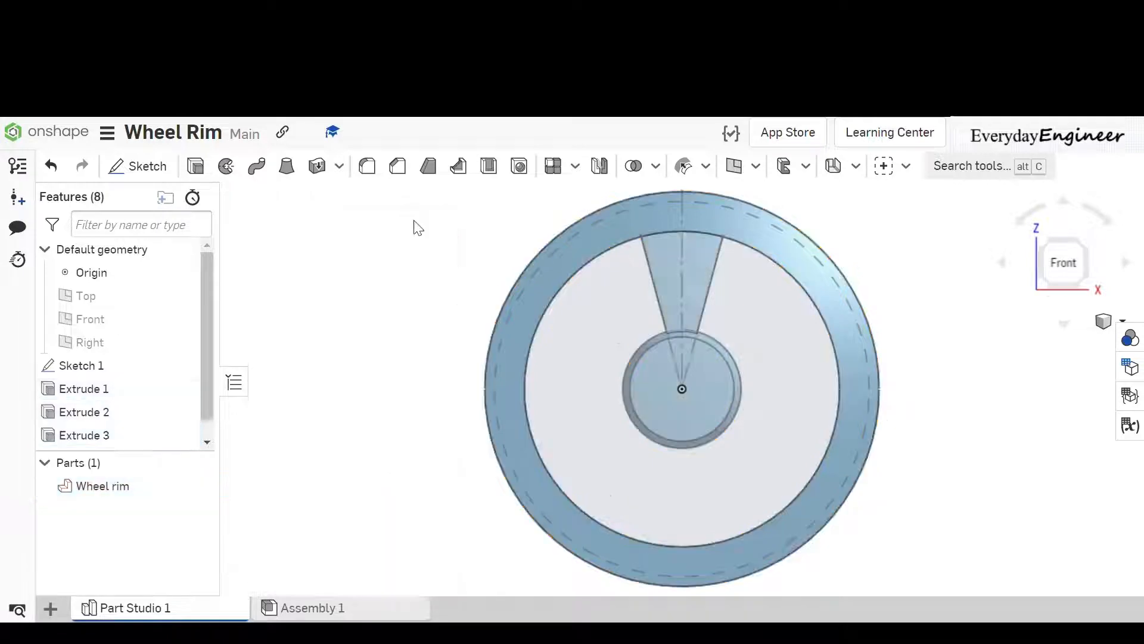
Set up a neutral-plane draft using the spoke's front face as the neutral plane and its two side faces as the entities to draft.
{"action": "mouse_move", "coordinate": [676, 311]}
{"action": "right_mouse_down"}
{"action": "mouse_move", "coordinate": [794, 366]}
{"action": "mouse_move", "coordinate": [775, 373]}
{"action": "right_mouse_up"}
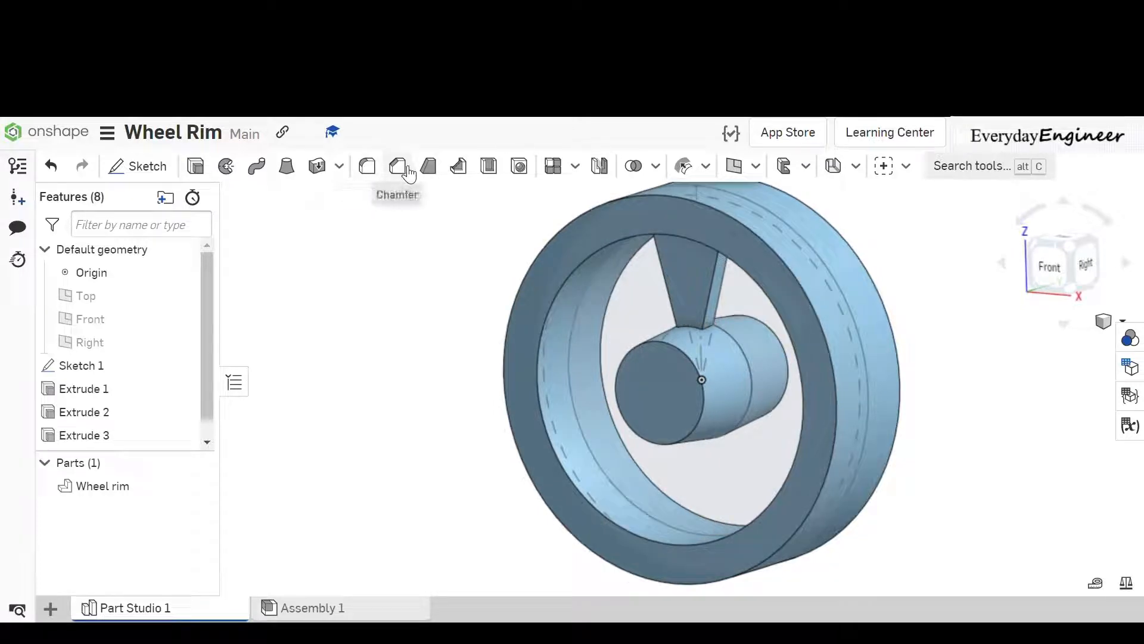
{"action": "left_click", "coordinate": [429, 167]}
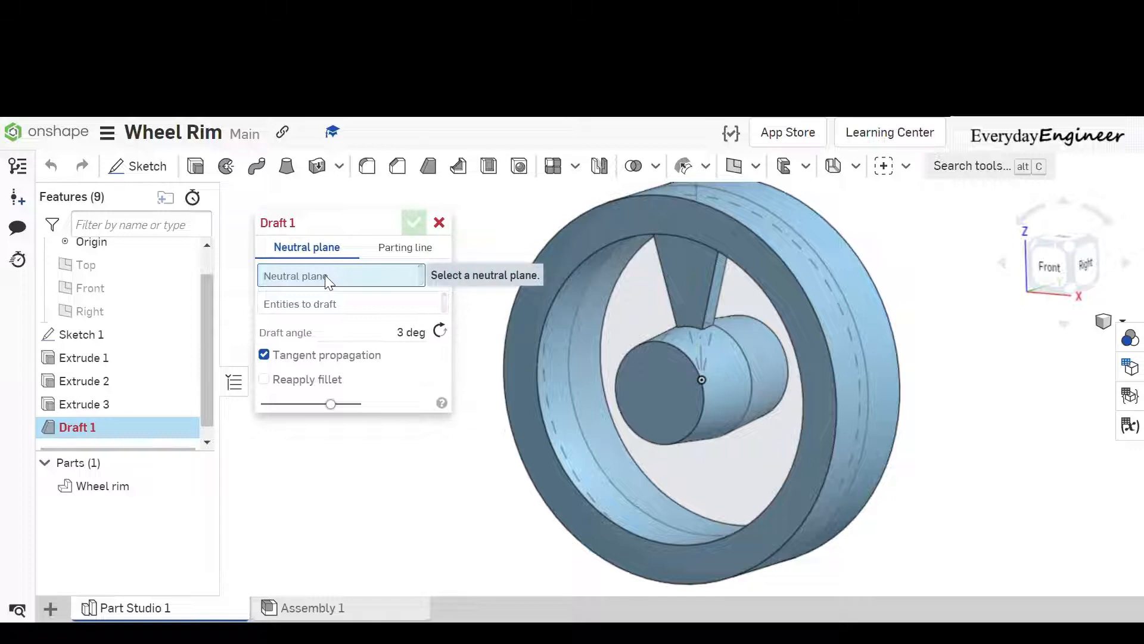
{"action": "right_click", "coordinate": [690, 280]}
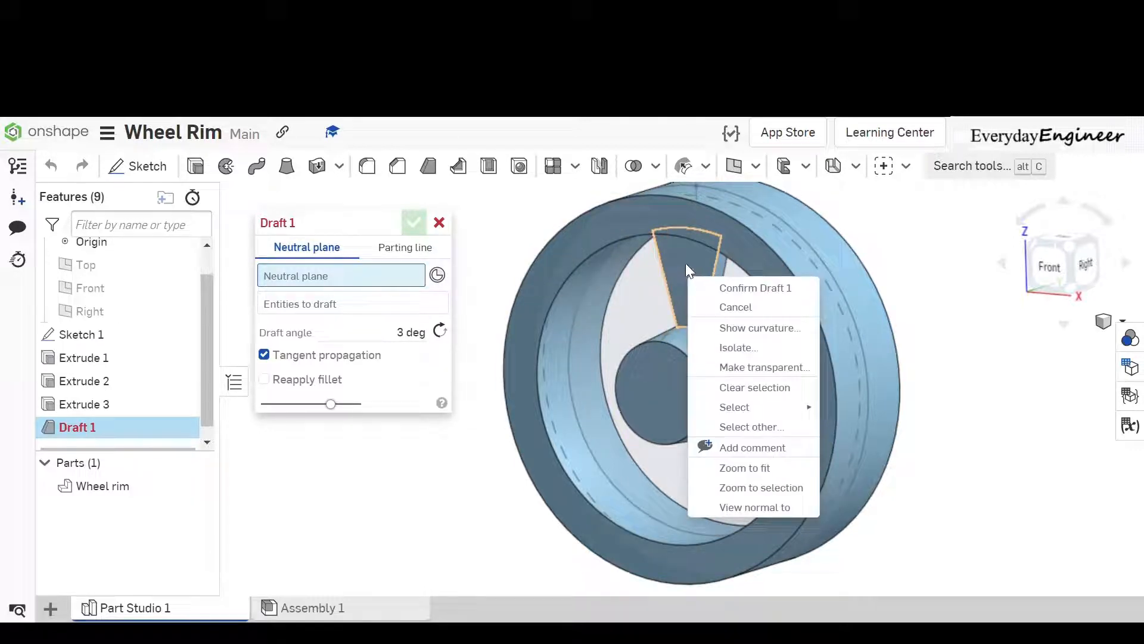
{"action": "left_click", "coordinate": [678, 255]}
{"action": "left_click", "coordinate": [688, 280]}
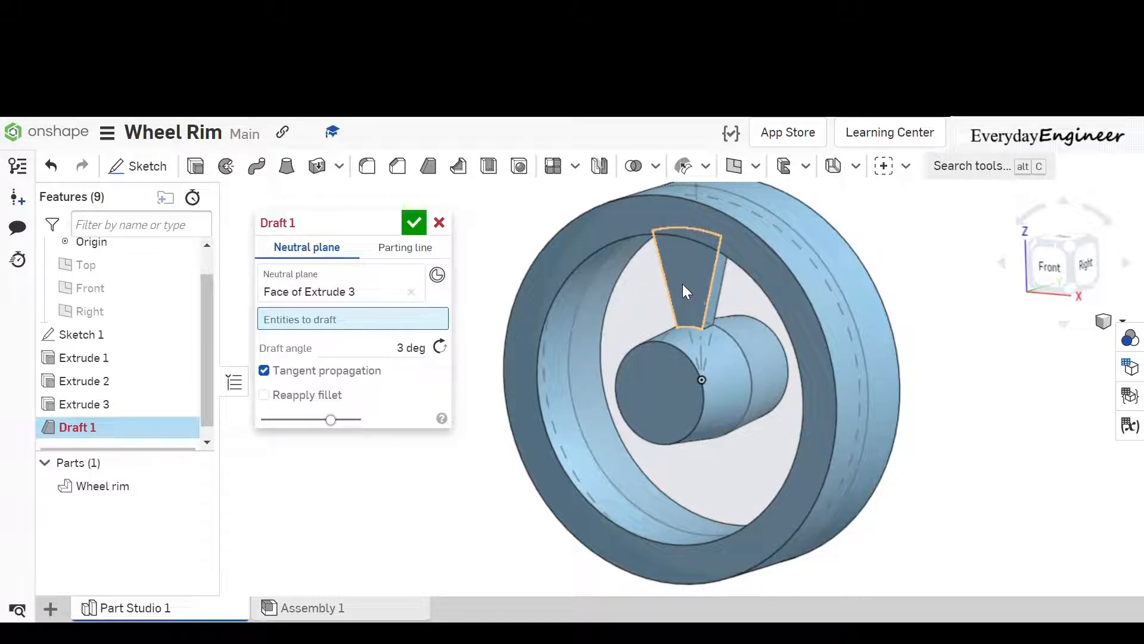
{"action": "right_click_drag", "start_coordinate": [682, 283], "coordinate": [707, 298]}
{"action": "left_click", "coordinate": [724, 295]}
{"action": "left_click", "coordinate": [708, 298]}
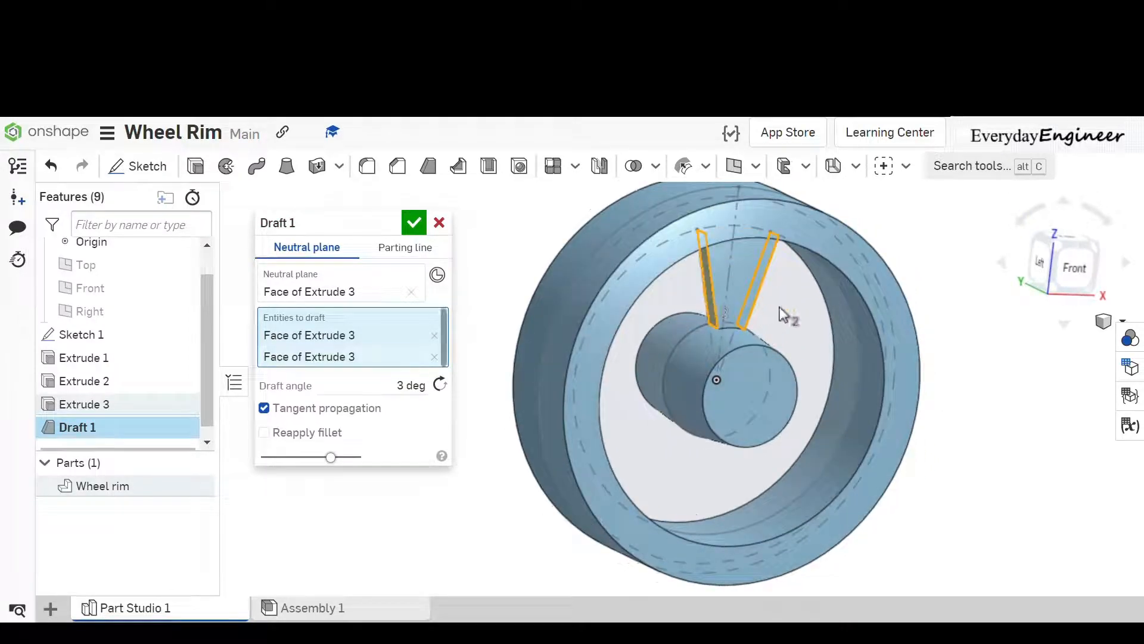
{"action": "right_click_drag", "start_coordinate": [759, 319], "coordinate": [703, 312]}
Set the spoke's draft angle to 15° and complete the draft.
{"action": "left_click", "coordinate": [411, 398]}
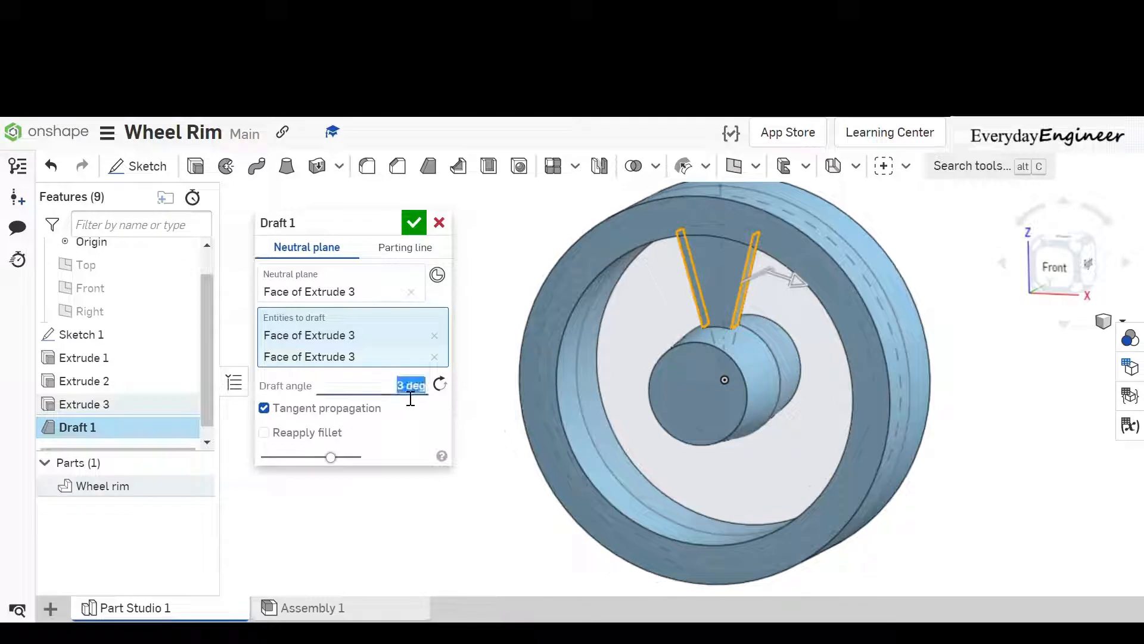
{"action": "type", "text": "15"}
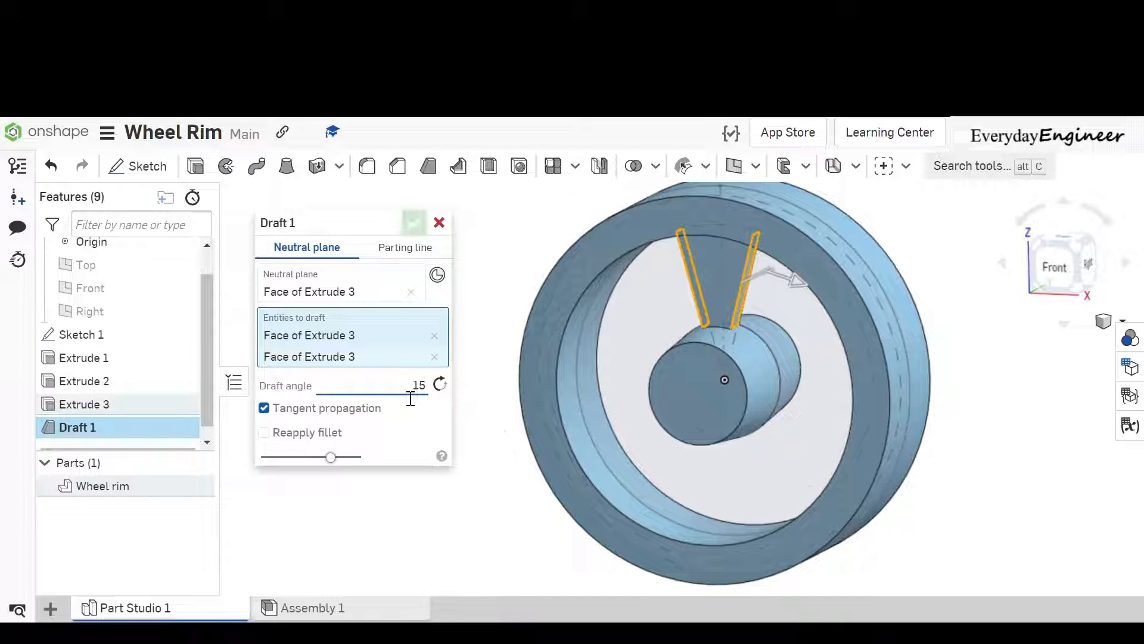
{"action": "key", "text": "Return"}
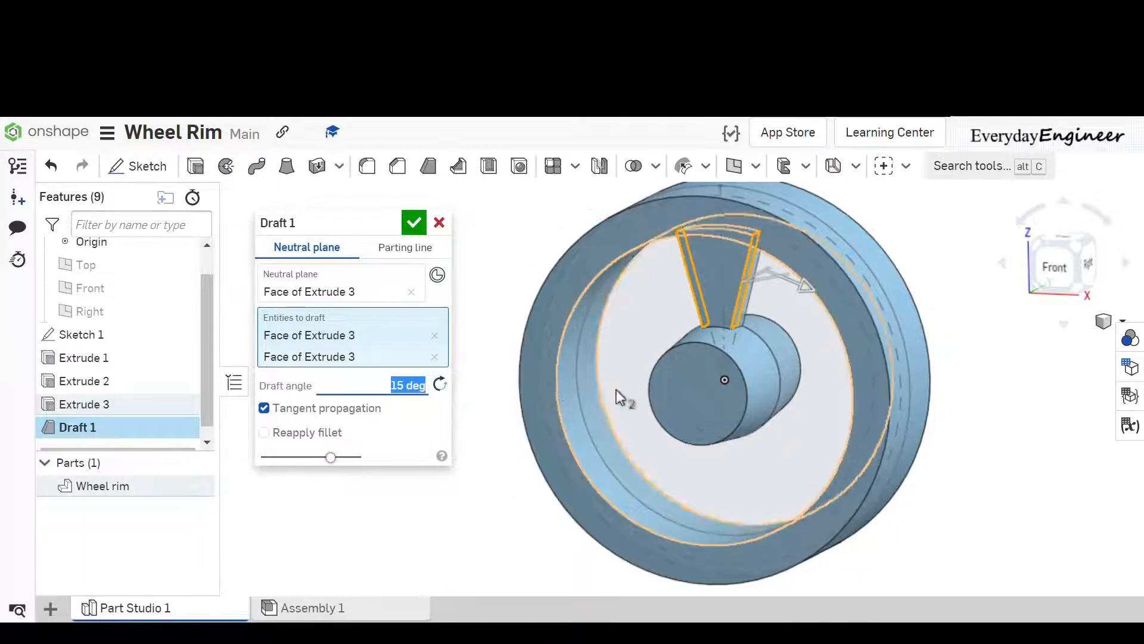
{"action": "mouse_move", "coordinate": [745, 394]}
{"action": "right_mouse_down"}
{"action": "mouse_move", "coordinate": [706, 388]}
{"action": "mouse_move", "coordinate": [748, 393]}
{"action": "right_mouse_up"}
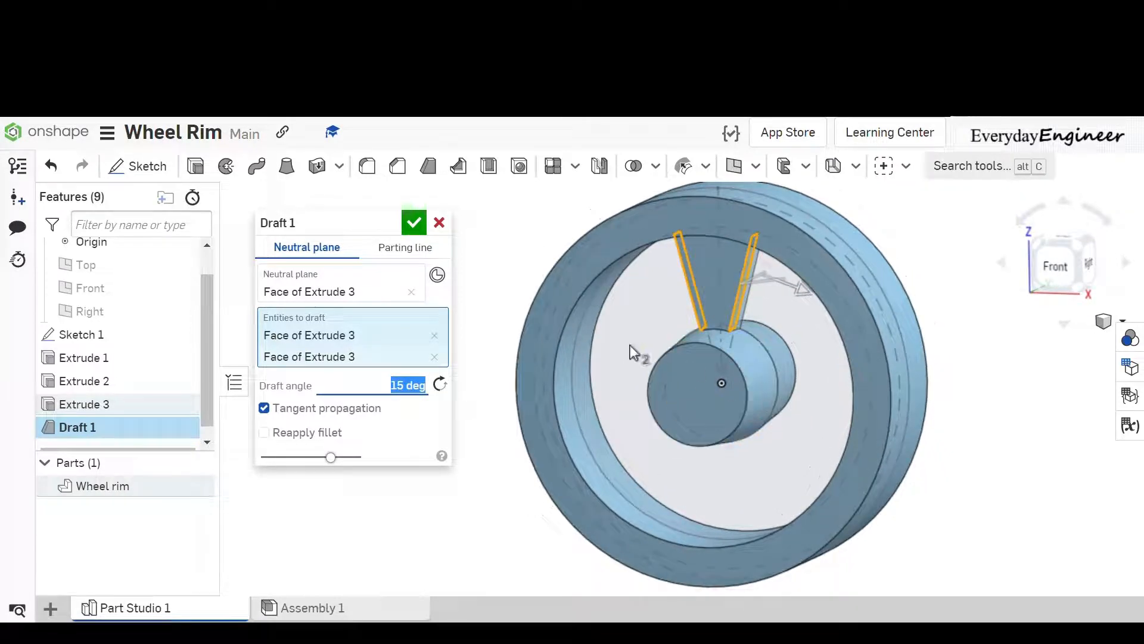
{"action": "left_click", "coordinate": [412, 224]}
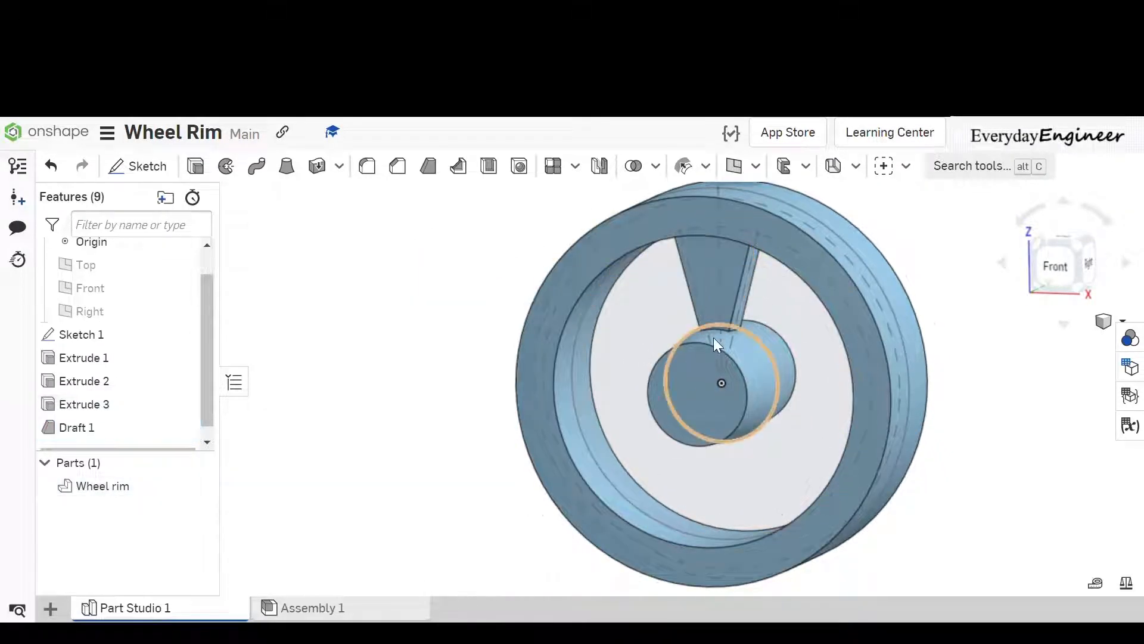
Set up a feature mirror of Extrude 3 and Draft 1.
{"action": "right_click_drag", "start_coordinate": [714, 337], "coordinate": [748, 358]}
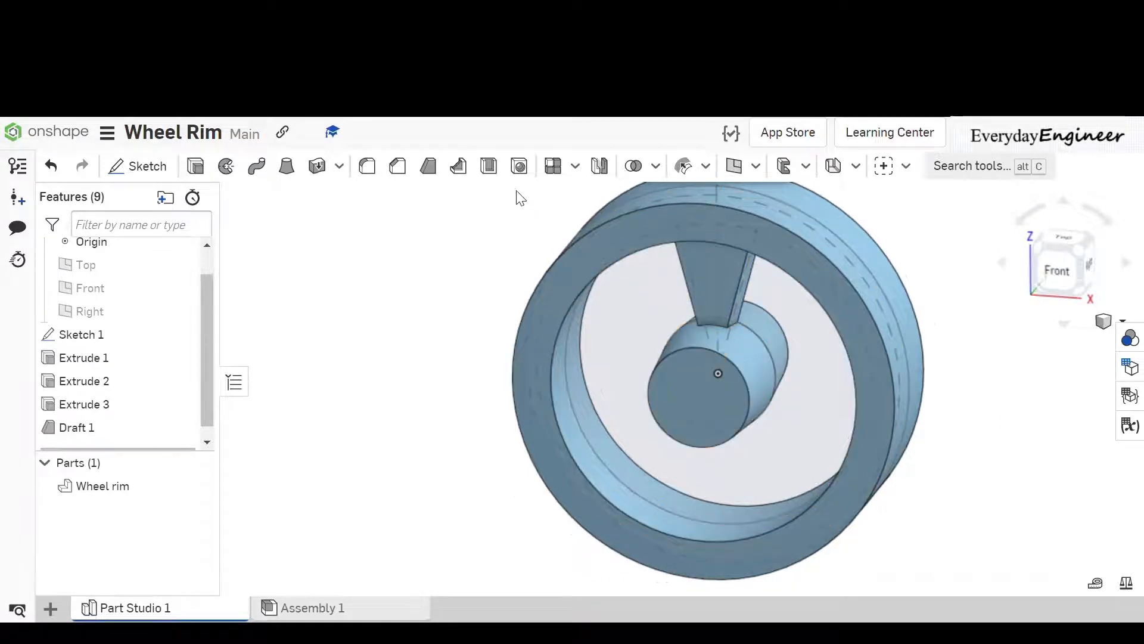
{"action": "left_click", "coordinate": [602, 168]}
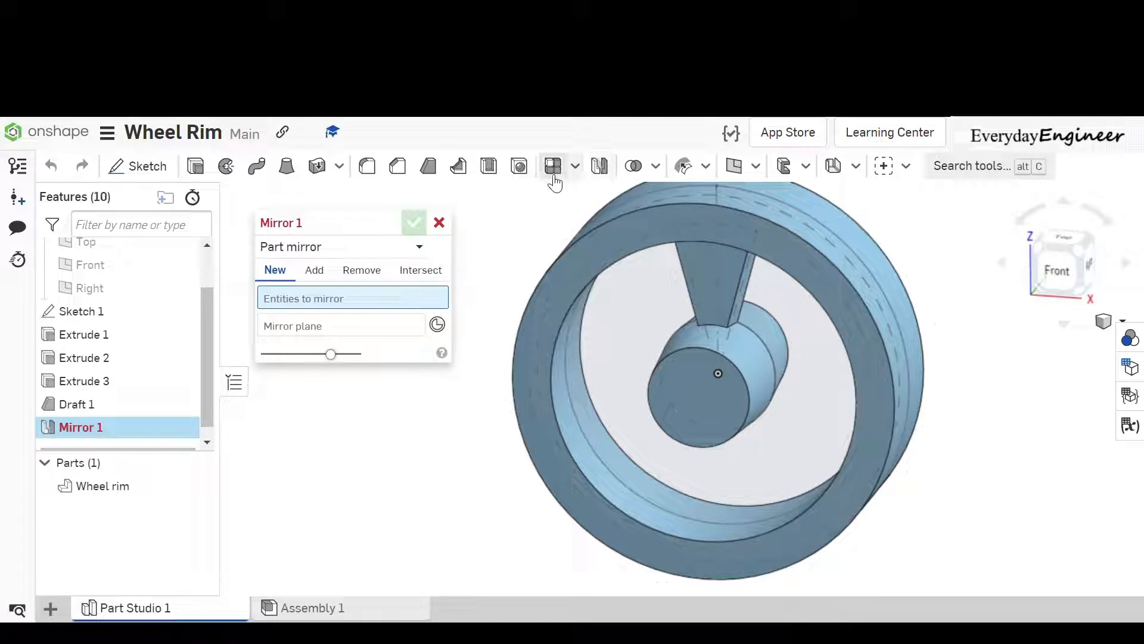
{"action": "left_click", "coordinate": [332, 250]}
{"action": "left_click", "coordinate": [318, 301]}
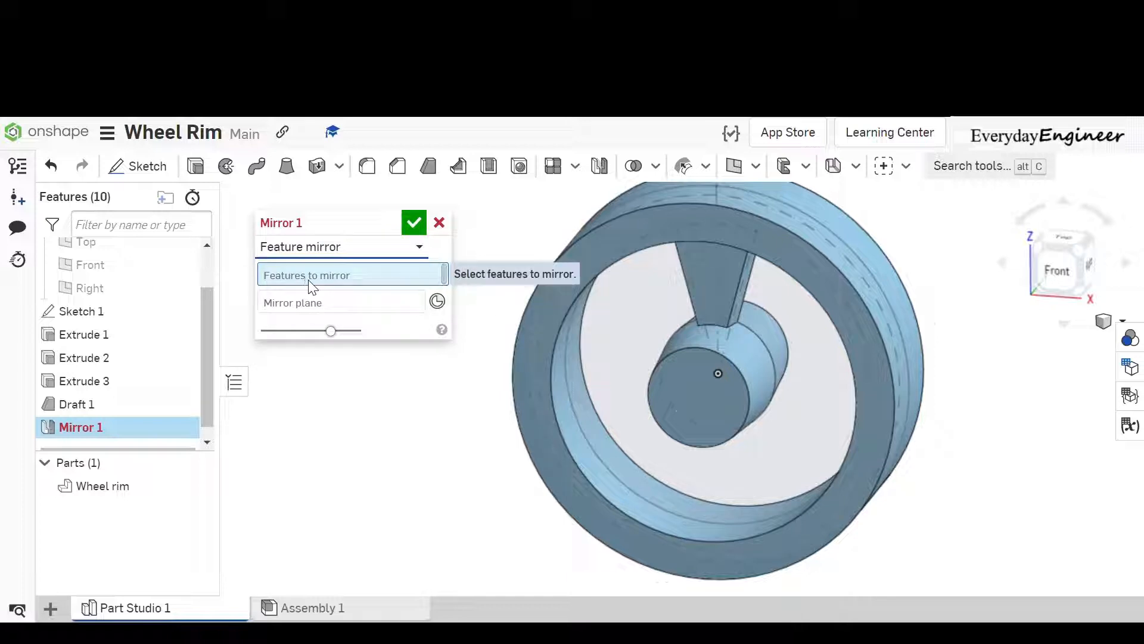
{"action": "left_click", "coordinate": [118, 380]}
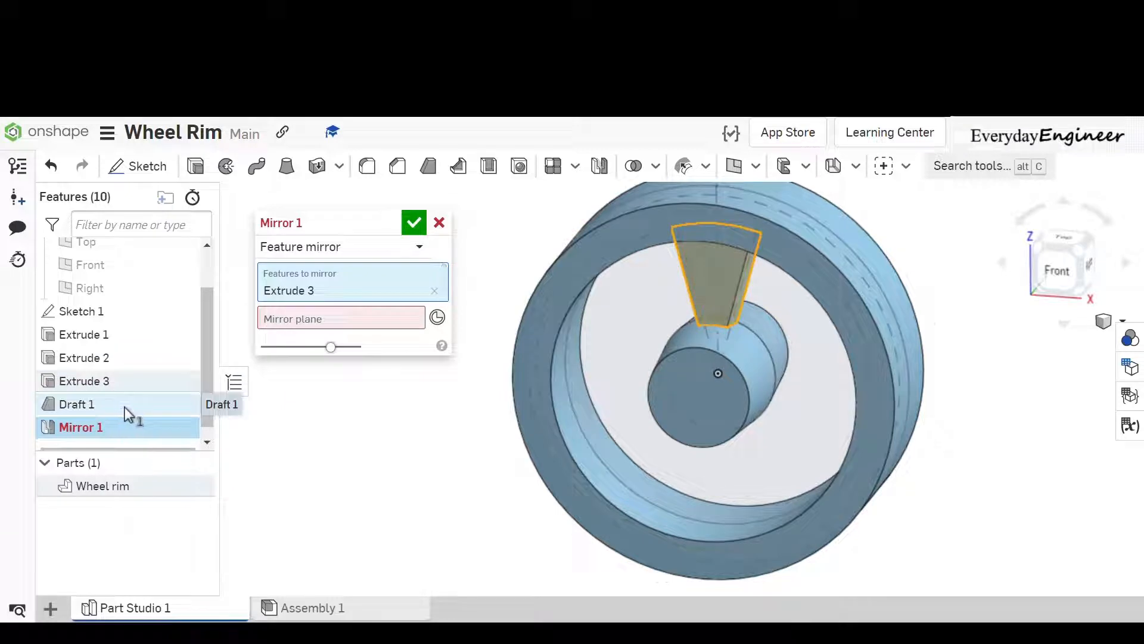
{"action": "left_click", "coordinate": [124, 409]}
{"action": "left_click", "coordinate": [296, 341]}
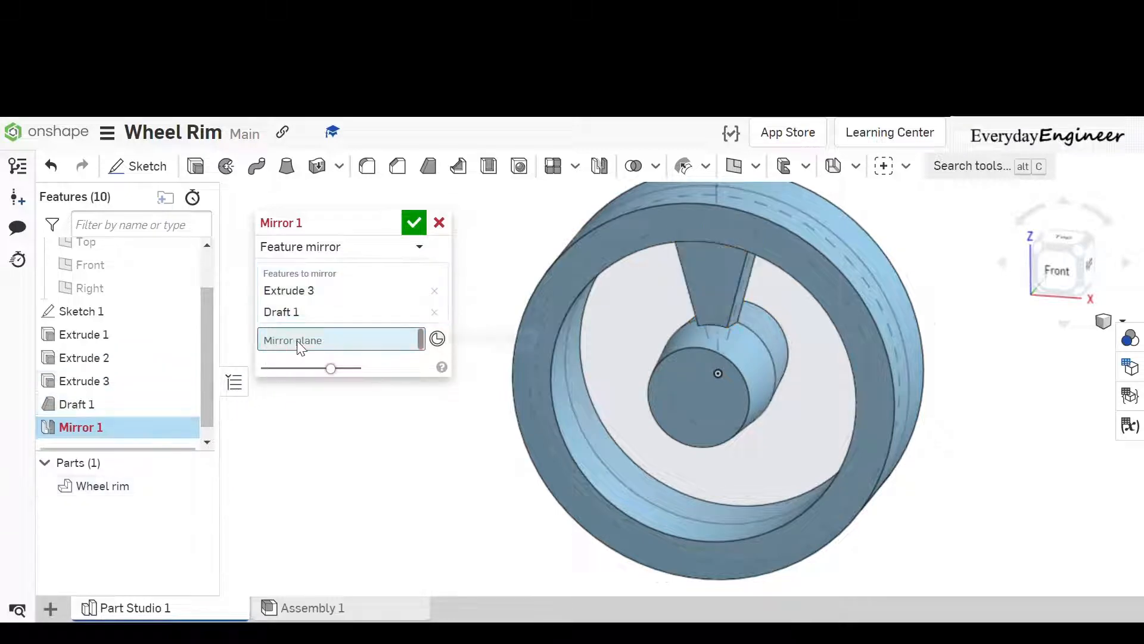
Use the Sketch 1 region on the back of the spoke as the mirror plane and complete the mirror.
{"action": "right_click_drag", "start_coordinate": [607, 360], "coordinate": [840, 295]}
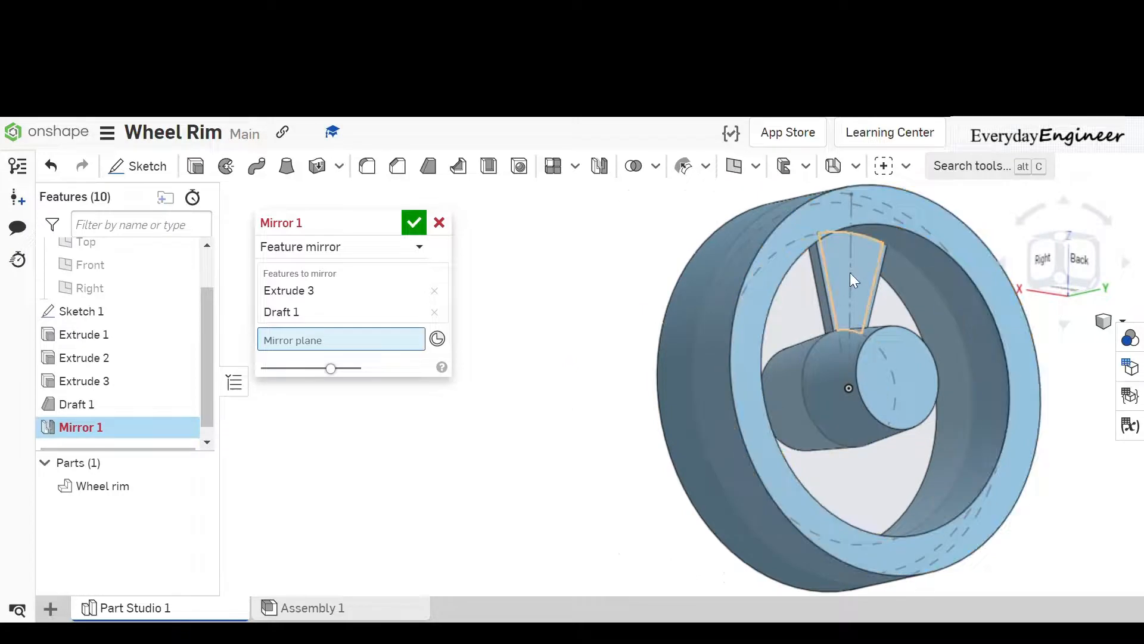
{"action": "left_click", "coordinate": [849, 273]}
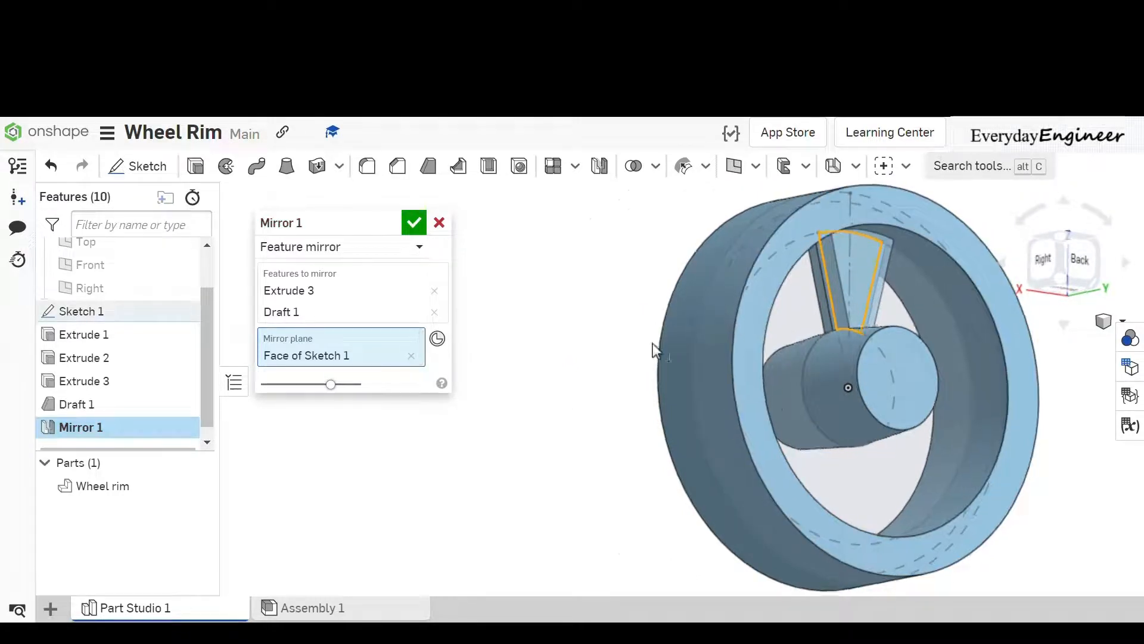
{"action": "right_click_drag", "start_coordinate": [653, 345], "coordinate": [761, 363]}
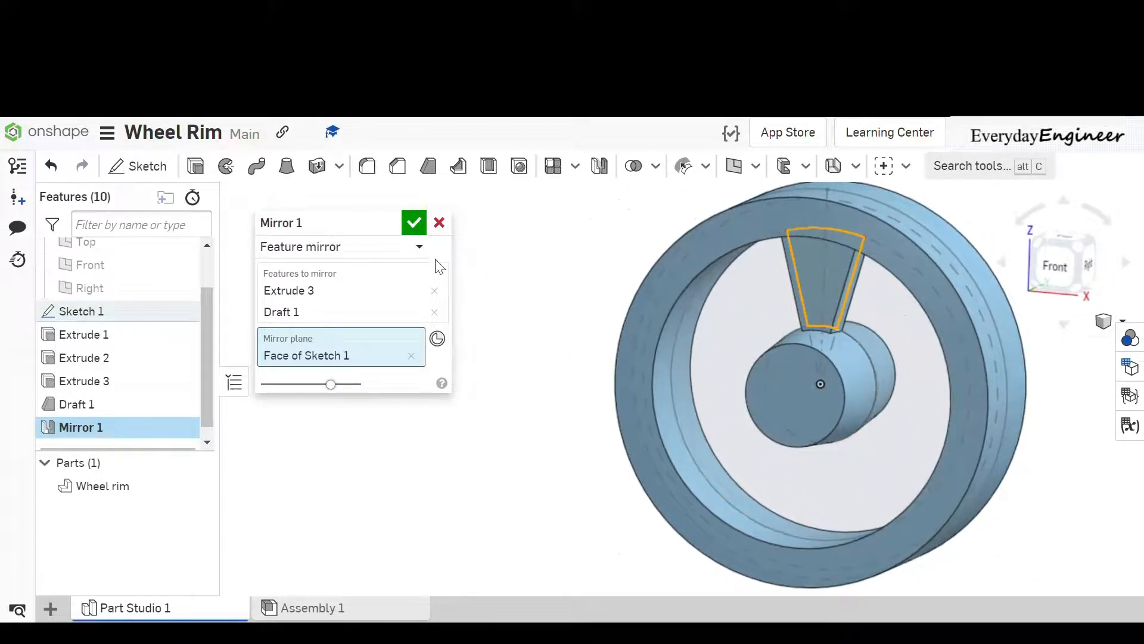
{"action": "left_click", "coordinate": [415, 223]}
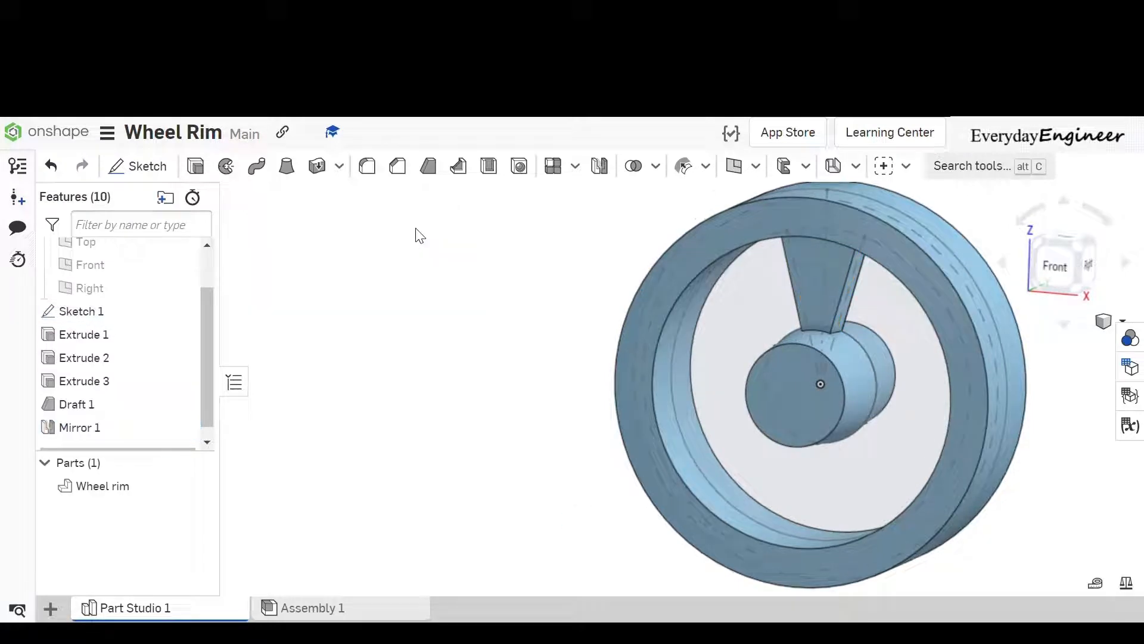
Fillet the edges of the spoke's front face and mirrored back face with a 2 mm radius.
{"action": "left_click", "coordinate": [368, 166]}
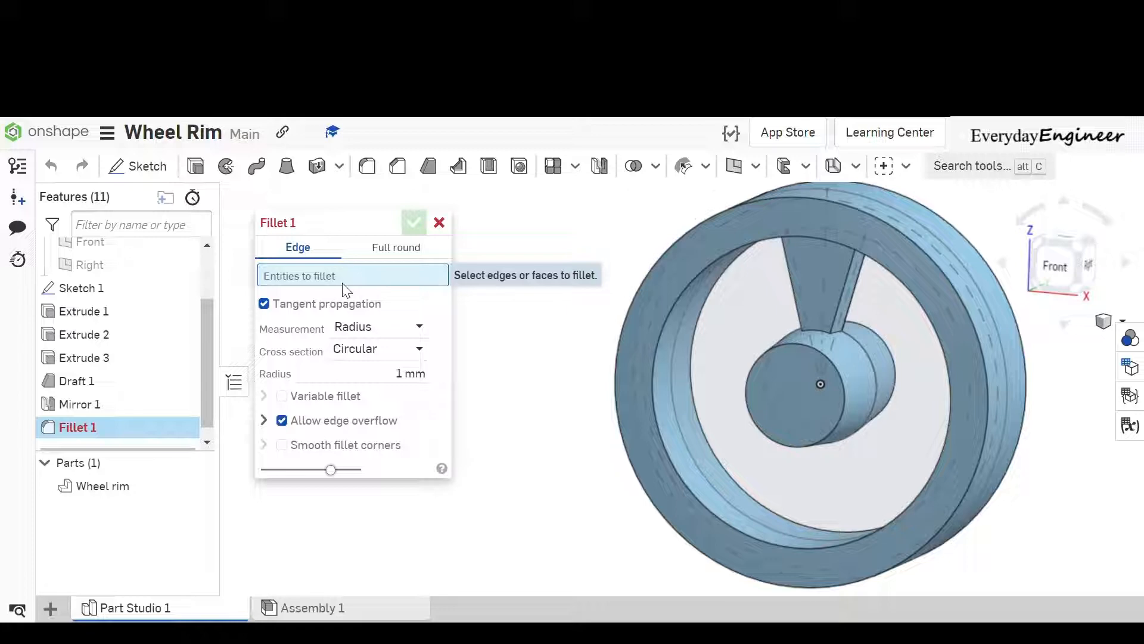
{"action": "left_click", "coordinate": [819, 291]}
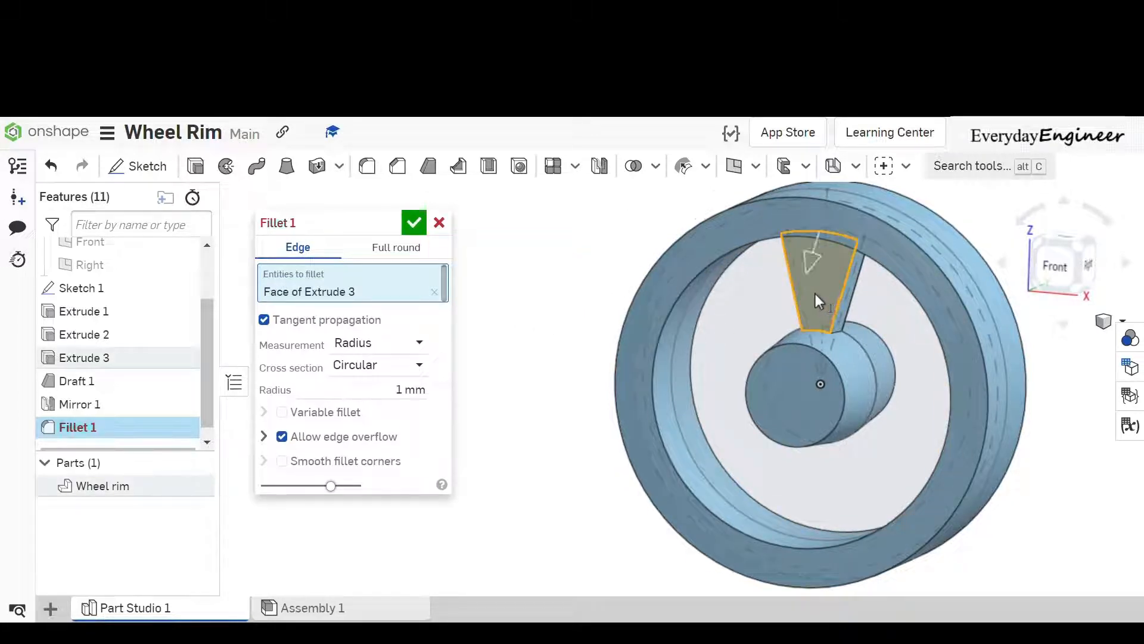
{"action": "right_click_drag", "start_coordinate": [815, 294], "coordinate": [696, 281]}
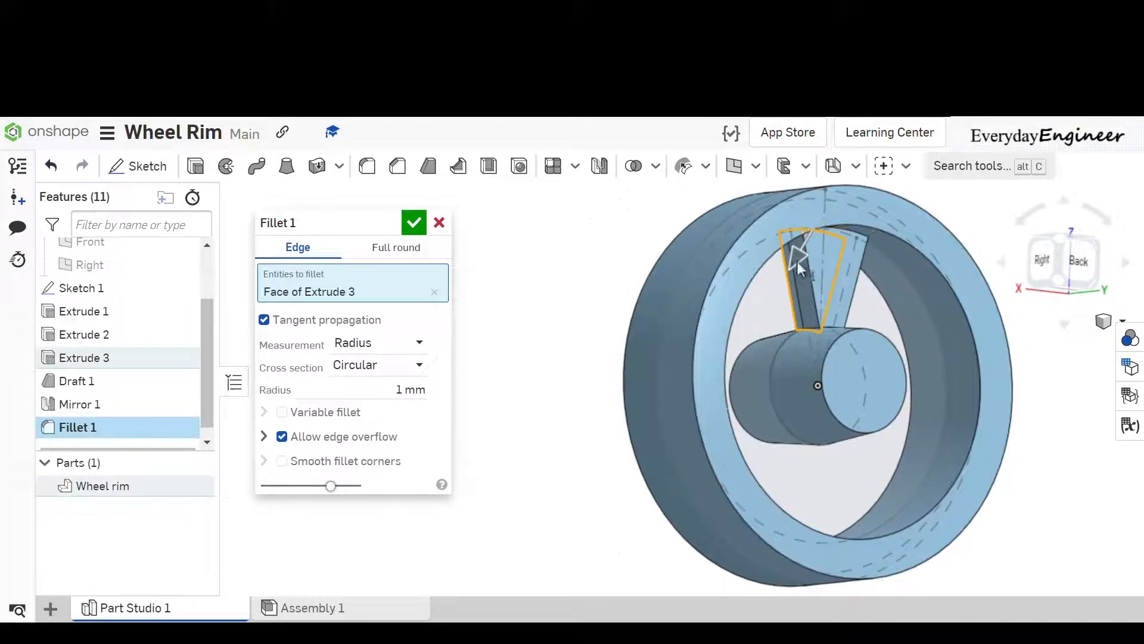
{"action": "left_click", "coordinate": [850, 251]}
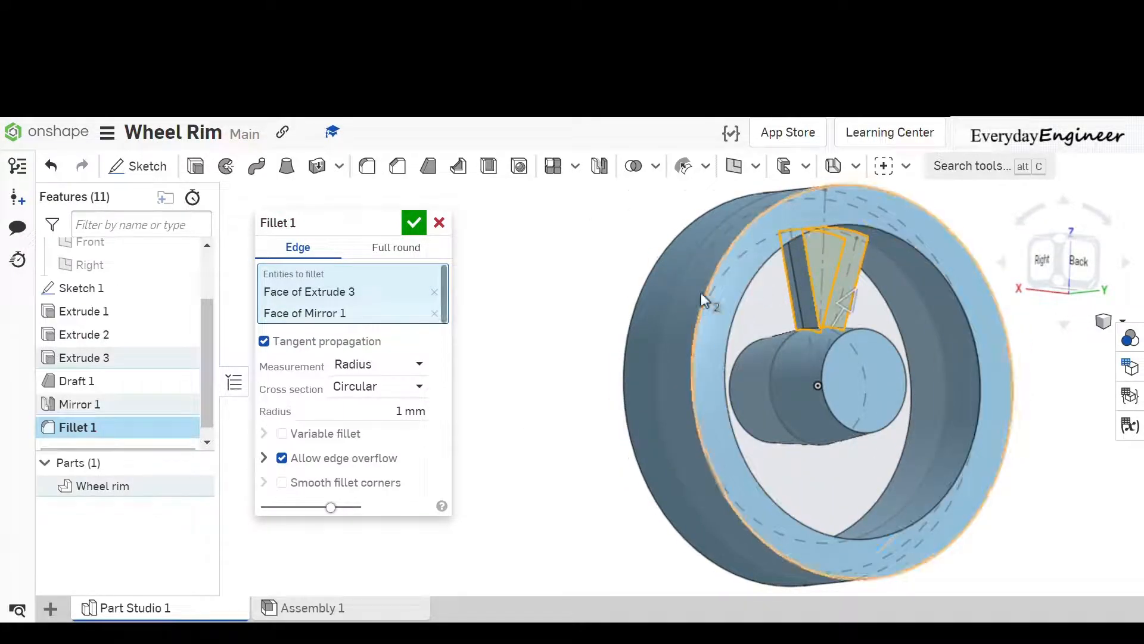
{"action": "right_click_drag", "start_coordinate": [590, 322], "coordinate": [695, 331]}
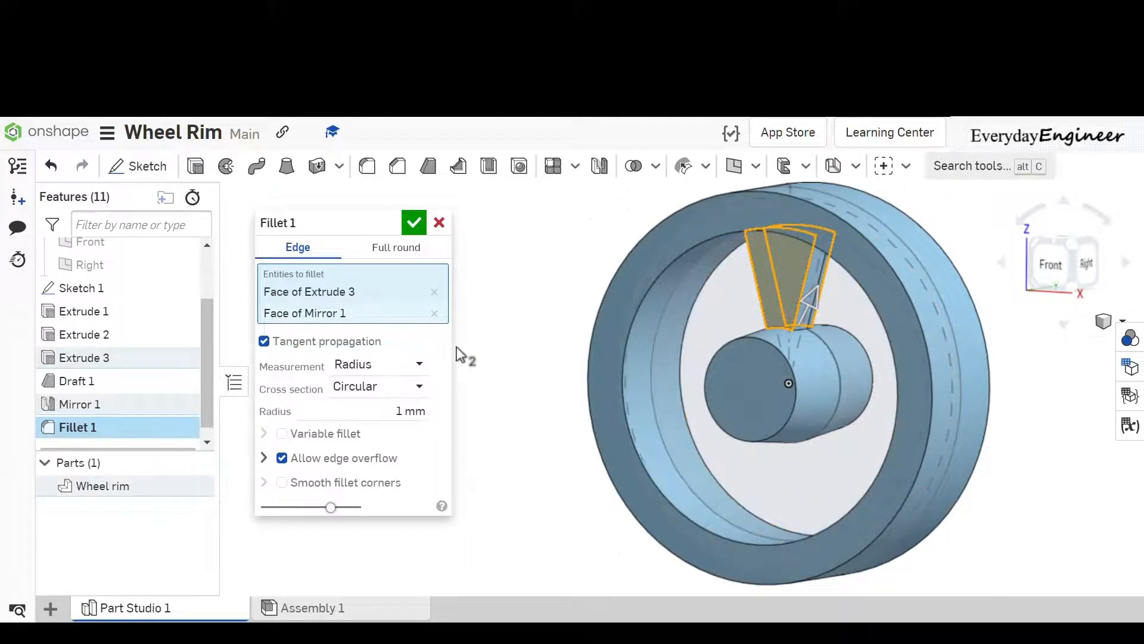
{"action": "left_click", "coordinate": [416, 411]}
{"action": "type", "text": "2"}
{"action": "key", "text": "Return"}
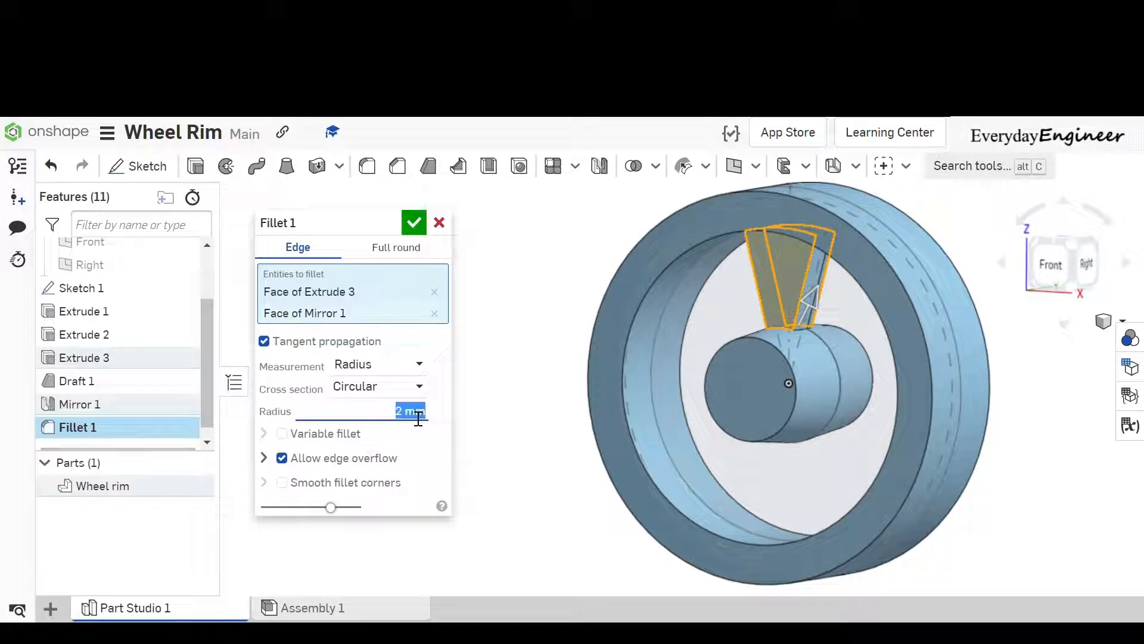
{"action": "left_click", "coordinate": [415, 223]}
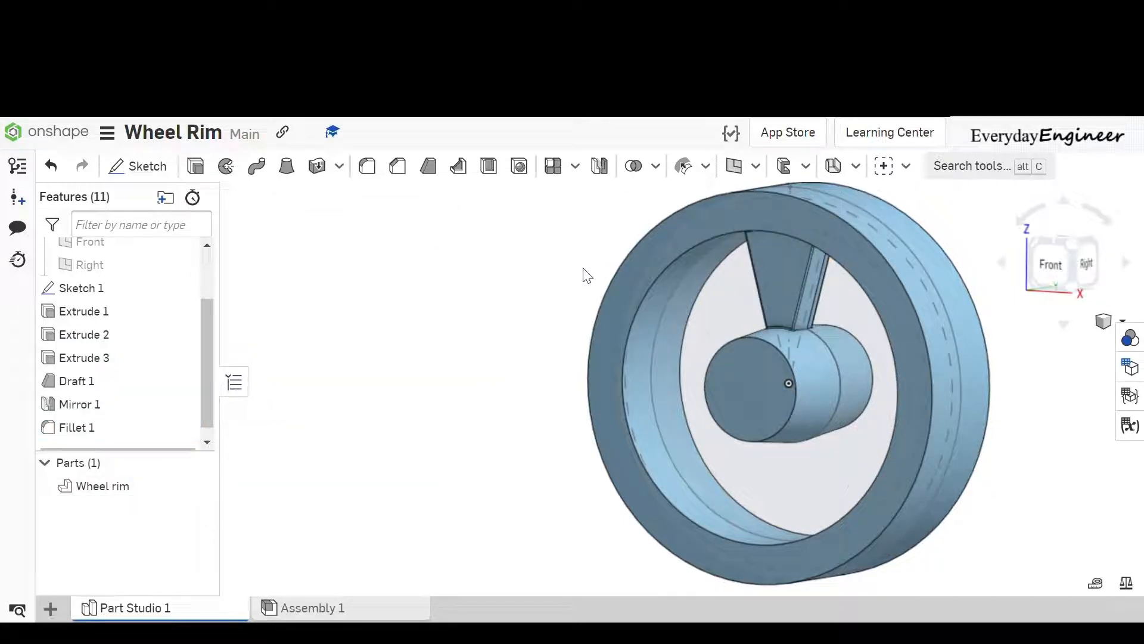
Set up a circular feature pattern of Extrude 3, Draft 1, Mirror 1 and Fillet 1.
{"action": "right_click_drag", "start_coordinate": [642, 344], "coordinate": [528, 313]}
{"action": "scroll", "coordinate": [529, 288], "scroll_direction": "down", "scroll_amount": 2}
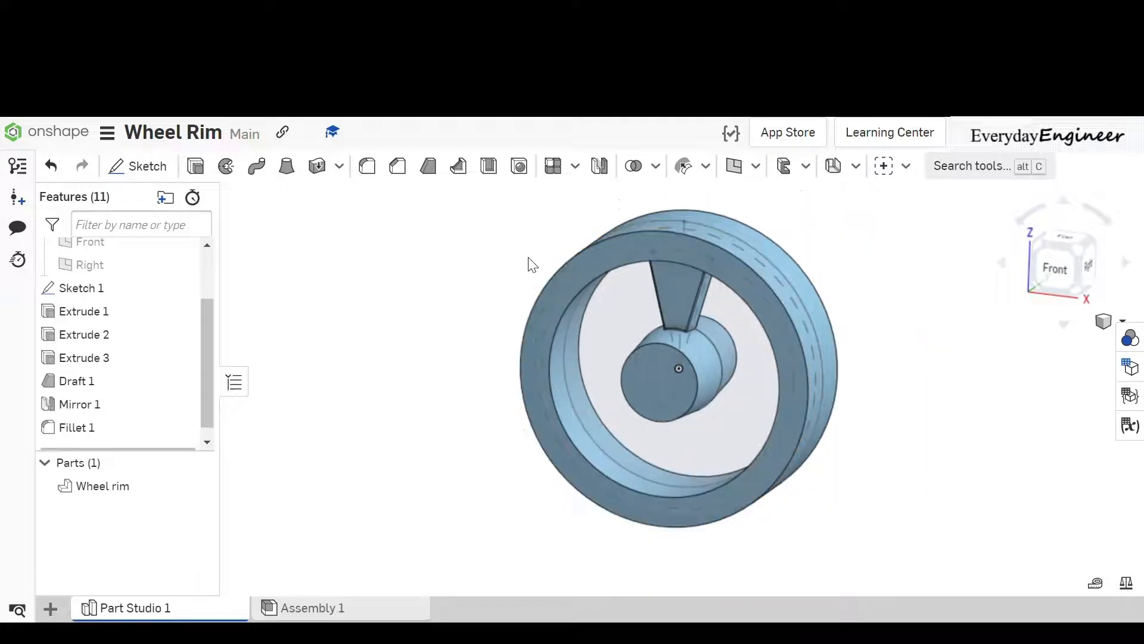
{"action": "left_click", "coordinate": [656, 167]}
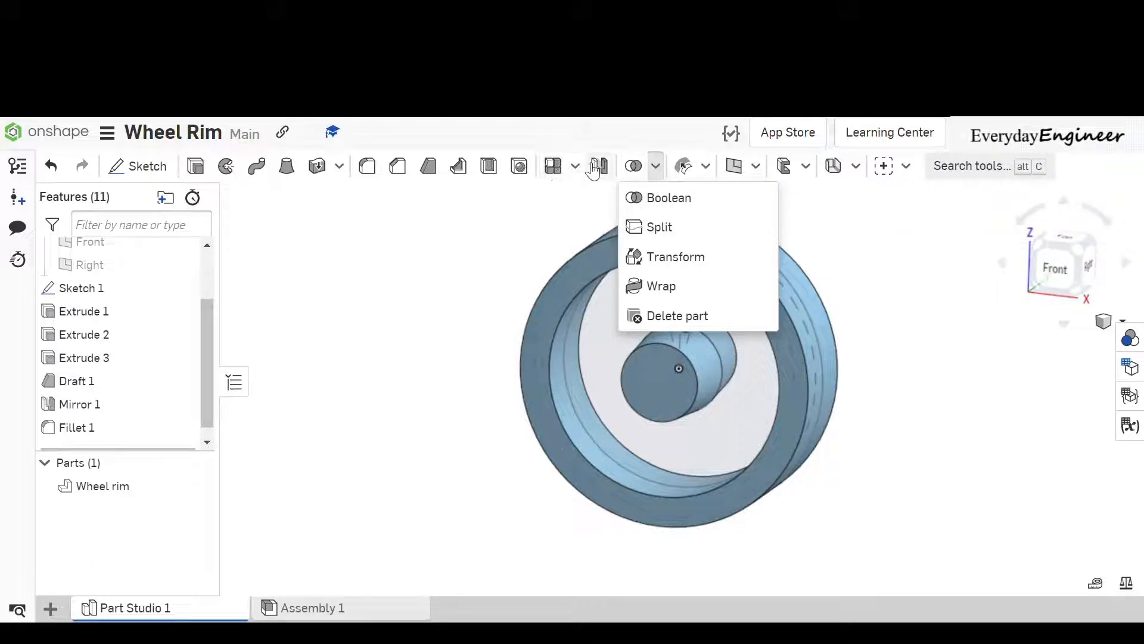
{"action": "left_click", "coordinate": [576, 166]}
{"action": "left_click", "coordinate": [575, 166]}
{"action": "left_click", "coordinate": [594, 230]}
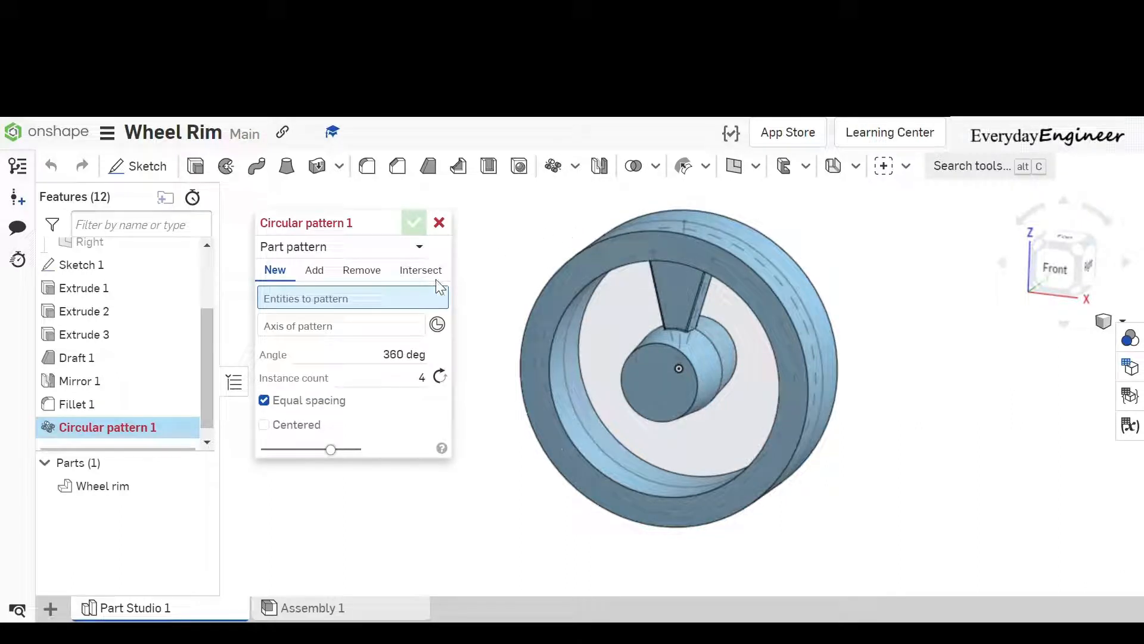
{"action": "left_click", "coordinate": [366, 251]}
{"action": "left_click", "coordinate": [331, 301]}
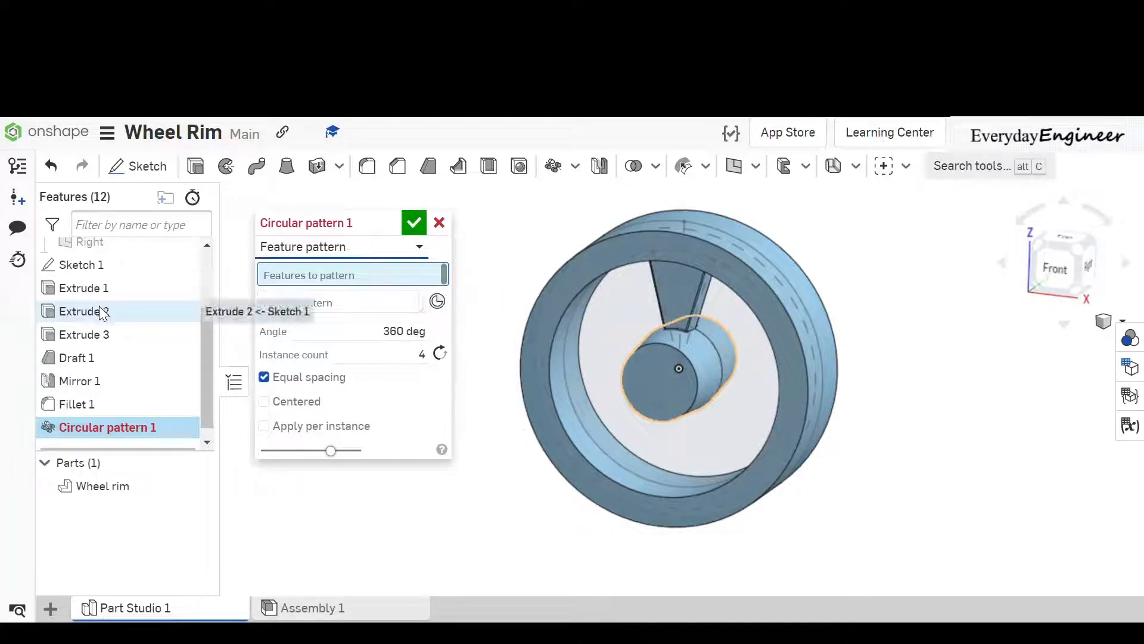
{"action": "left_click", "coordinate": [110, 336]}
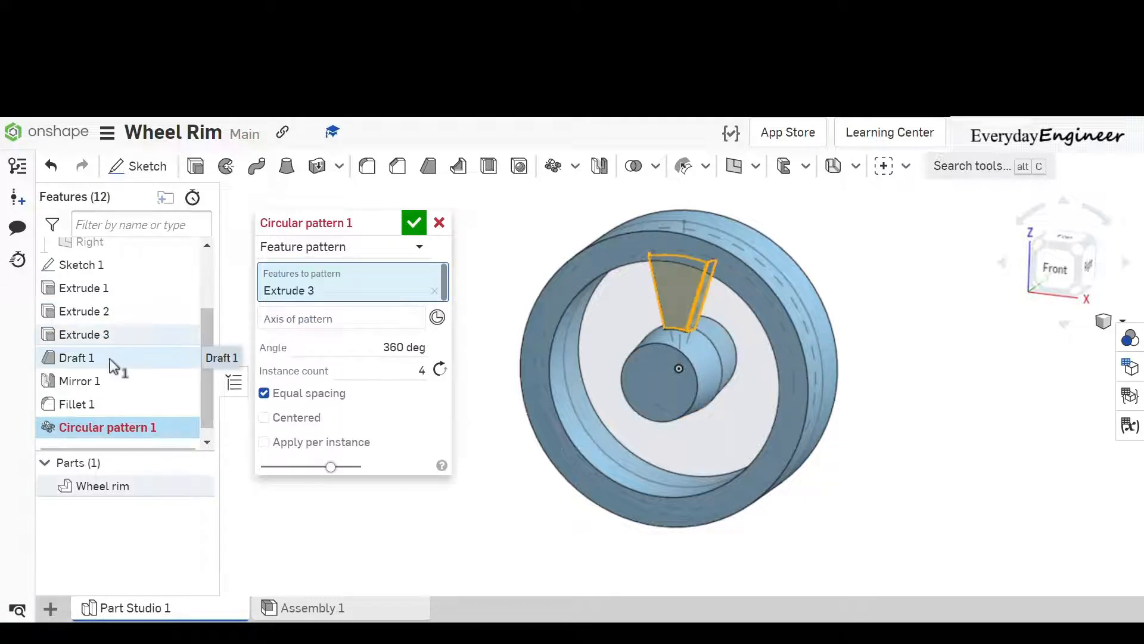
{"action": "left_click", "coordinate": [109, 359]}
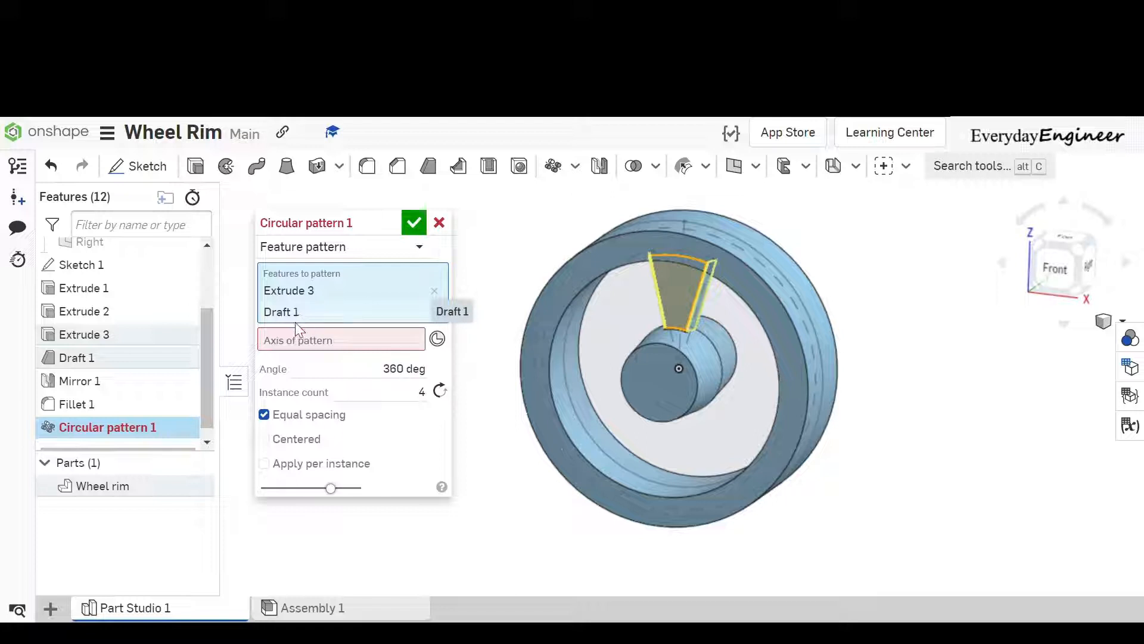
{"action": "left_click", "coordinate": [105, 381]}
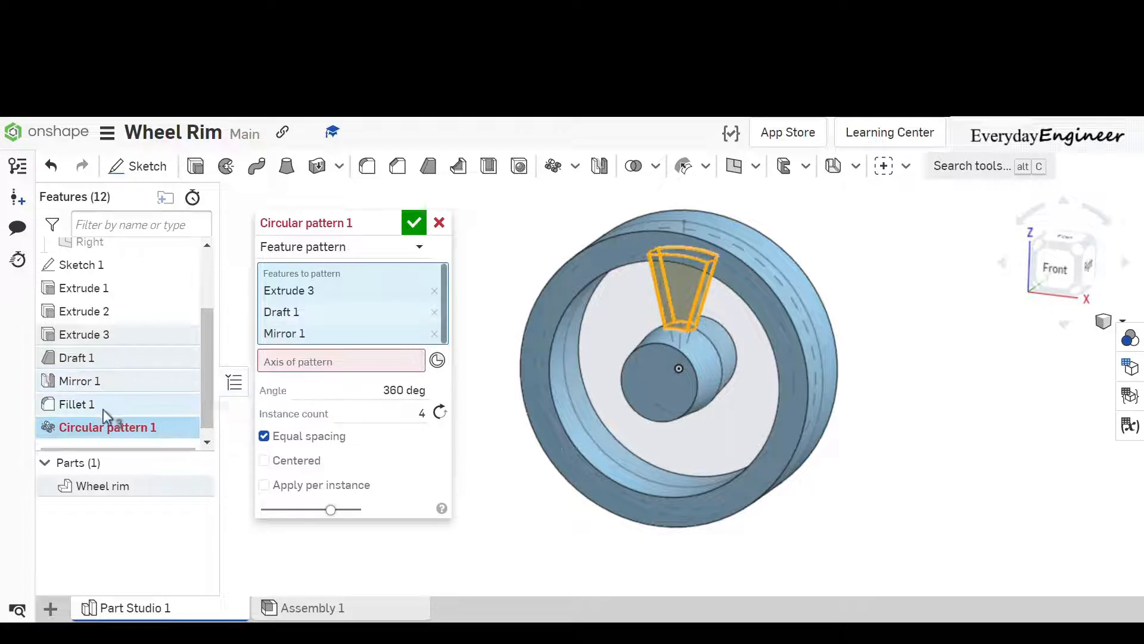
{"action": "left_click", "coordinate": [103, 407]}
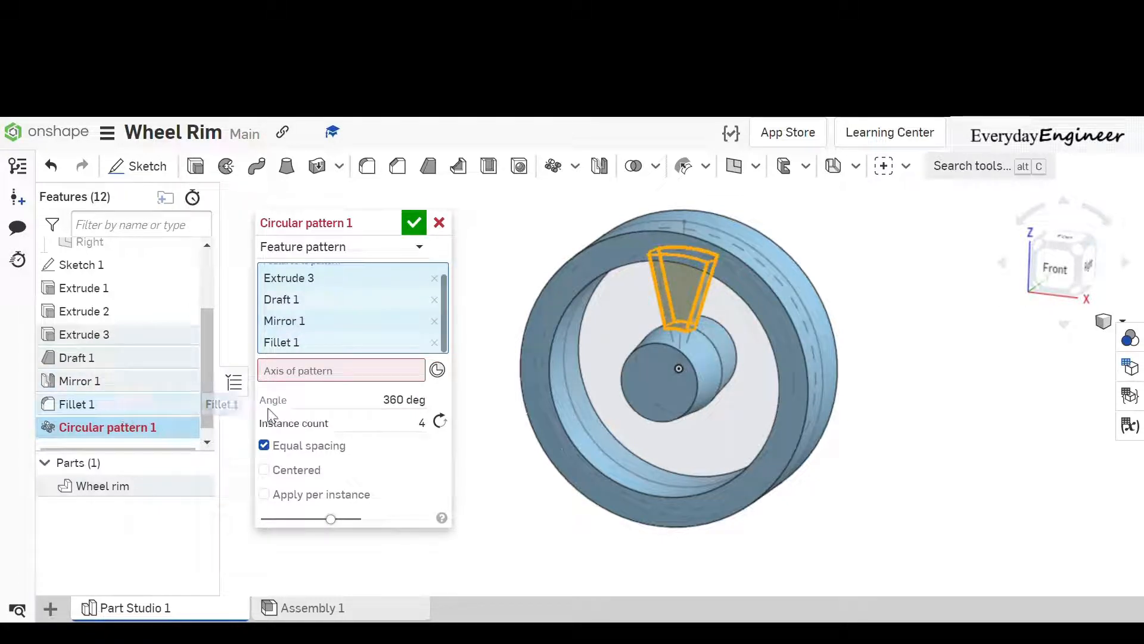
Use the circular edge of the hub's front face as the pattern axis, set 5 instances and complete the circular pattern.
{"action": "left_click", "coordinate": [352, 373]}
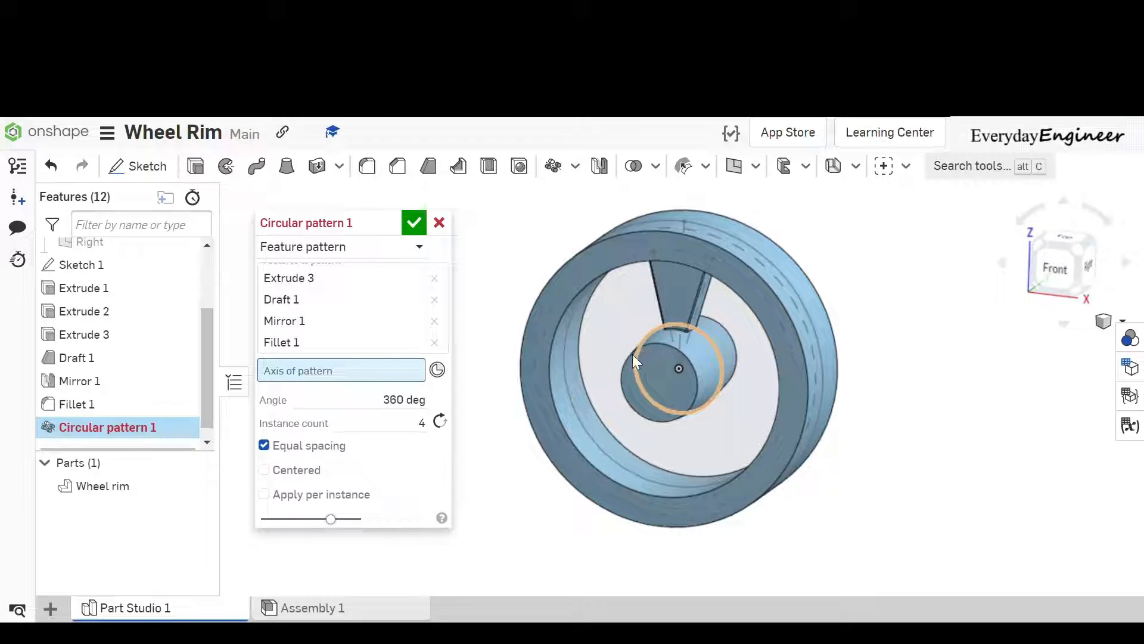
{"action": "left_click", "coordinate": [622, 367]}
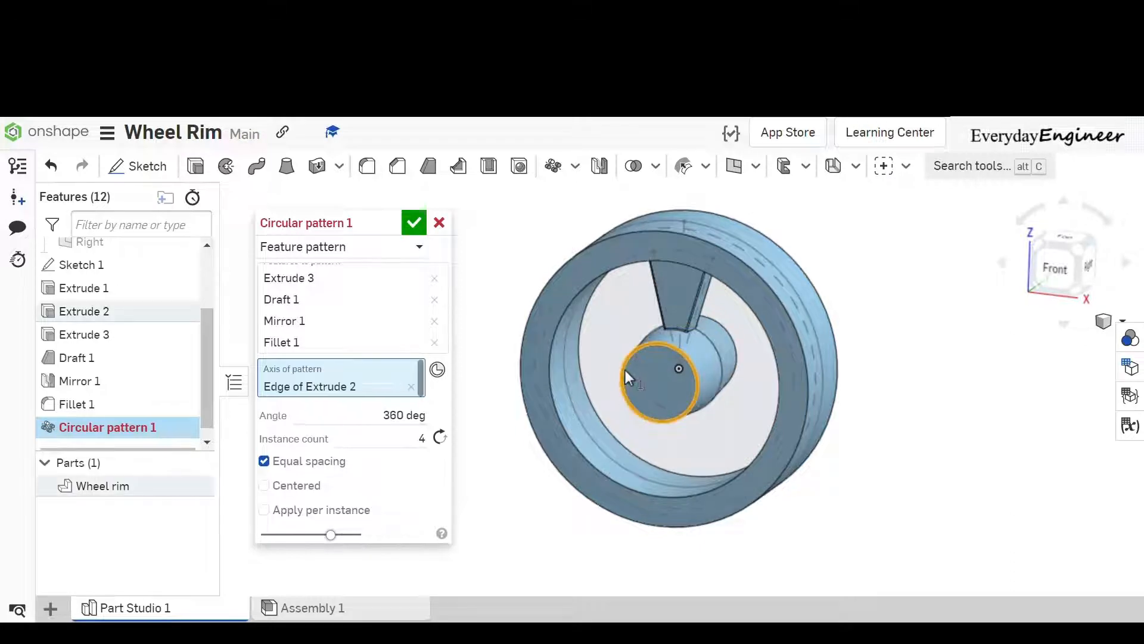
{"action": "left_click", "coordinate": [423, 439]}
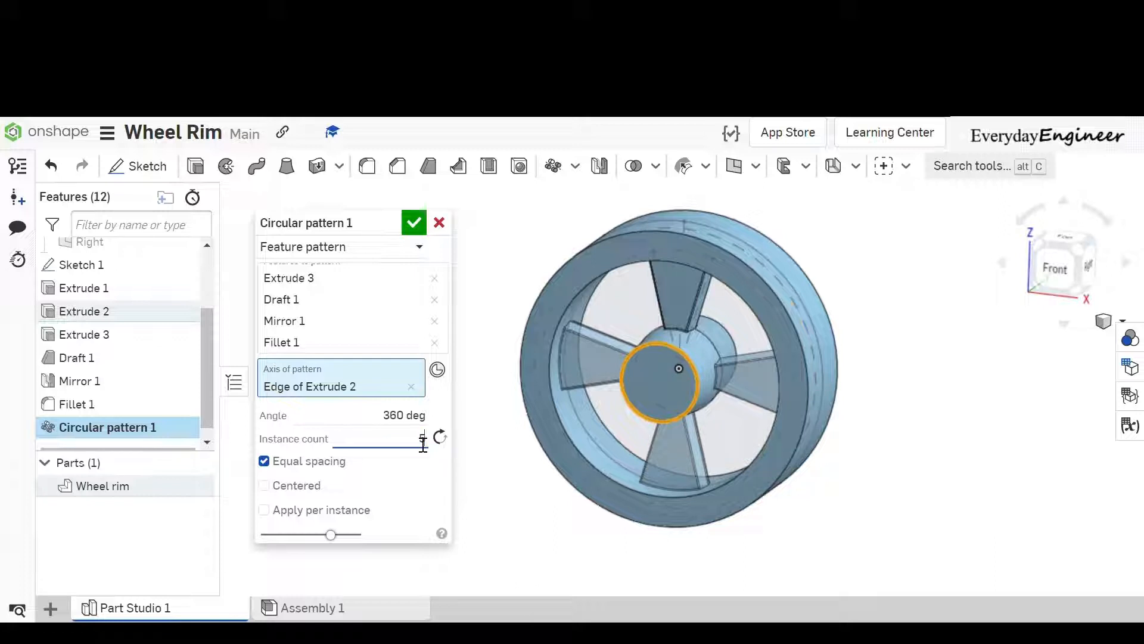
{"action": "type", "text": "5"}
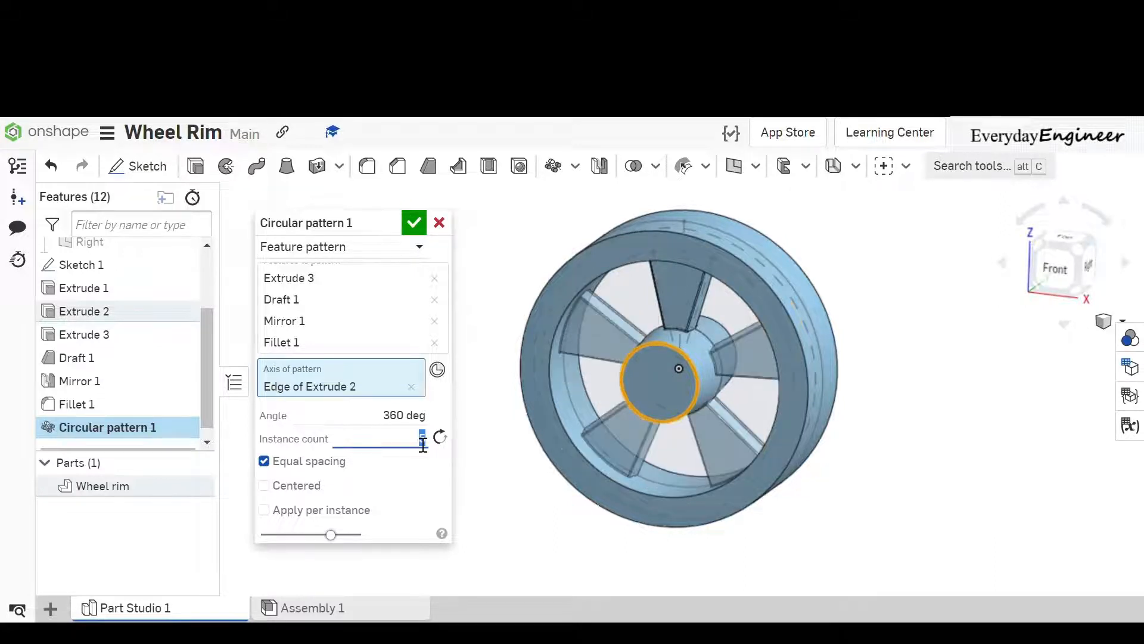
{"action": "left_click", "coordinate": [414, 223]}
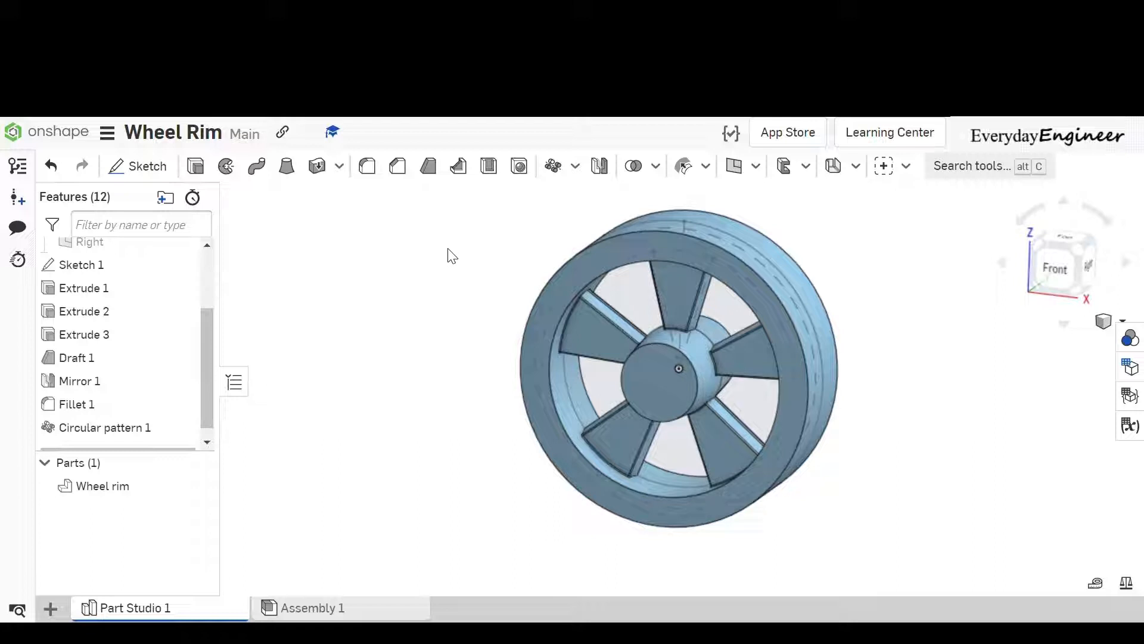
Start a sketch on the hub's front face, view it from the front and hide Sketch 1.
{"action": "left_click", "coordinate": [139, 166]}
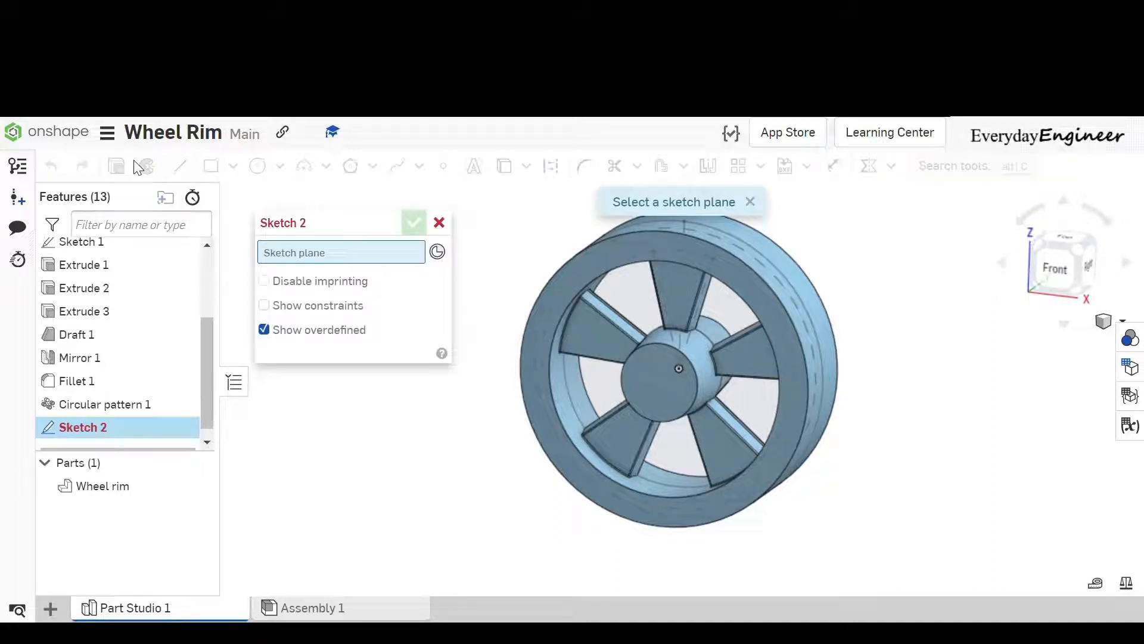
{"action": "left_click", "coordinate": [648, 389]}
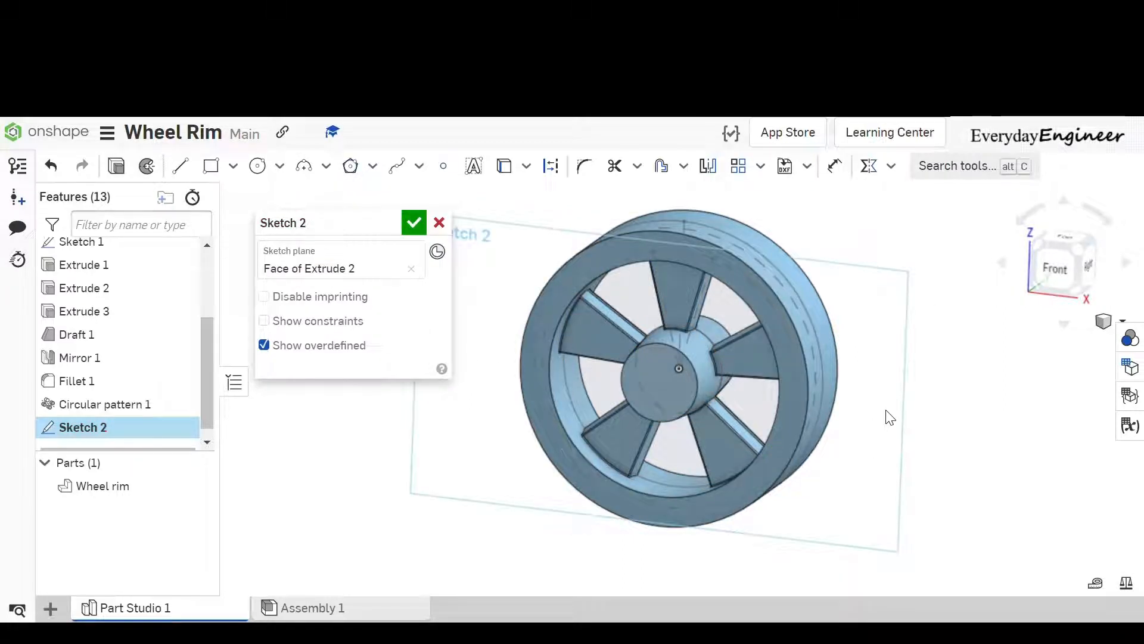
{"action": "left_click", "coordinate": [1050, 269]}
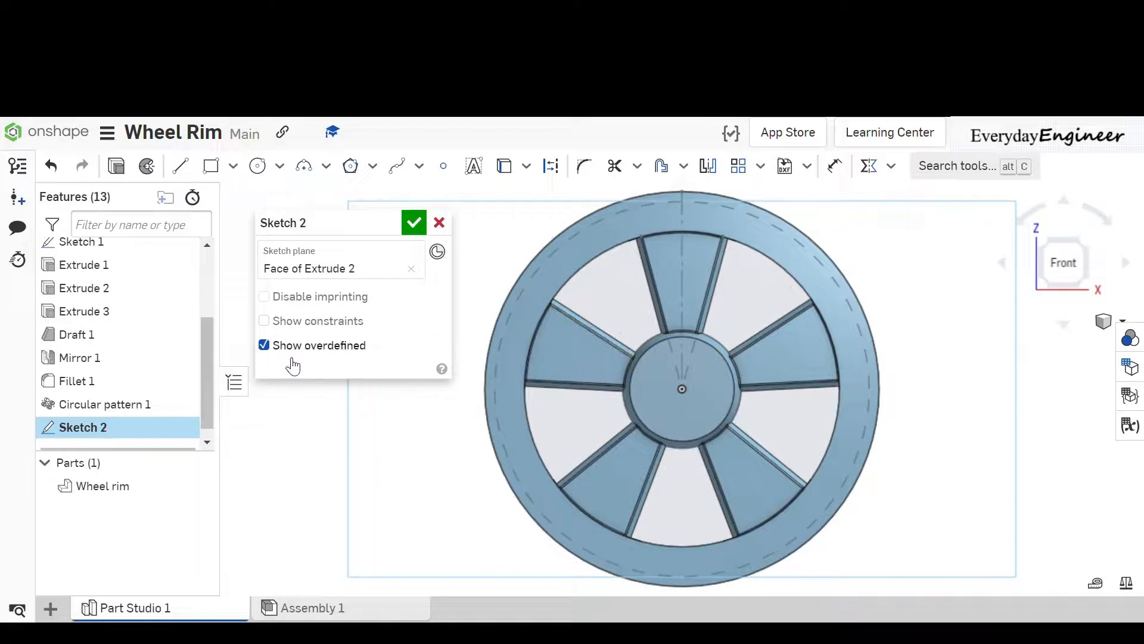
{"action": "scroll", "coordinate": [149, 289], "scroll_direction": "up", "scroll_amount": 3}
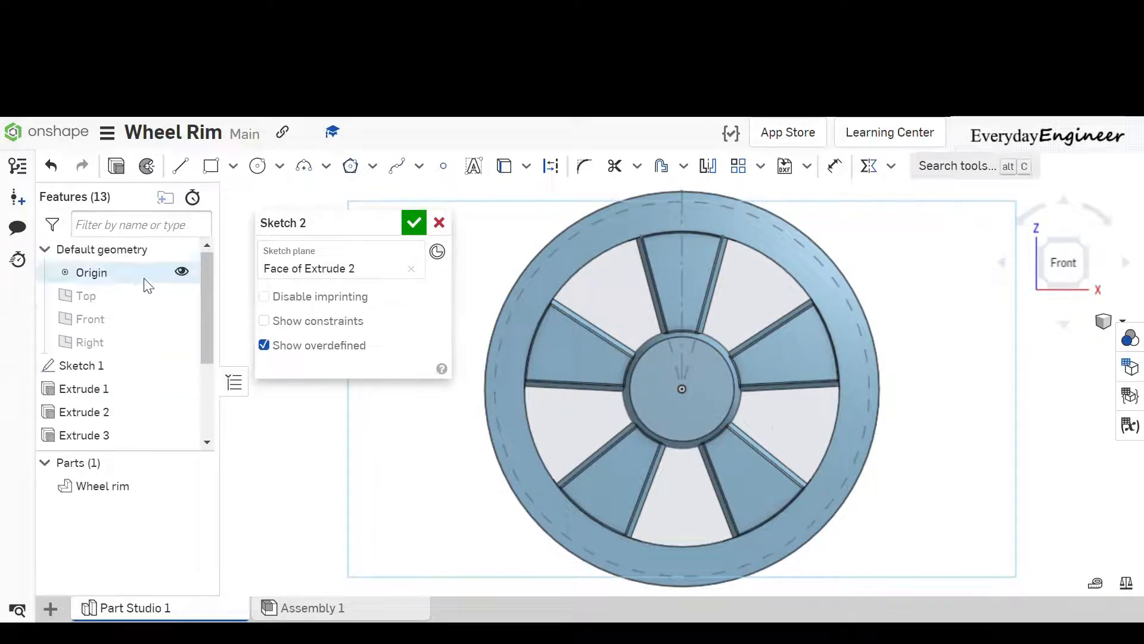
{"action": "left_click", "coordinate": [181, 365]}
{"action": "left_click_drag", "start_coordinate": [209, 331], "coordinate": [206, 423]}
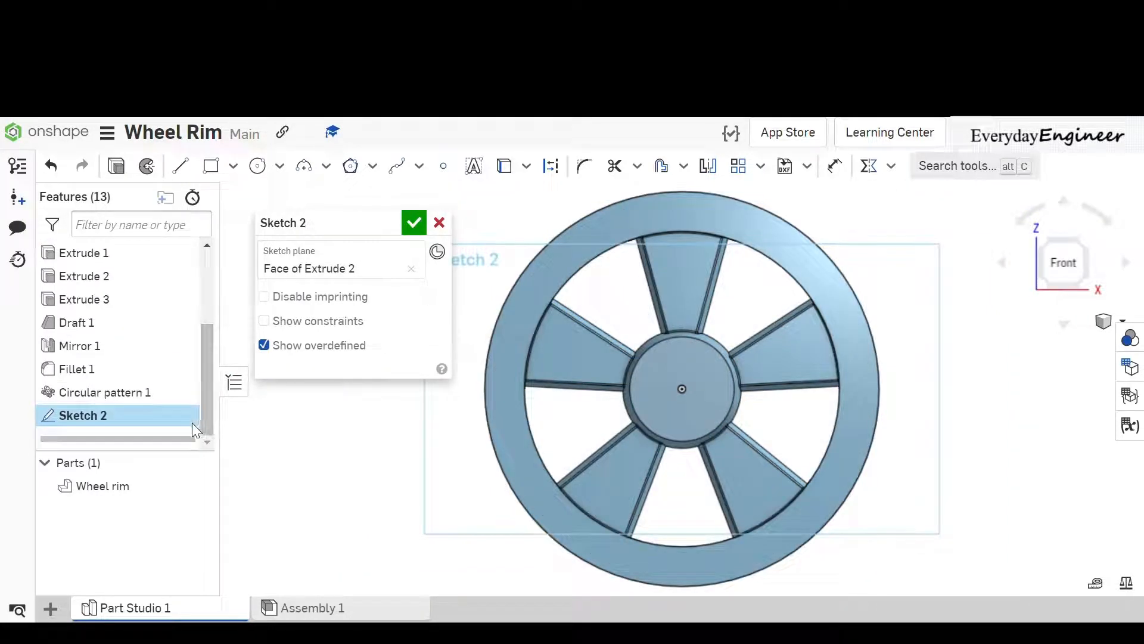
Sketch concentric circles about 71 mm and 40 mm in diameter at the hub centre and a vertical line from the centre to the outer circle.
{"action": "left_click", "coordinate": [271, 176]}
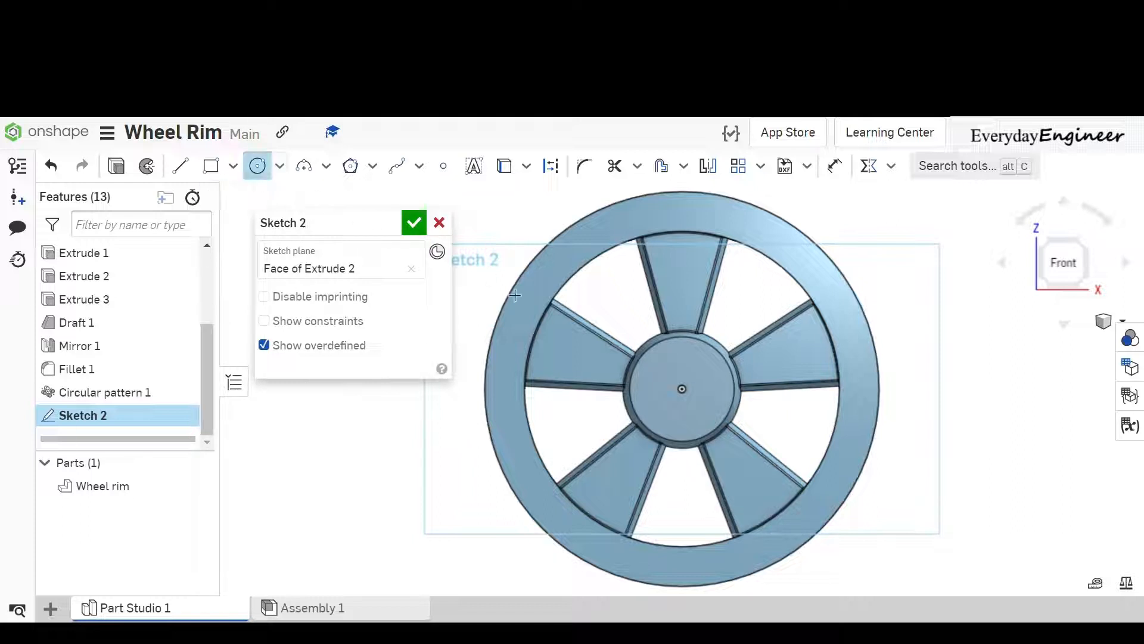
{"action": "left_click", "coordinate": [702, 371]}
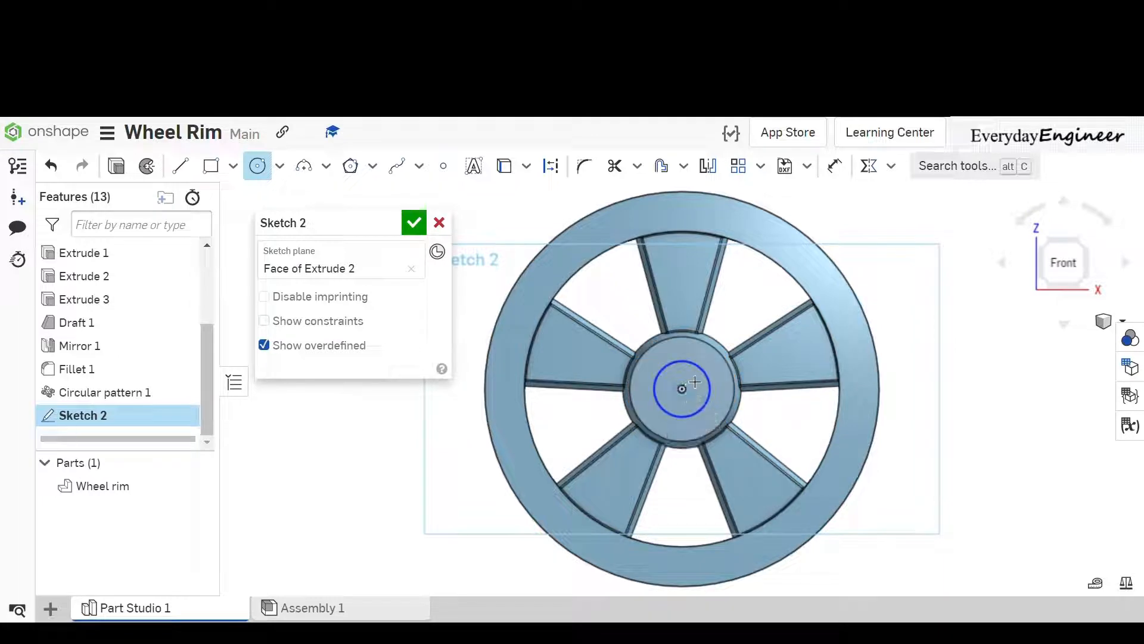
{"action": "left_click", "coordinate": [695, 381]}
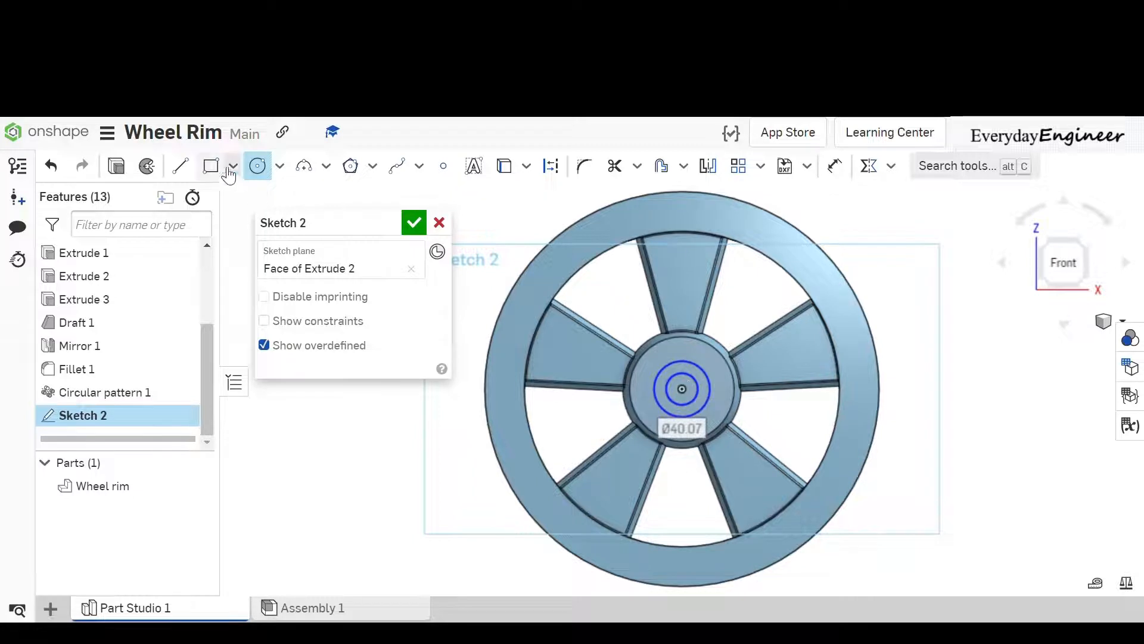
{"action": "left_click", "coordinate": [182, 166]}
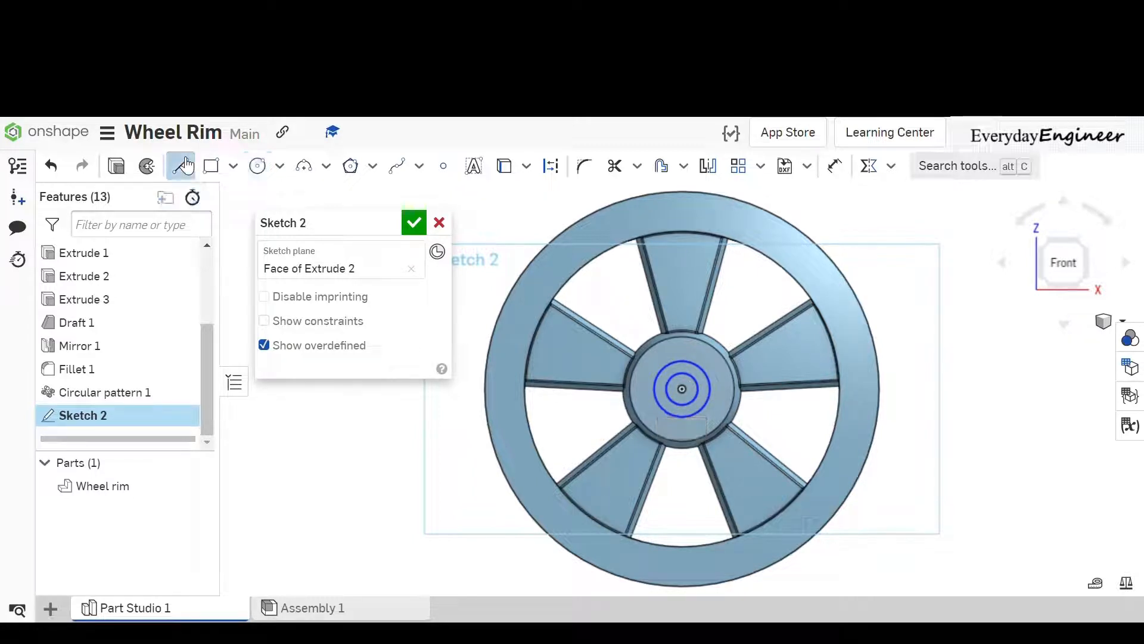
{"action": "left_click", "coordinate": [689, 394]}
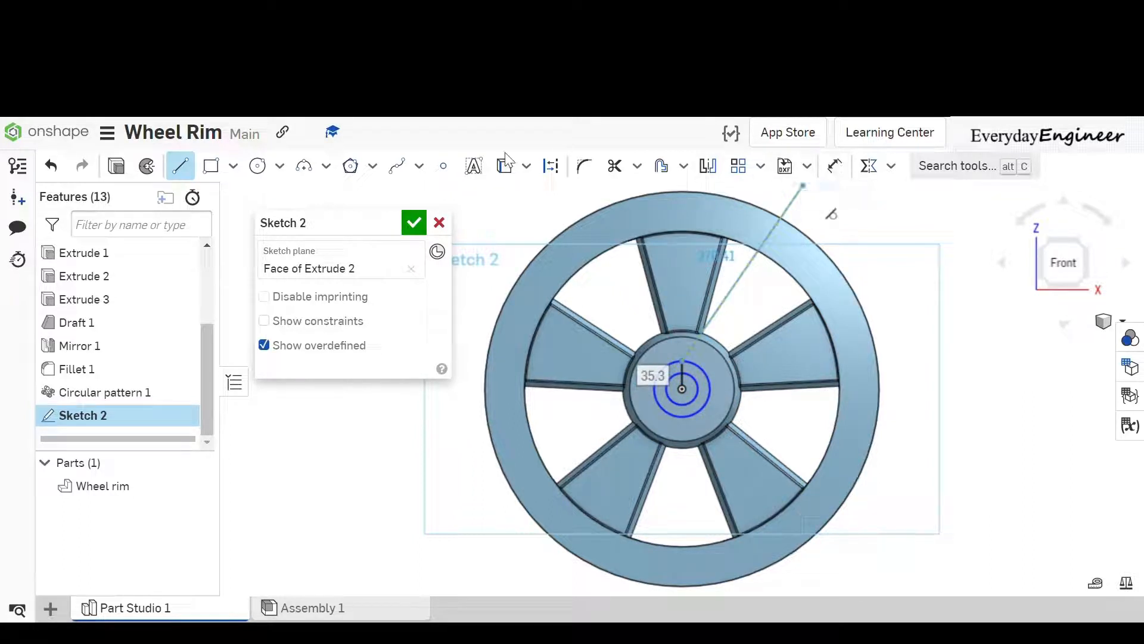
End the line chain and convert the outer circle and the vertical line to construction geometry.
{"action": "left_click", "coordinate": [552, 166]}
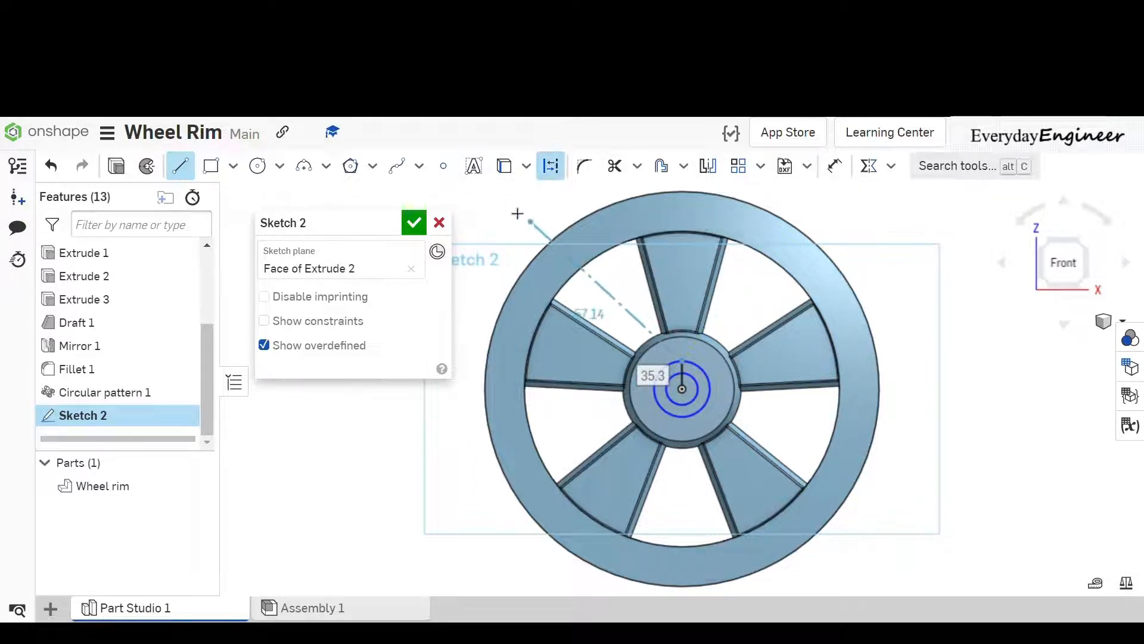
{"action": "left_click", "coordinate": [179, 168]}
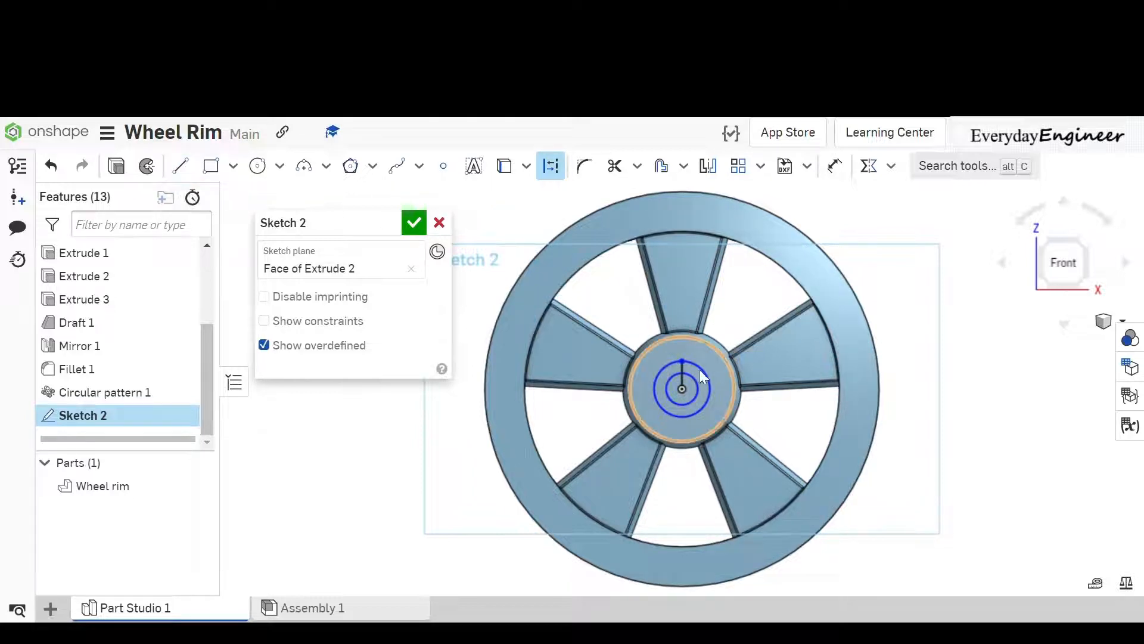
{"action": "left_click", "coordinate": [671, 364]}
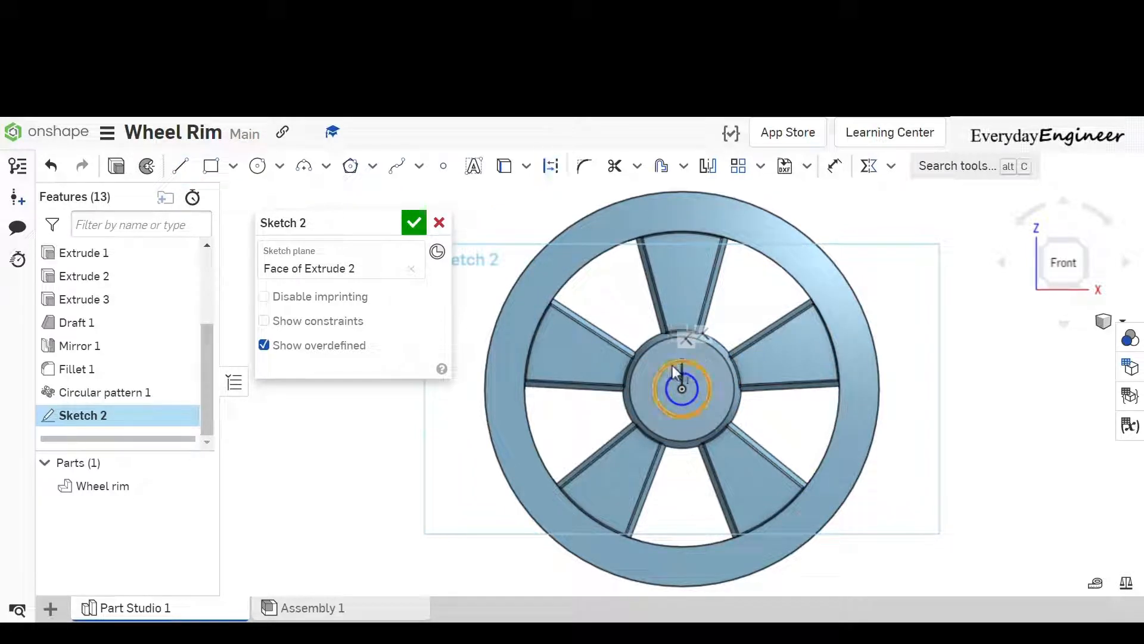
{"action": "left_click", "coordinate": [684, 373]}
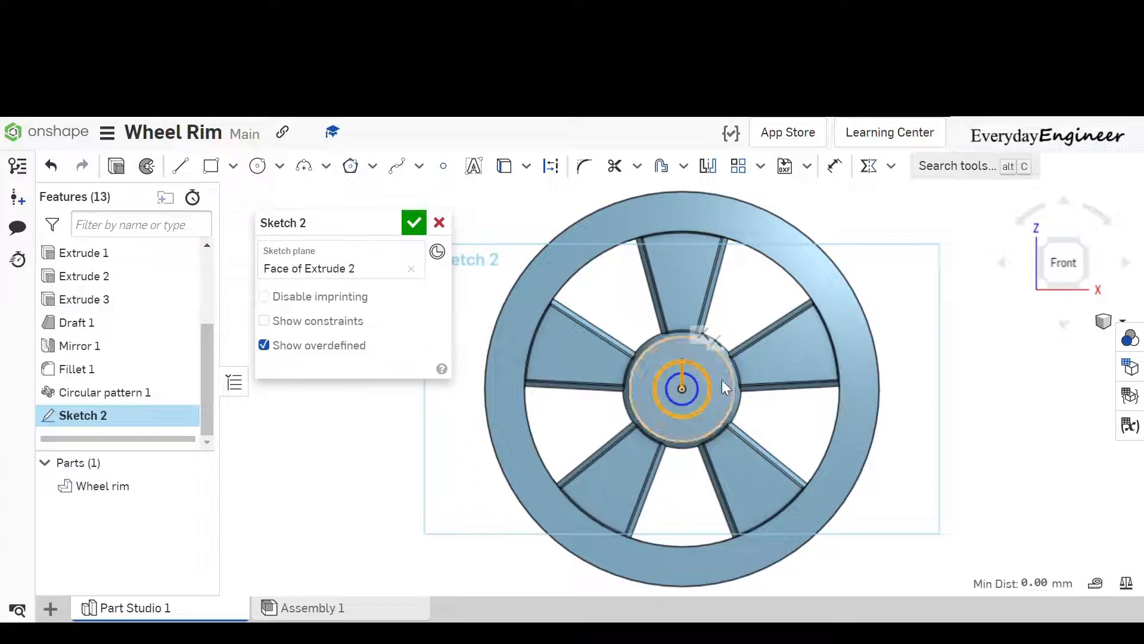
{"action": "left_click", "coordinate": [553, 169]}
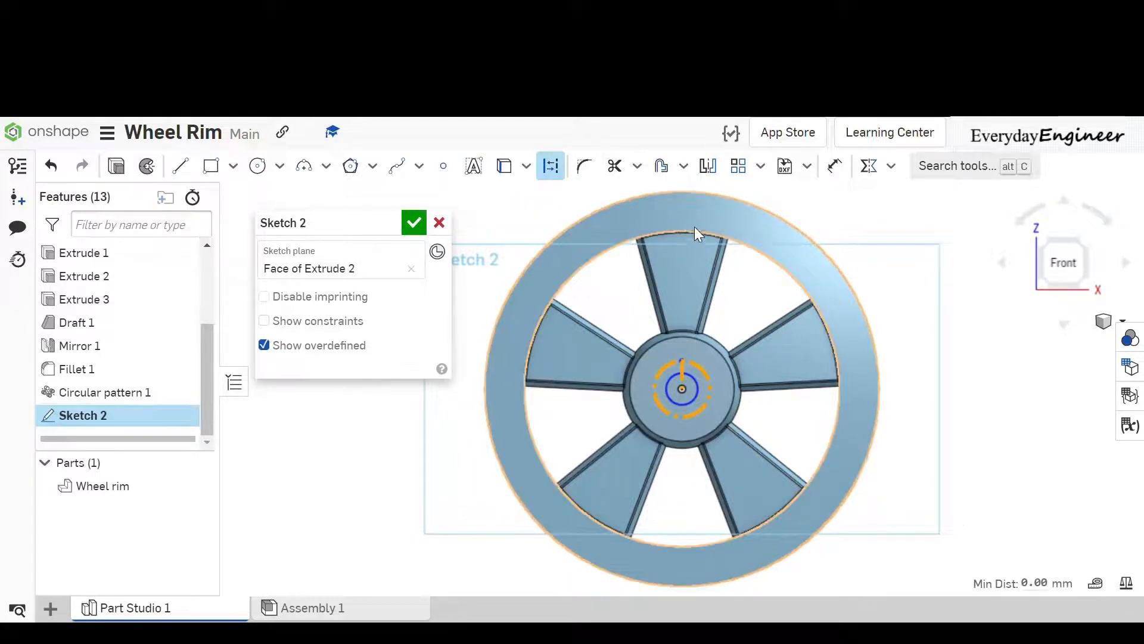
Dimension the outer construction circle's diameter to 90 mm.
{"action": "left_click", "coordinate": [834, 167]}
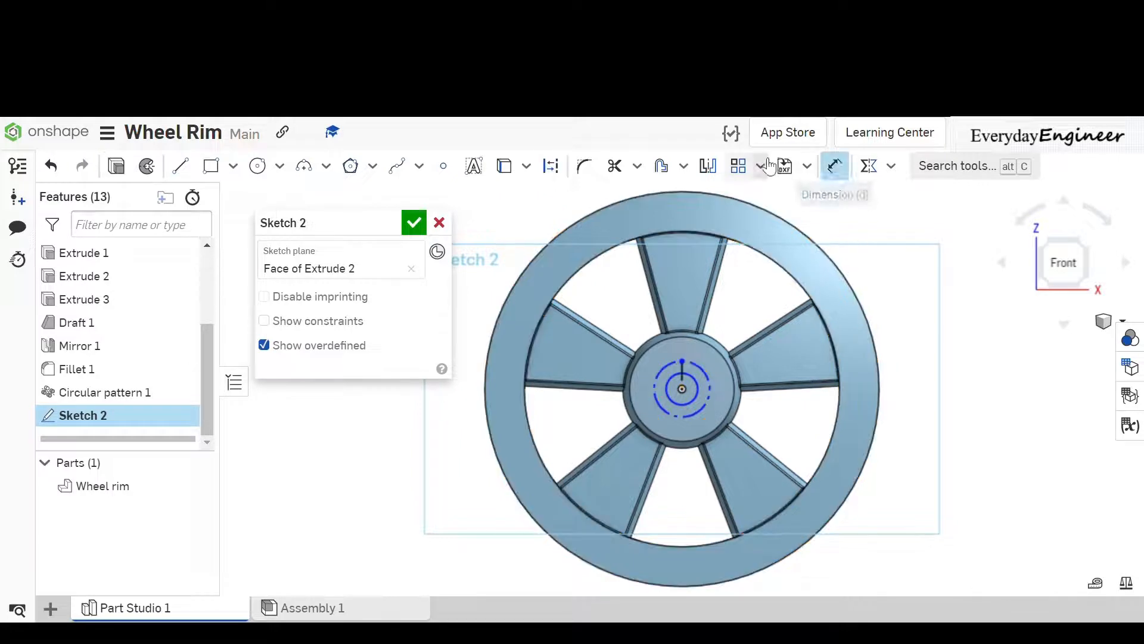
{"action": "left_click", "coordinate": [707, 379]}
{"action": "left_click", "coordinate": [752, 322]}
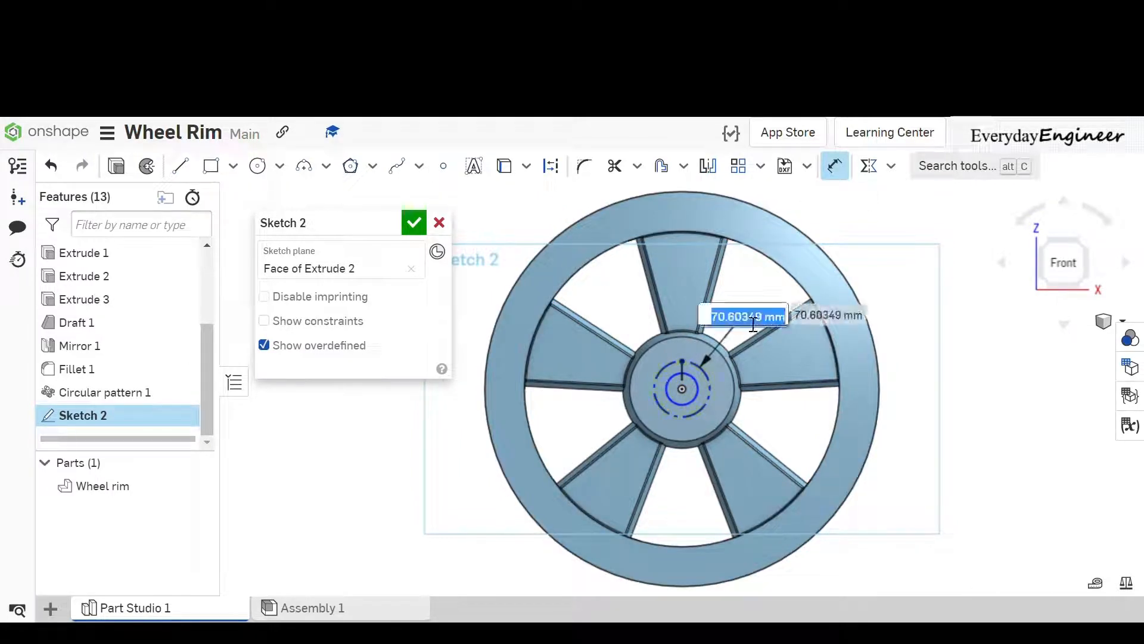
{"action": "left_click", "coordinate": [708, 398]}
{"action": "type", "text": "90"}
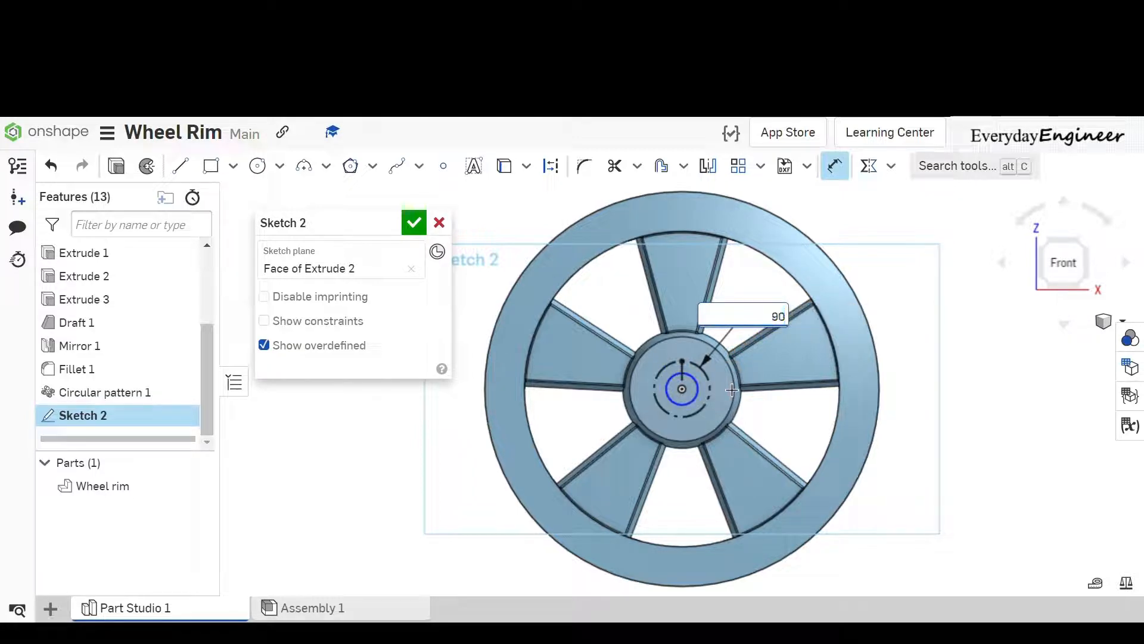
{"action": "key", "text": "Return"}
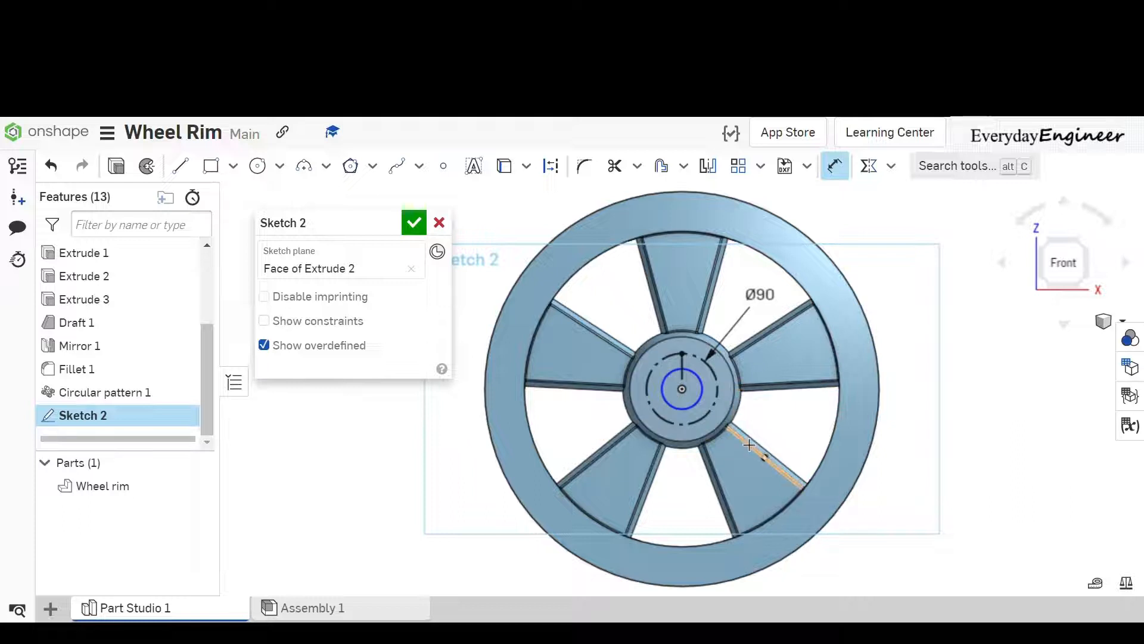
Dimension the inner circle's diameter to 35 mm.
{"action": "left_click", "coordinate": [702, 381]}
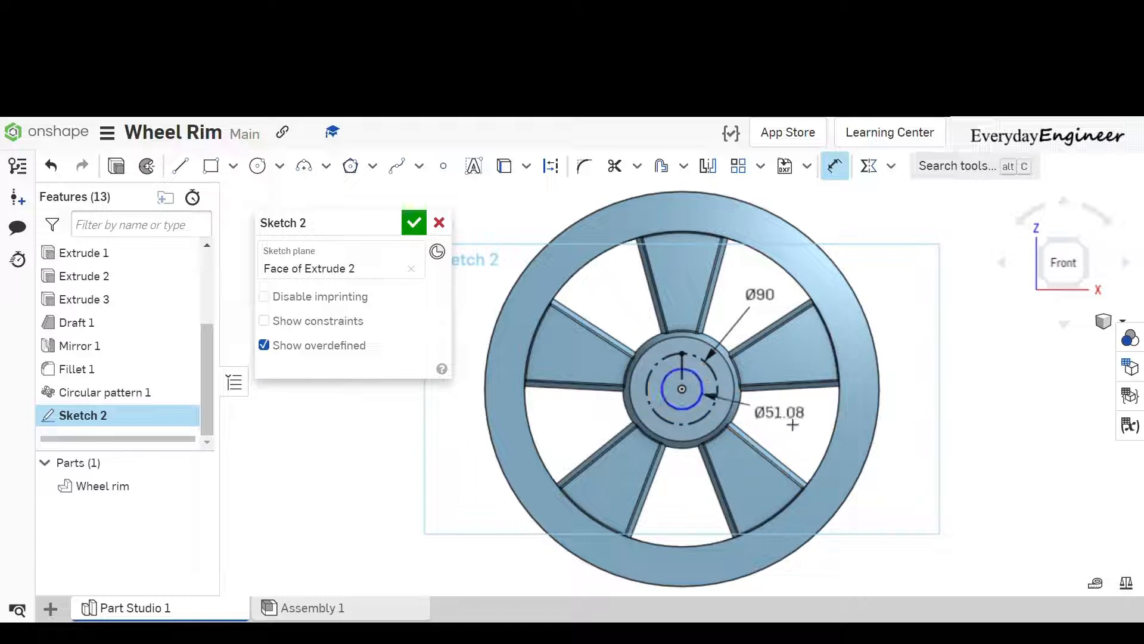
{"action": "left_click", "coordinate": [793, 426]}
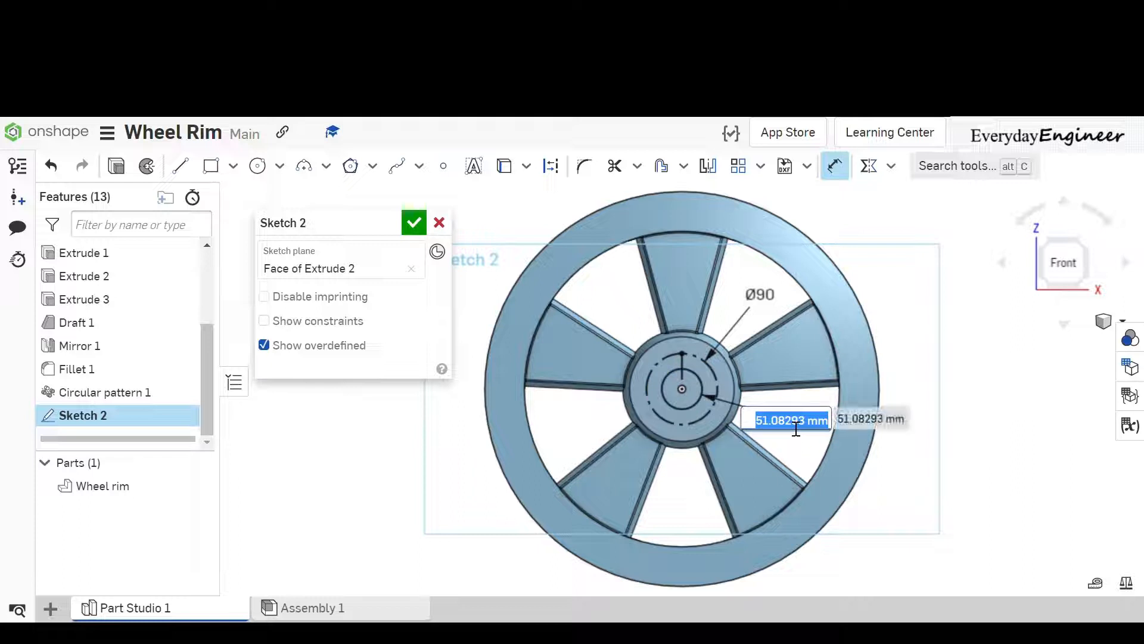
{"action": "type", "text": "35"}
{"action": "key", "text": "Return"}
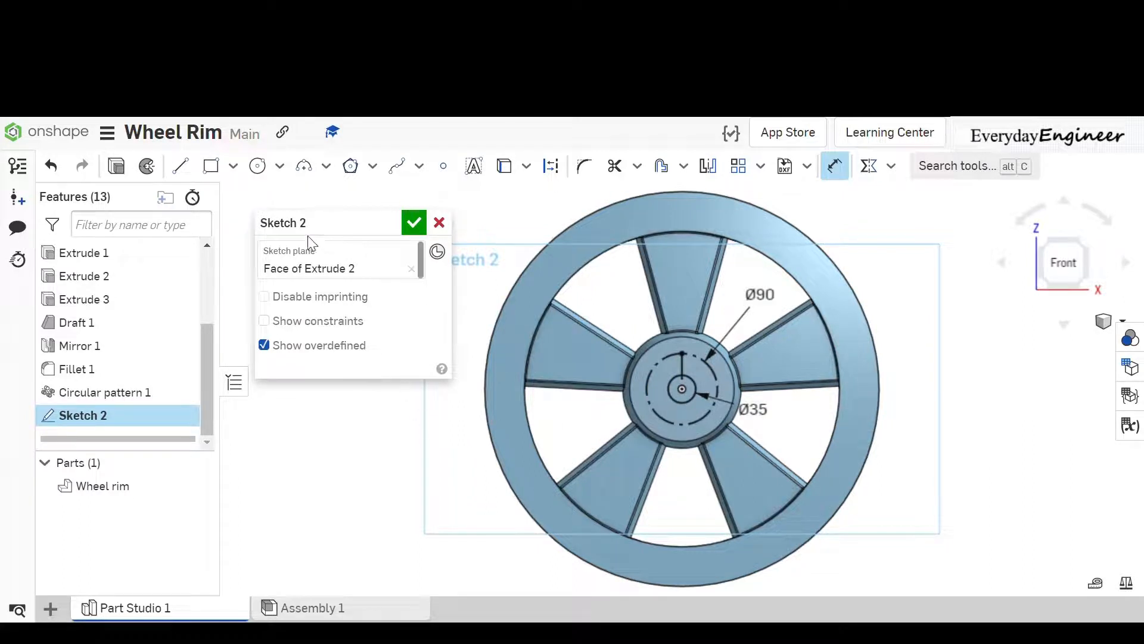
Rename the hub-face sketch as "Bolt circle" and finish it.
{"action": "left_click", "coordinate": [388, 223]}
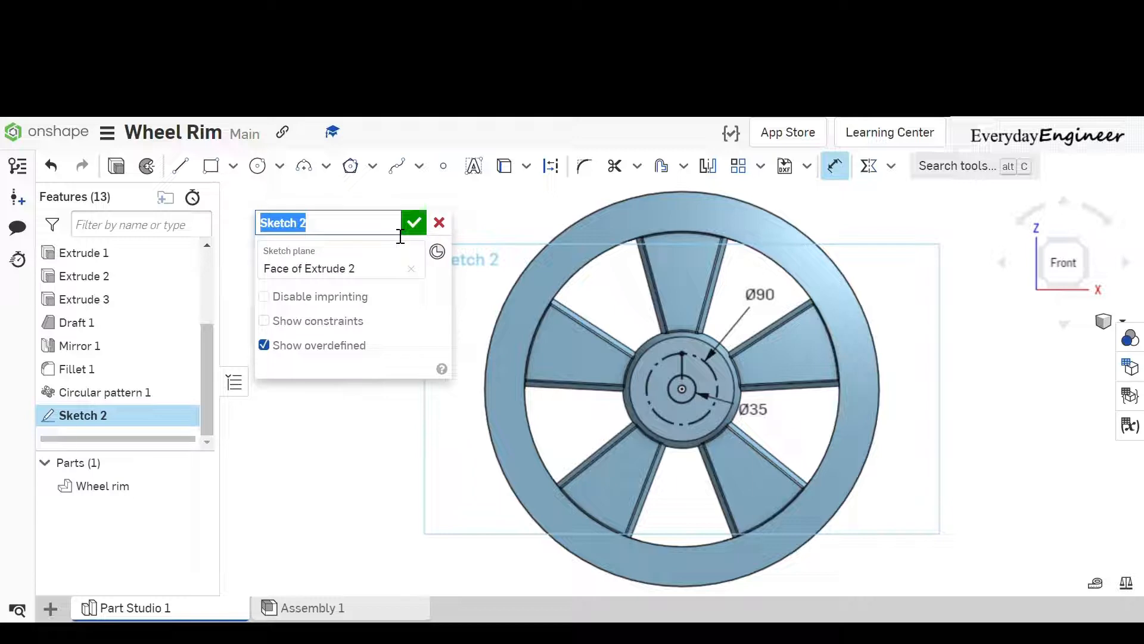
{"action": "type", "text": "Bolt circle"}
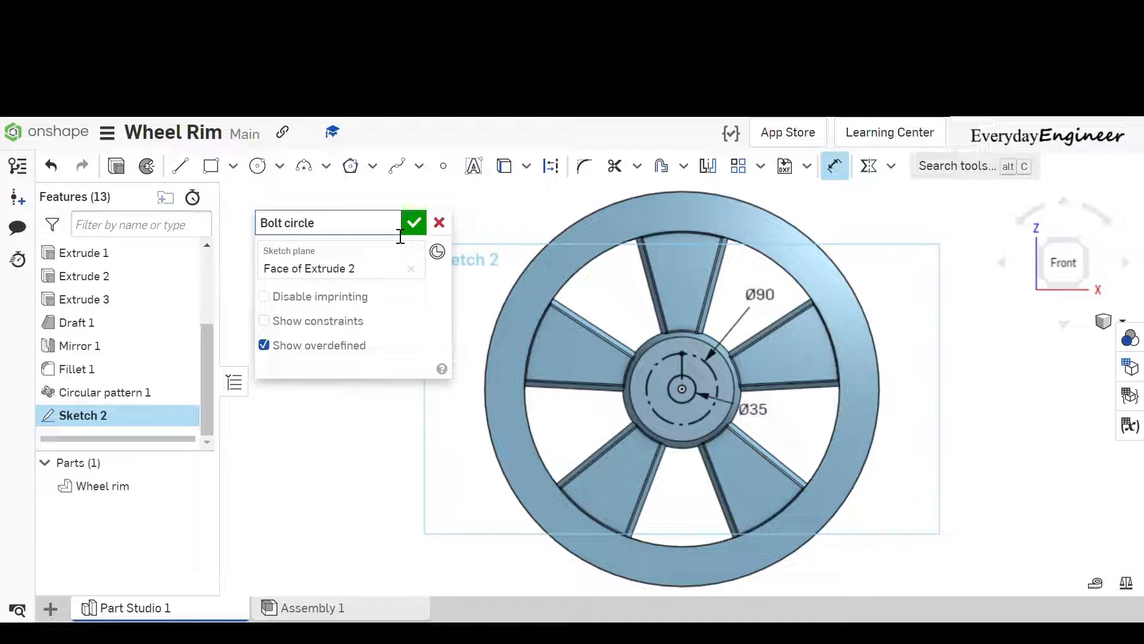
{"action": "key", "text": "Return"}
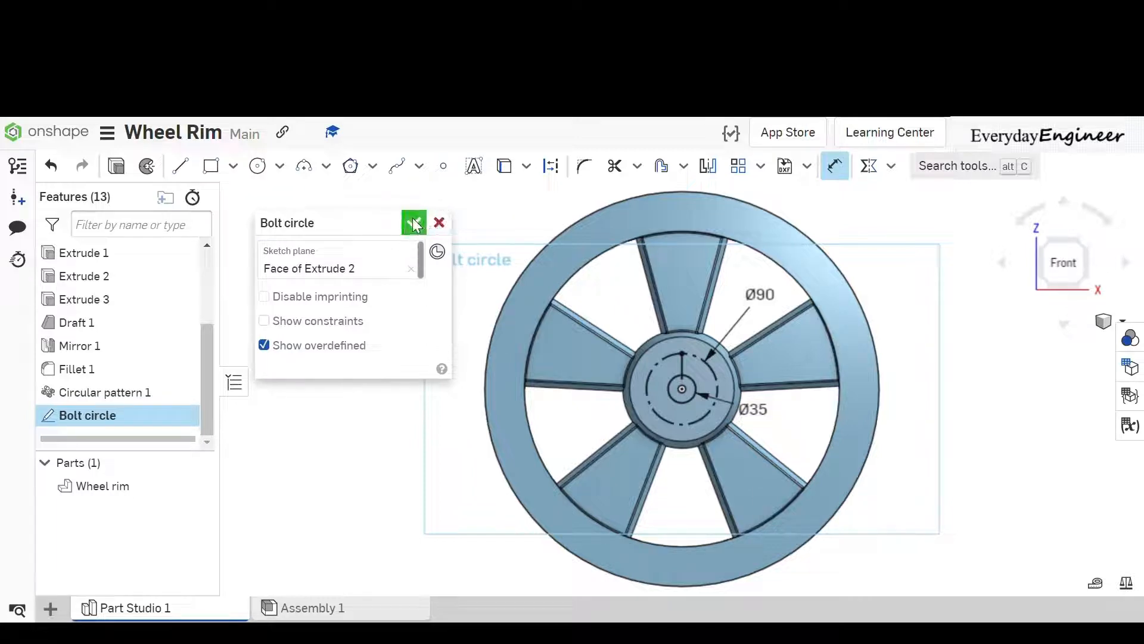
{"action": "left_click", "coordinate": [414, 223]}
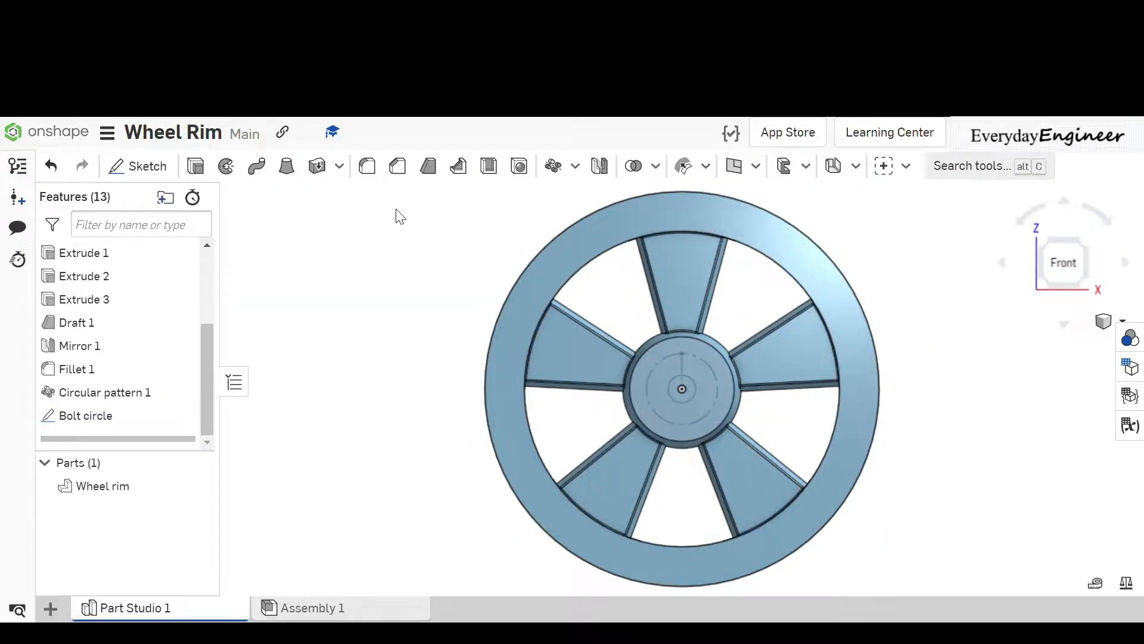
Cut the 35 mm centre circle of the Bolt circle sketch through all of the wheel rim with a Remove extrude.
{"action": "left_click", "coordinate": [196, 166]}
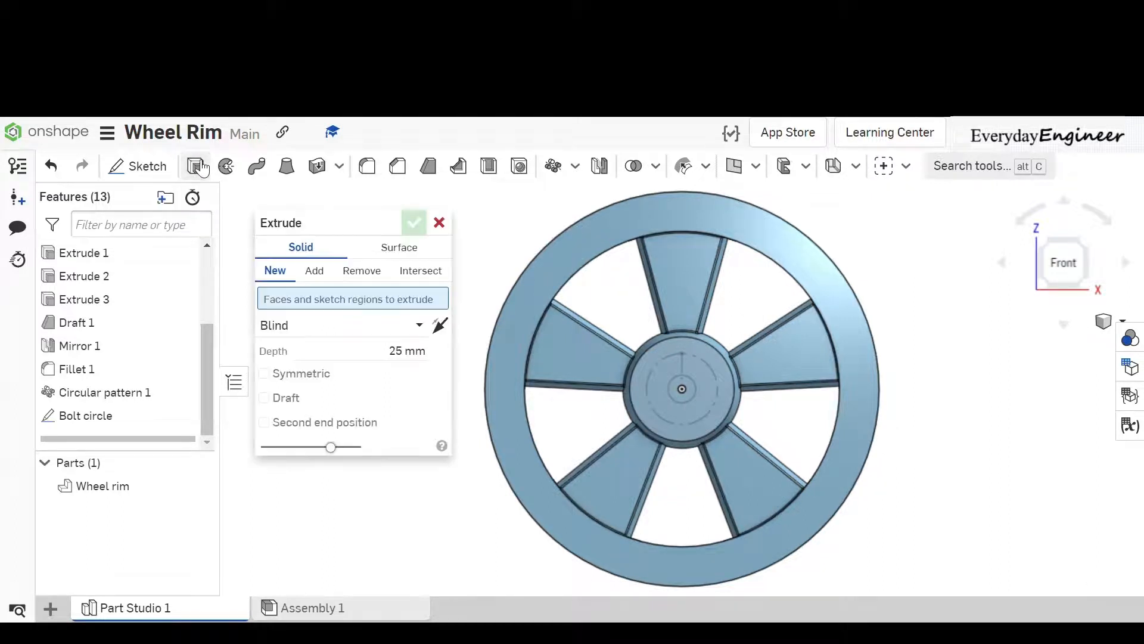
{"action": "left_click", "coordinate": [374, 270]}
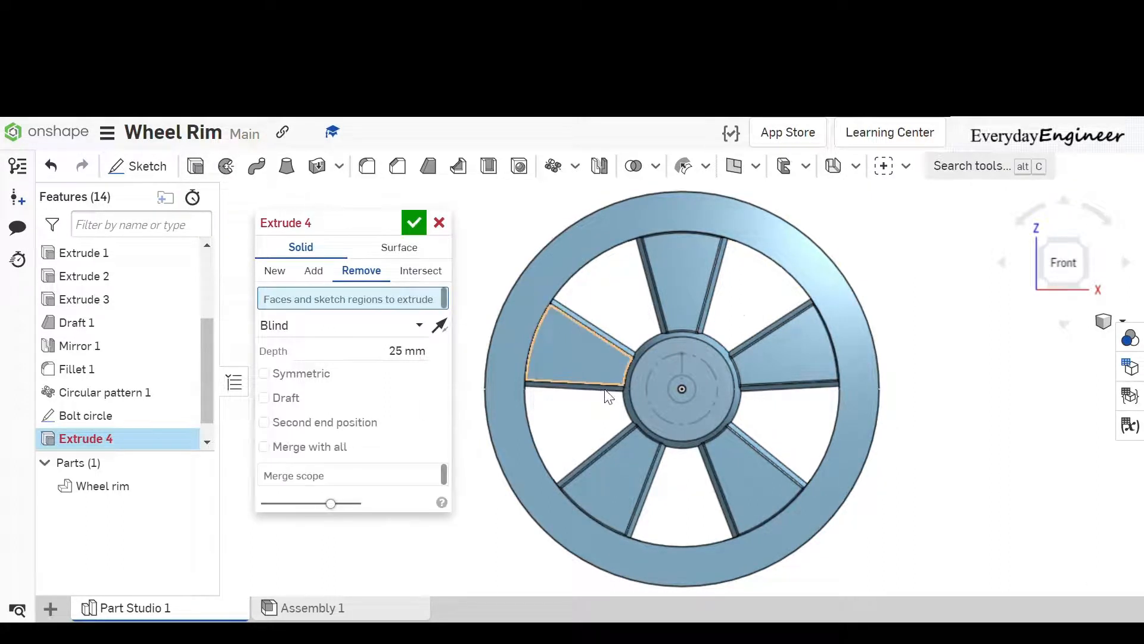
{"action": "left_click", "coordinate": [684, 389]}
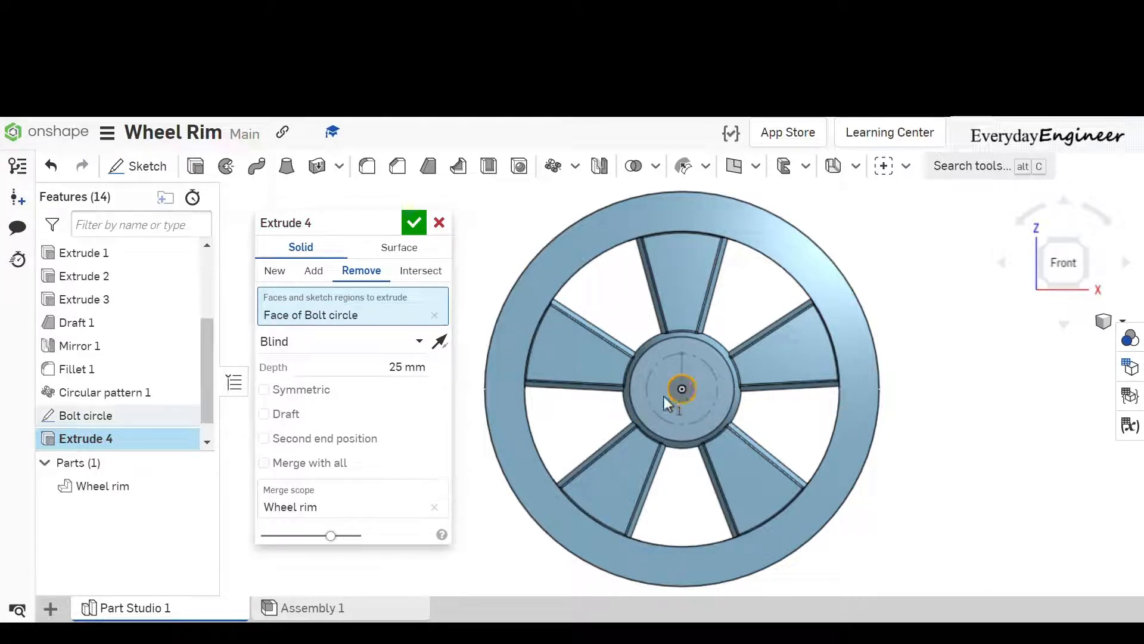
{"action": "left_click", "coordinate": [357, 342]}
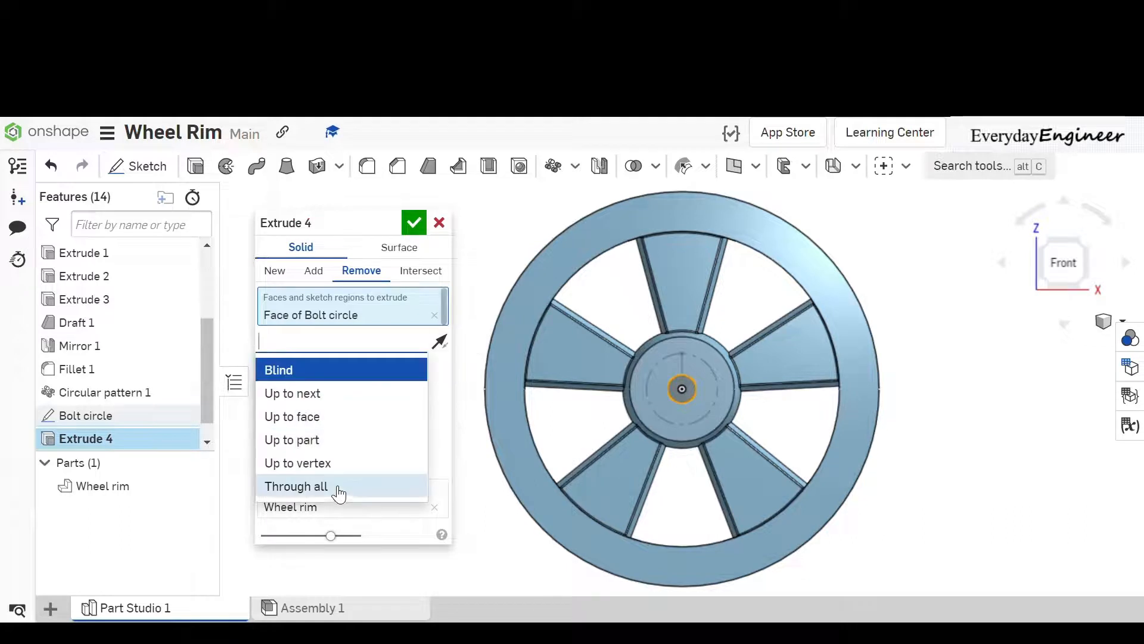
{"action": "left_click", "coordinate": [337, 485]}
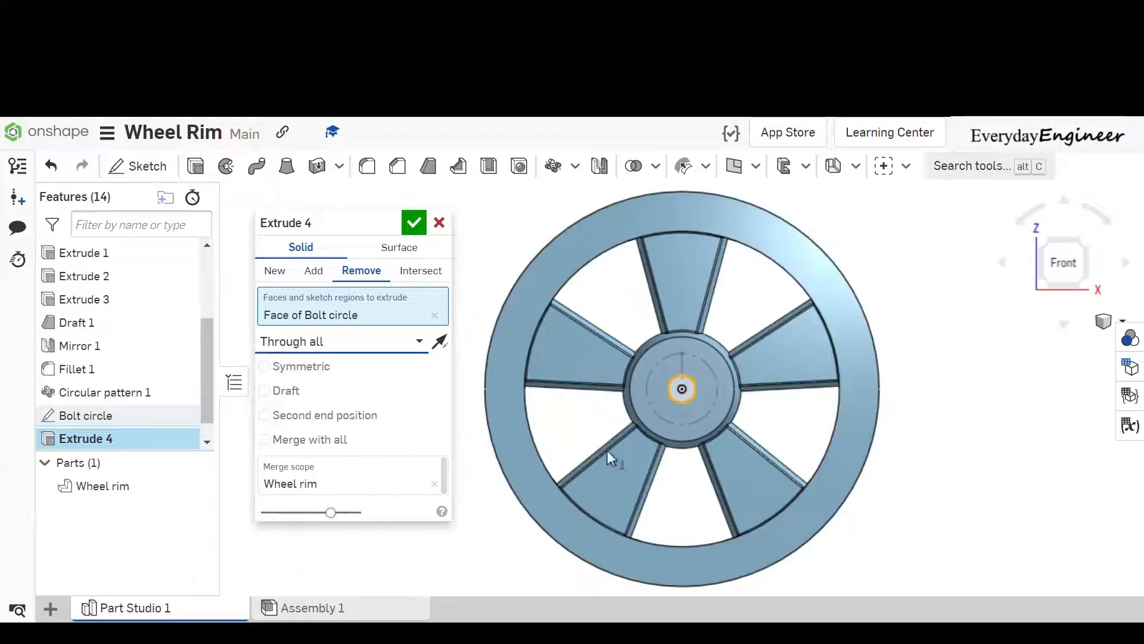
{"action": "right_click_drag", "start_coordinate": [741, 439], "coordinate": [716, 441]}
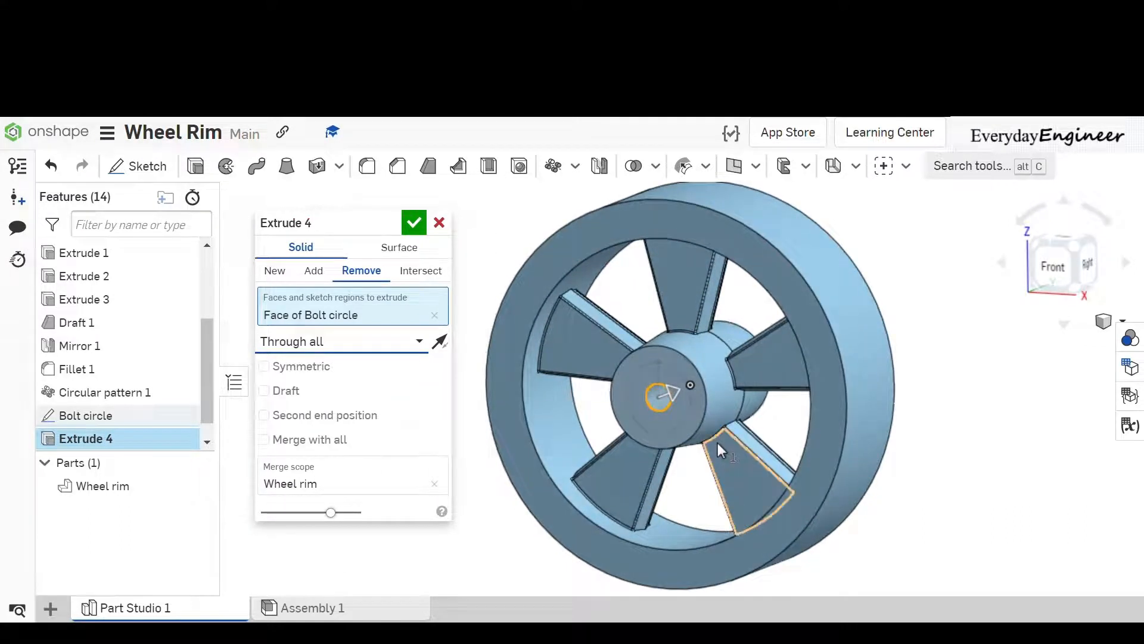
{"action": "left_click", "coordinate": [412, 224]}
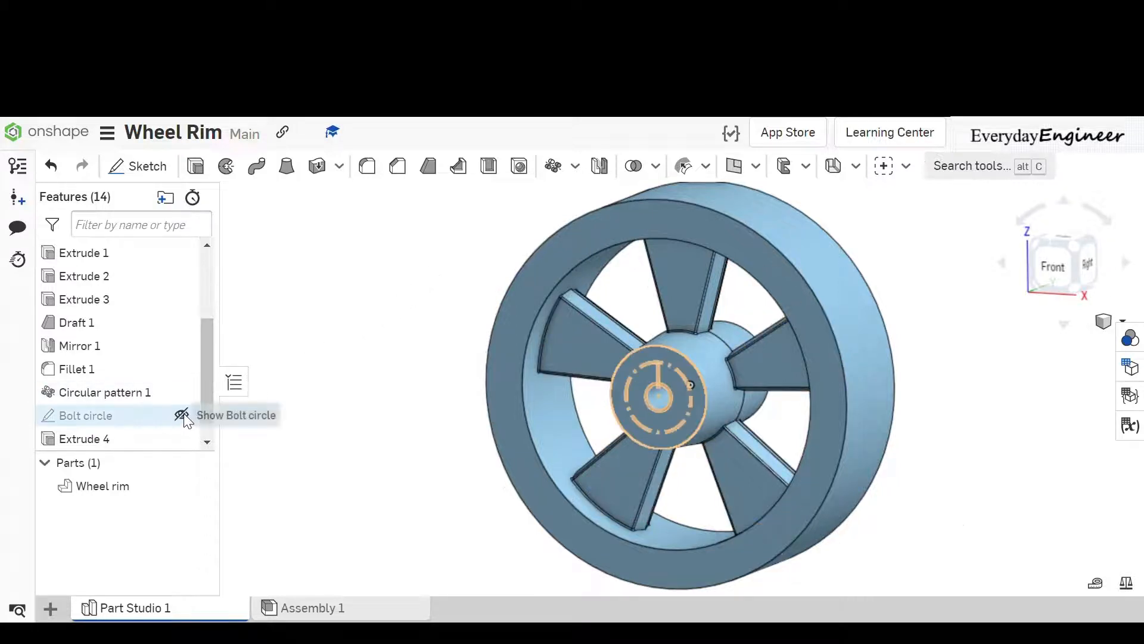
Show the Bolt circle sketch and set up a through counterbore hole using the ISO standard.
{"action": "left_click", "coordinate": [183, 414]}
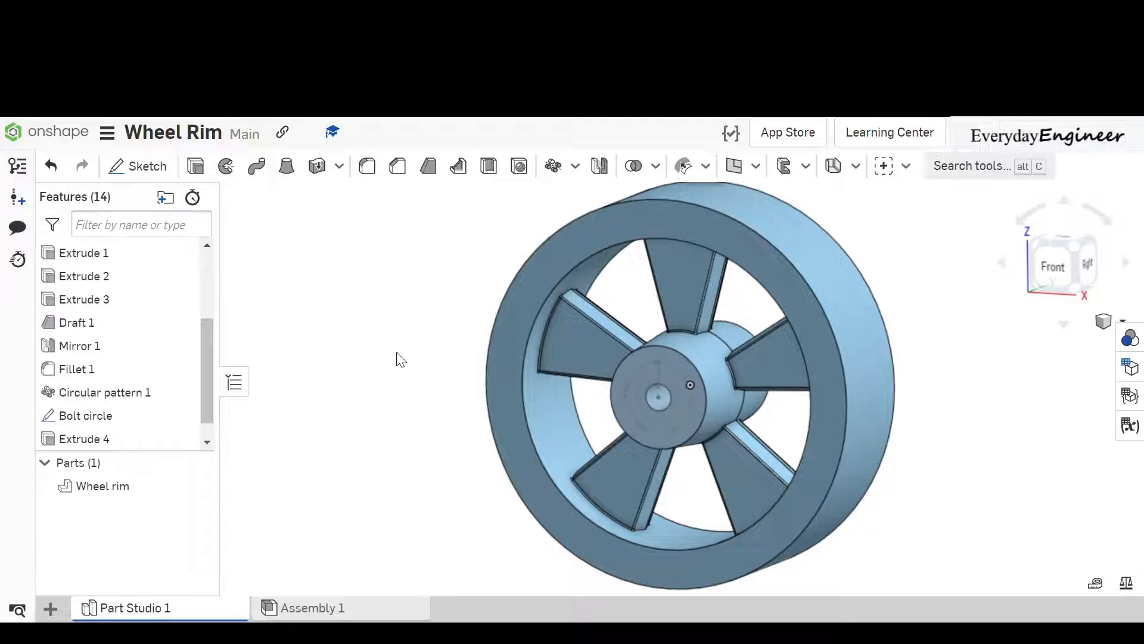
{"action": "left_click", "coordinate": [520, 167]}
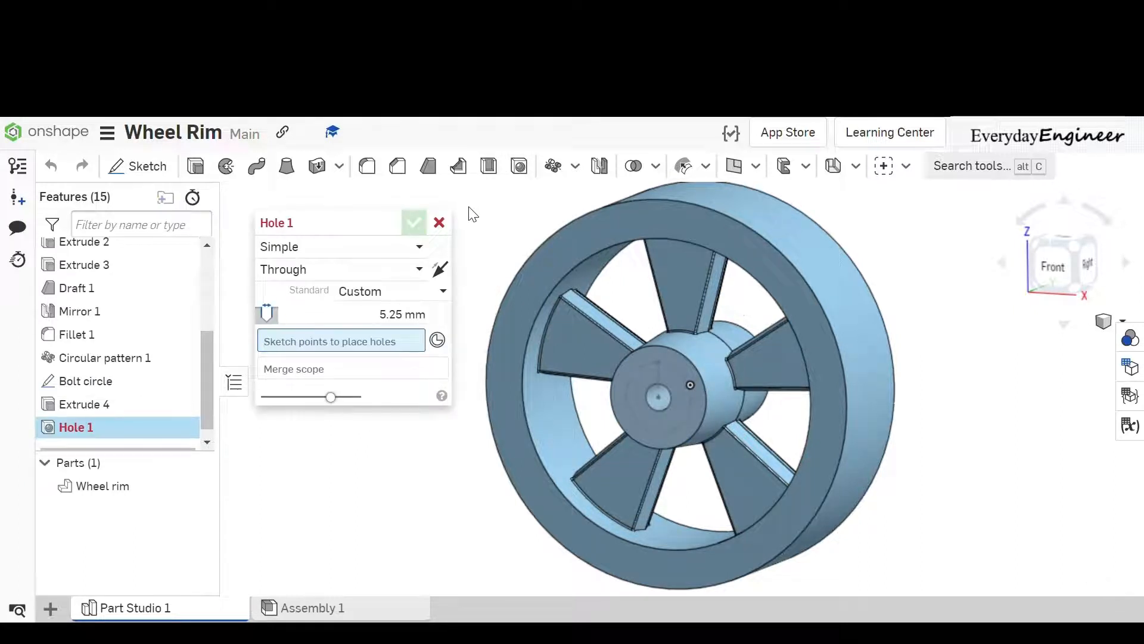
{"action": "left_click", "coordinate": [356, 249]}
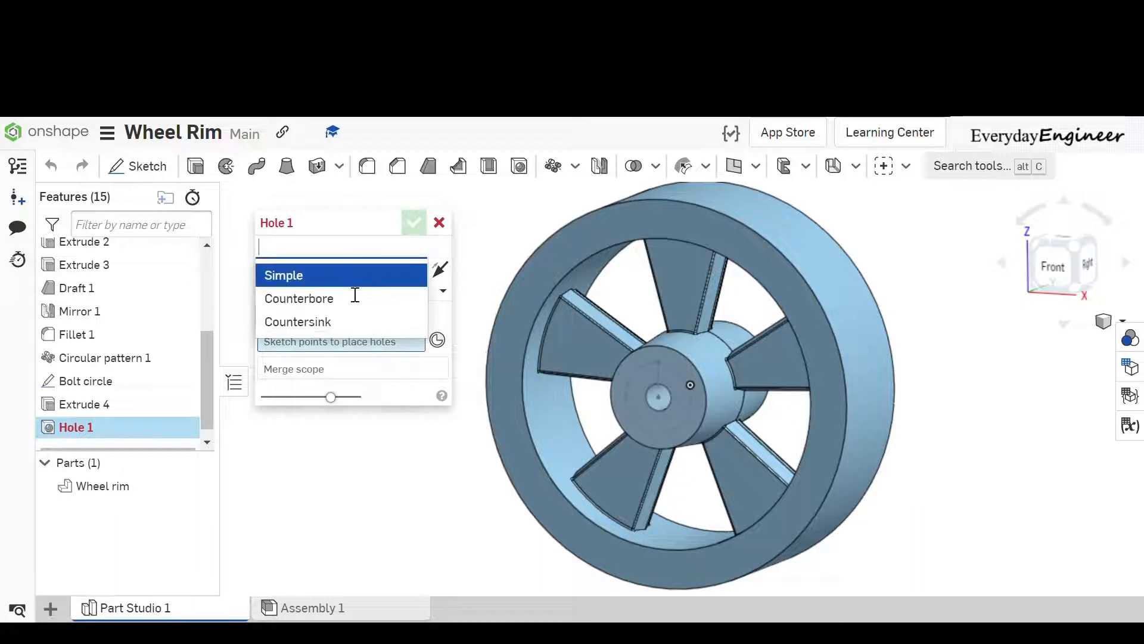
{"action": "left_click", "coordinate": [346, 301]}
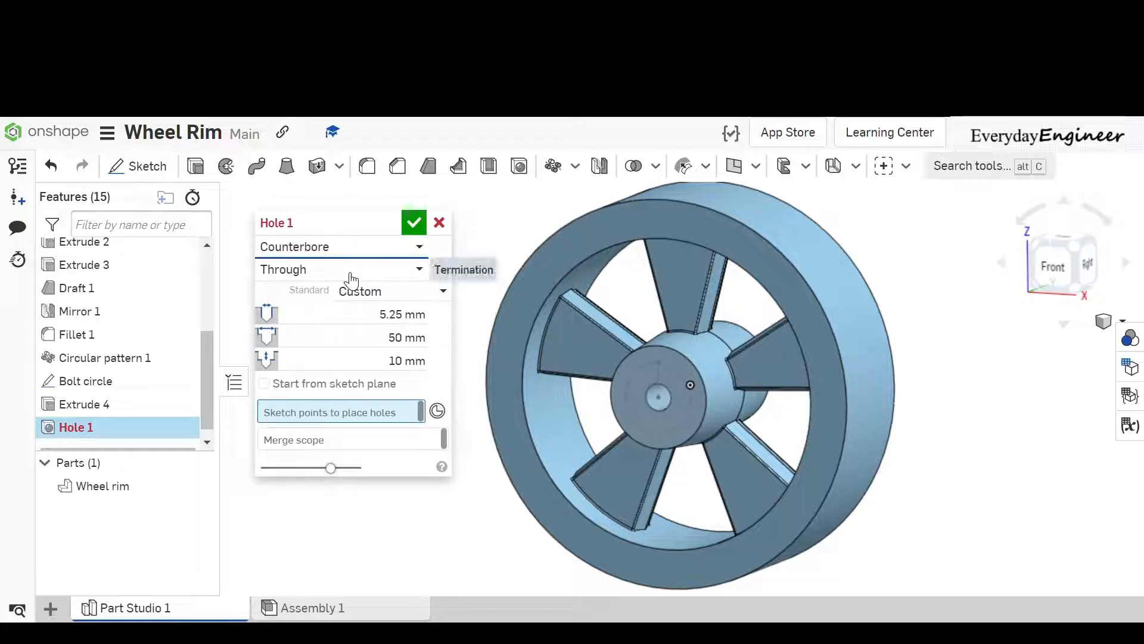
{"action": "left_click", "coordinate": [396, 293]}
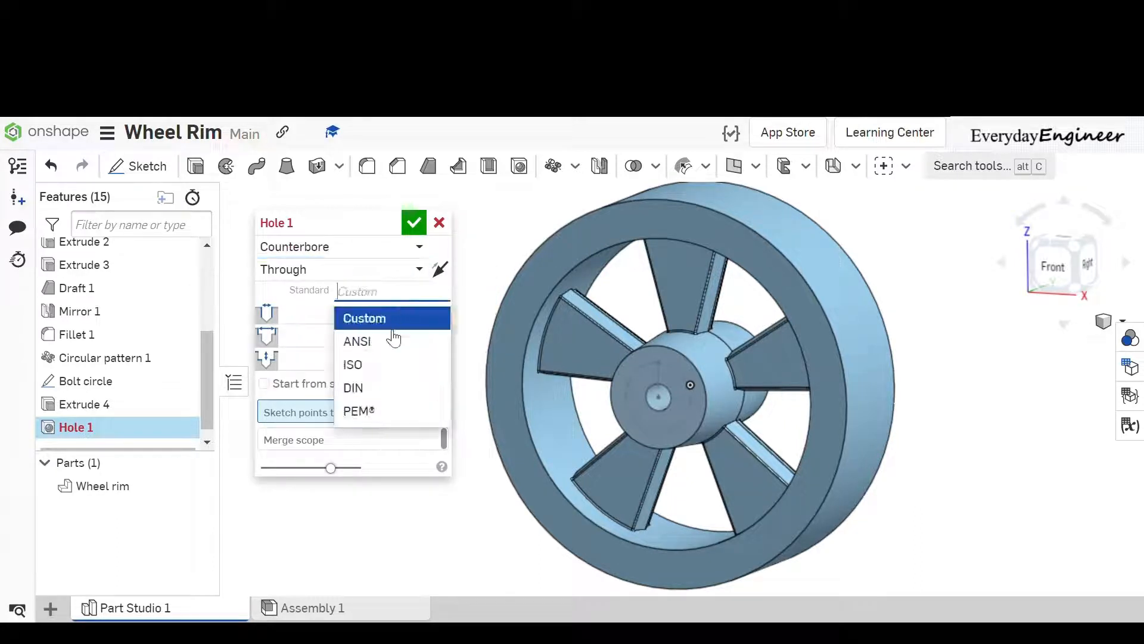
{"action": "left_click", "coordinate": [391, 366]}
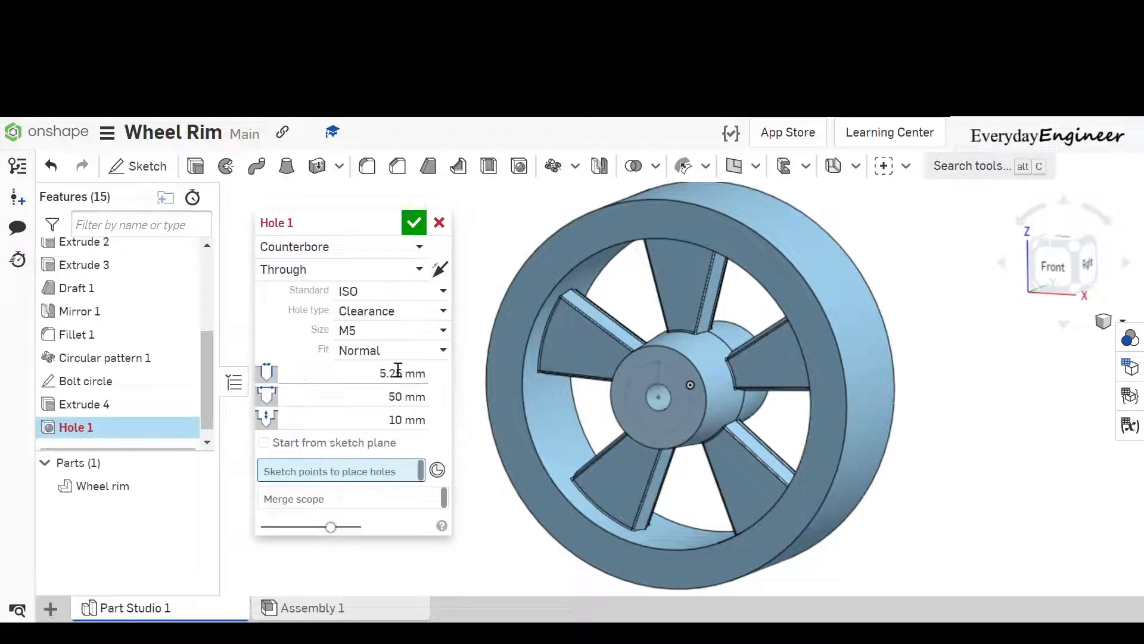
Set the hole size to M10 and place the hole where the vertical construction line meets the 90 mm construction circle.
{"action": "left_click", "coordinate": [417, 337]}
{"action": "scroll", "coordinate": [395, 468], "scroll_direction": "down", "scroll_amount": 5}
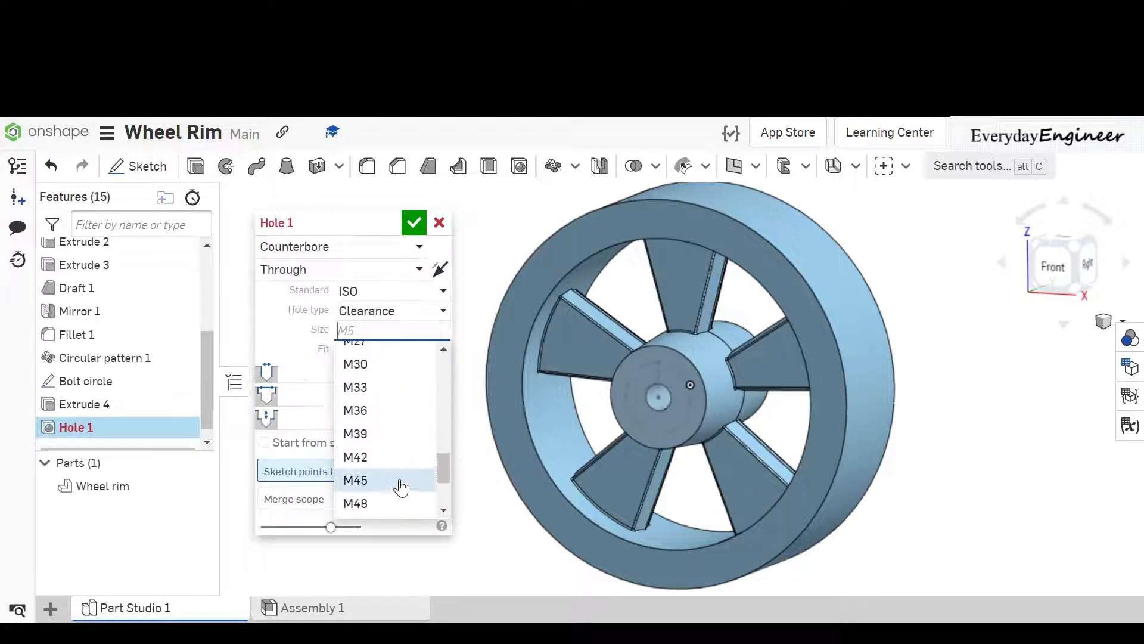
{"action": "scroll", "coordinate": [391, 463], "scroll_direction": "up", "scroll_amount": 1}
{"action": "scroll", "coordinate": [386, 456], "scroll_direction": "up", "scroll_amount": 3}
{"action": "scroll", "coordinate": [379, 403], "scroll_direction": "up", "scroll_amount": 3}
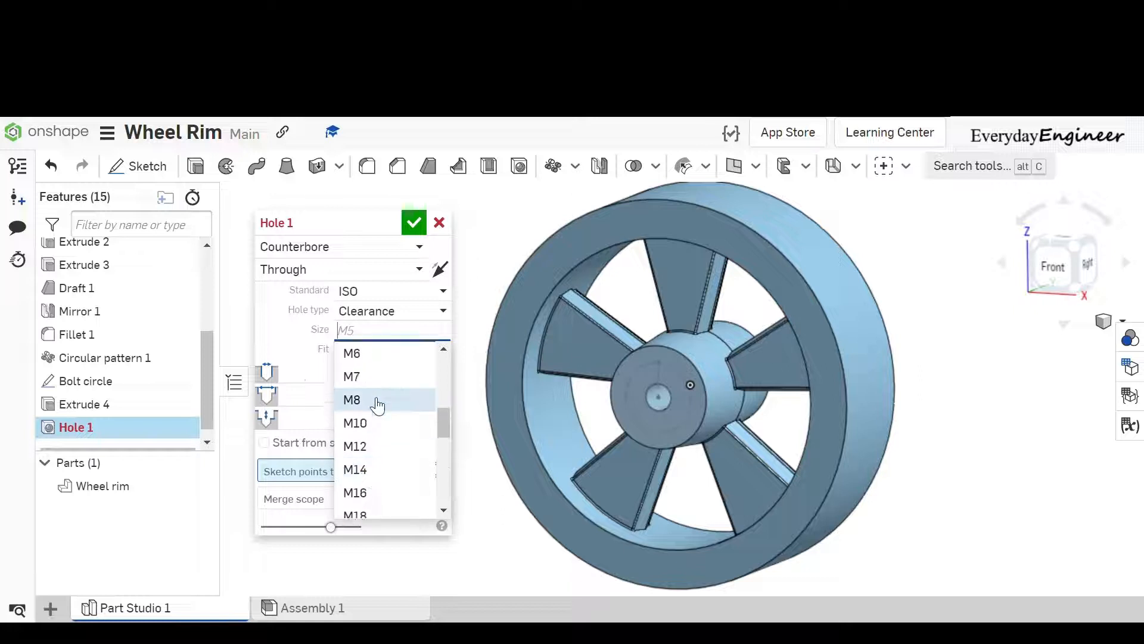
{"action": "left_click", "coordinate": [377, 428]}
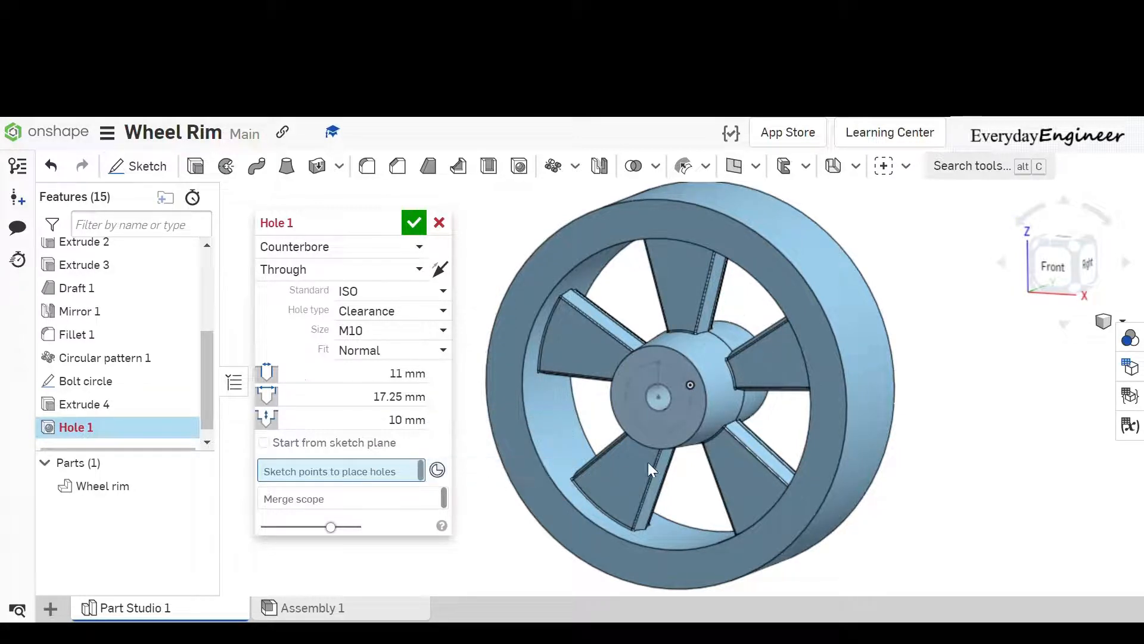
{"action": "scroll", "coordinate": [656, 376], "scroll_direction": "up", "scroll_amount": 6}
{"action": "scroll", "coordinate": [667, 358], "scroll_direction": "up", "scroll_amount": 8}
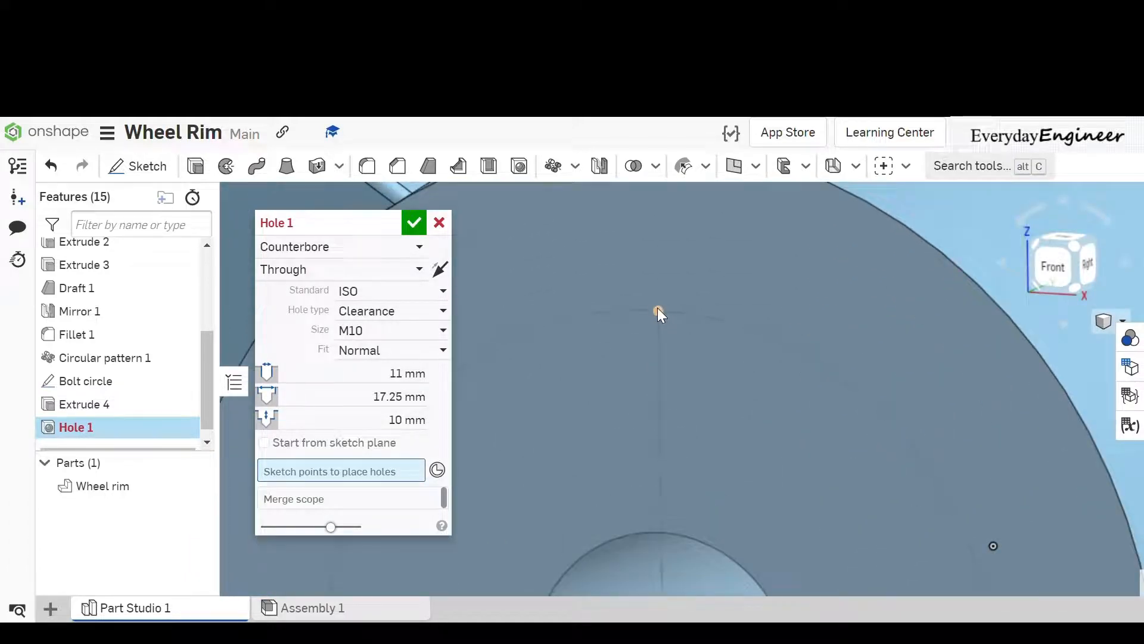
{"action": "left_click", "coordinate": [658, 311]}
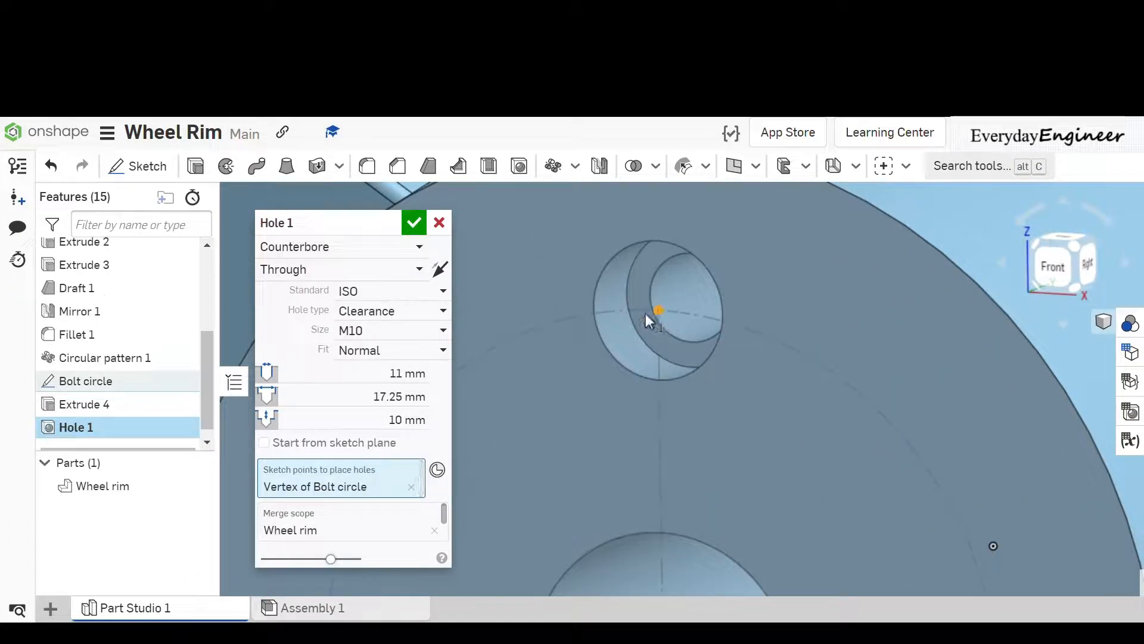
{"action": "left_click", "coordinate": [414, 223]}
Pattern the counterbored hole as a circular feature pattern about the hub face's outer edge, with 5 instances over 360 degrees.
{"action": "scroll", "coordinate": [656, 301], "scroll_direction": "down", "scroll_amount": 5}
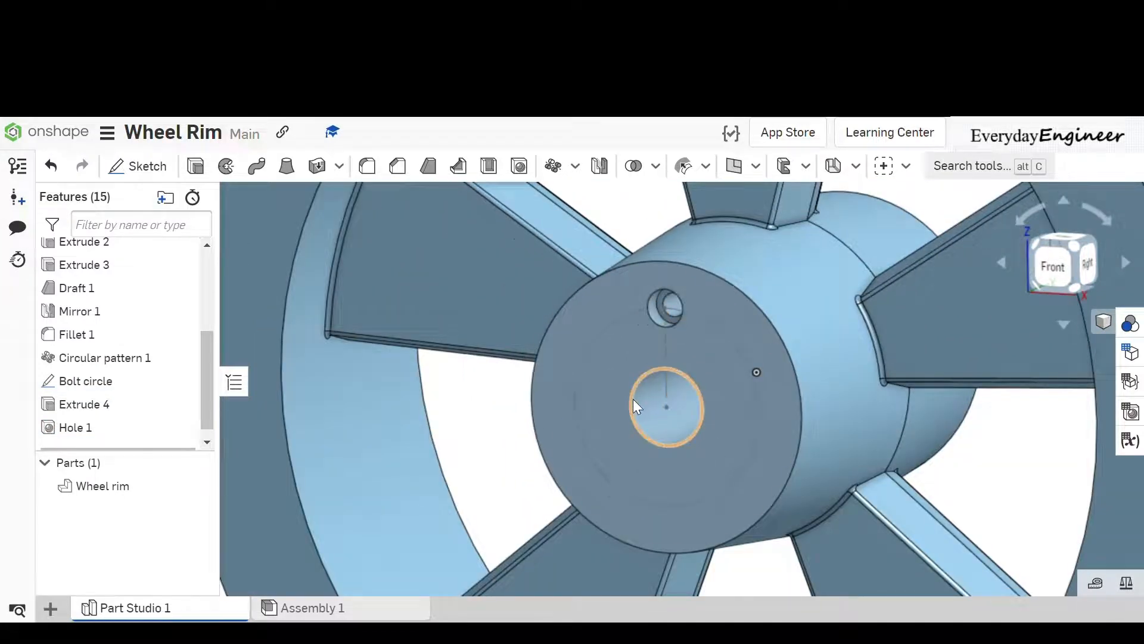
{"action": "scroll", "coordinate": [637, 388], "scroll_direction": "down", "scroll_amount": 3}
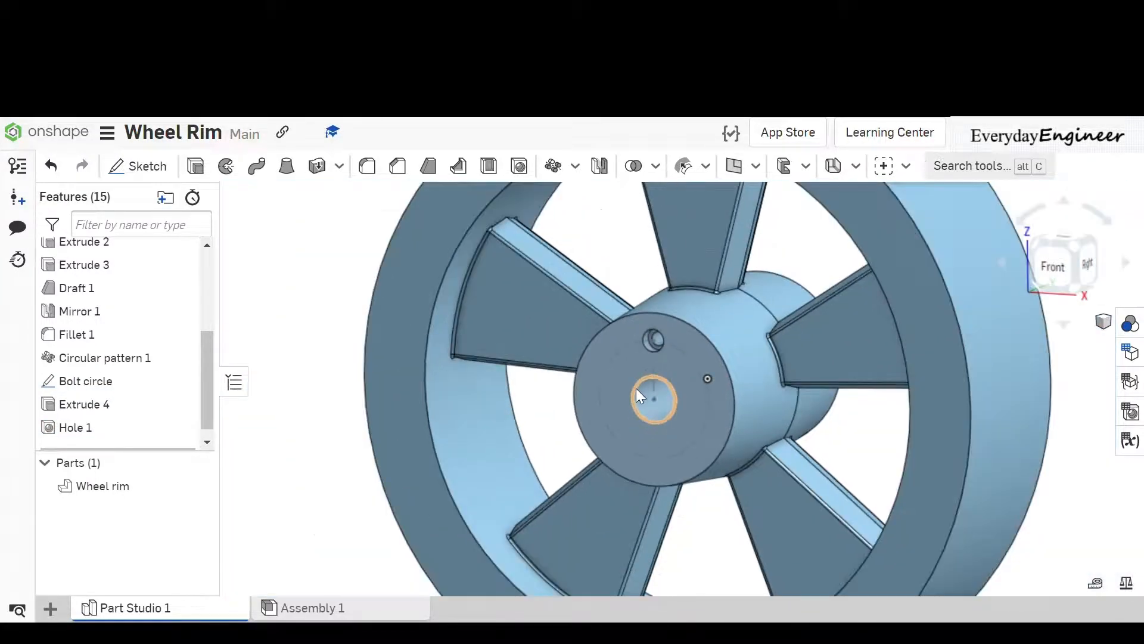
{"action": "left_click", "coordinate": [575, 166]}
{"action": "left_click", "coordinate": [578, 232]}
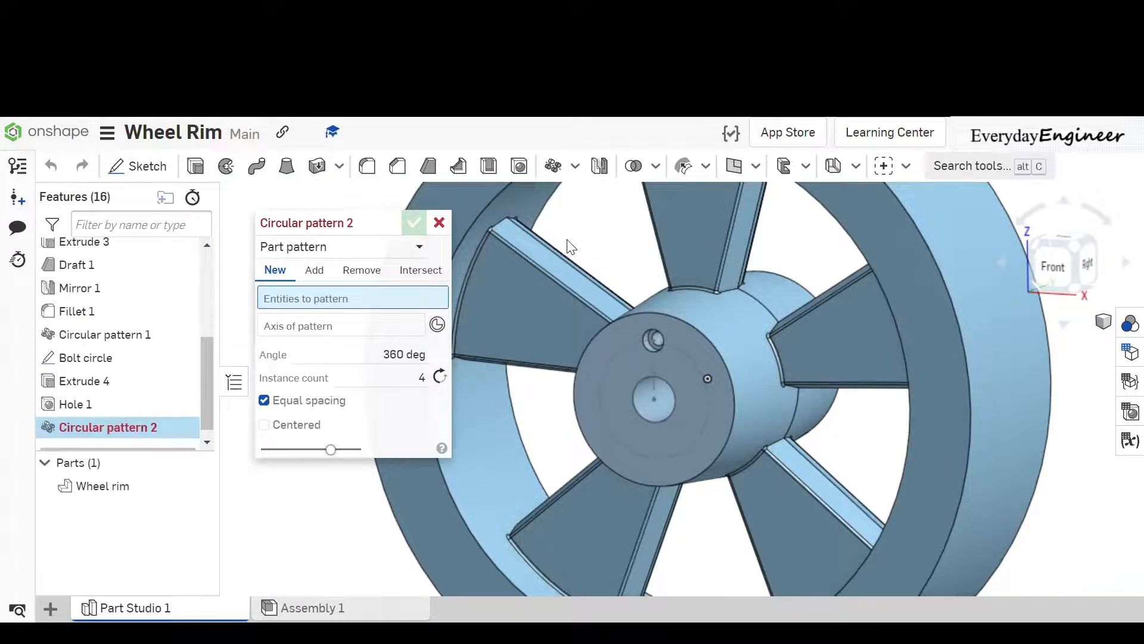
{"action": "left_click", "coordinate": [335, 247]}
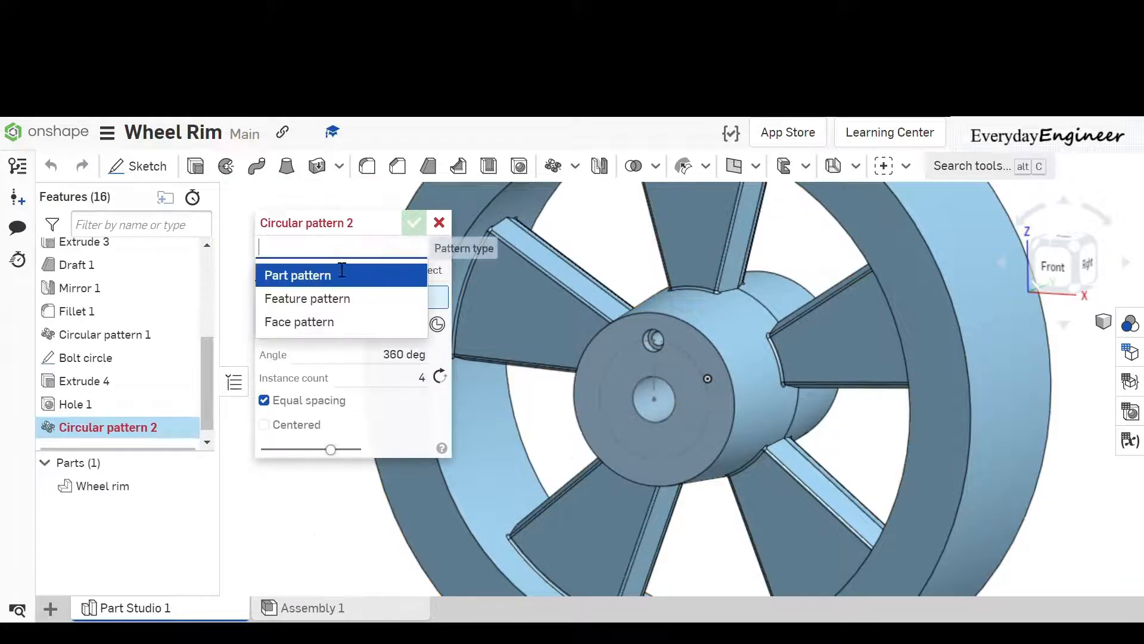
{"action": "left_click", "coordinate": [330, 300]}
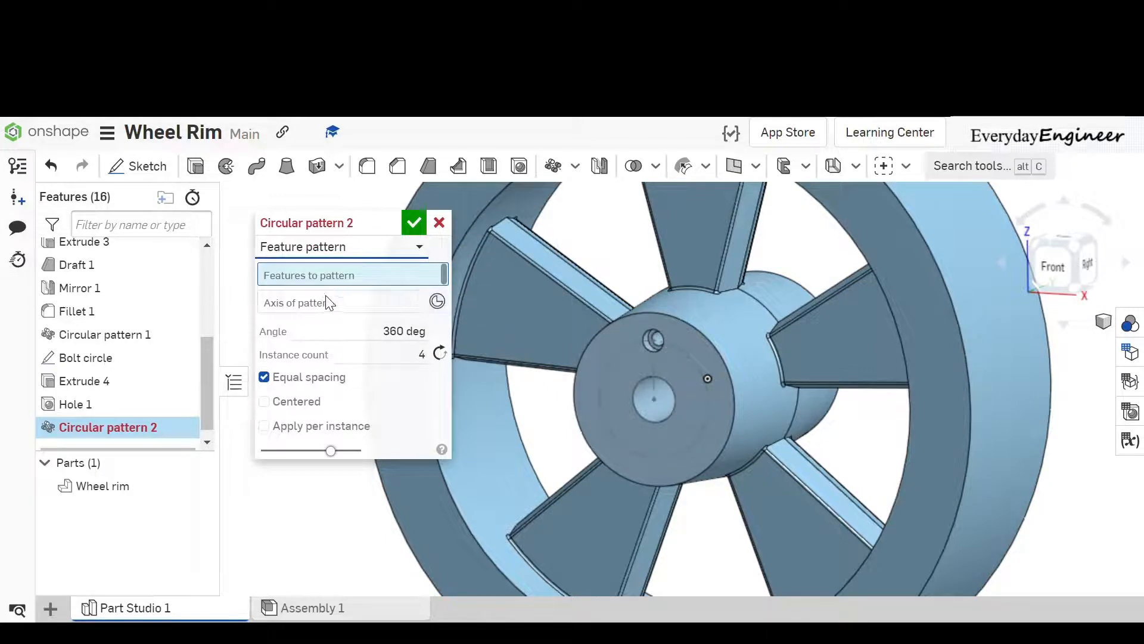
{"action": "left_click", "coordinate": [91, 401]}
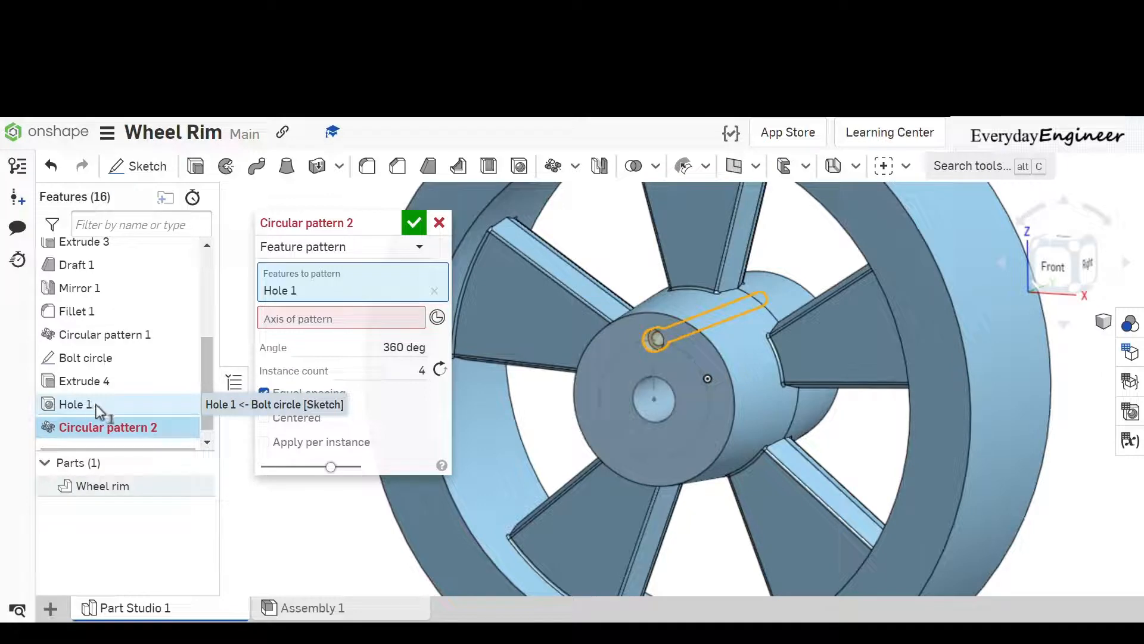
{"action": "left_click", "coordinate": [348, 315]}
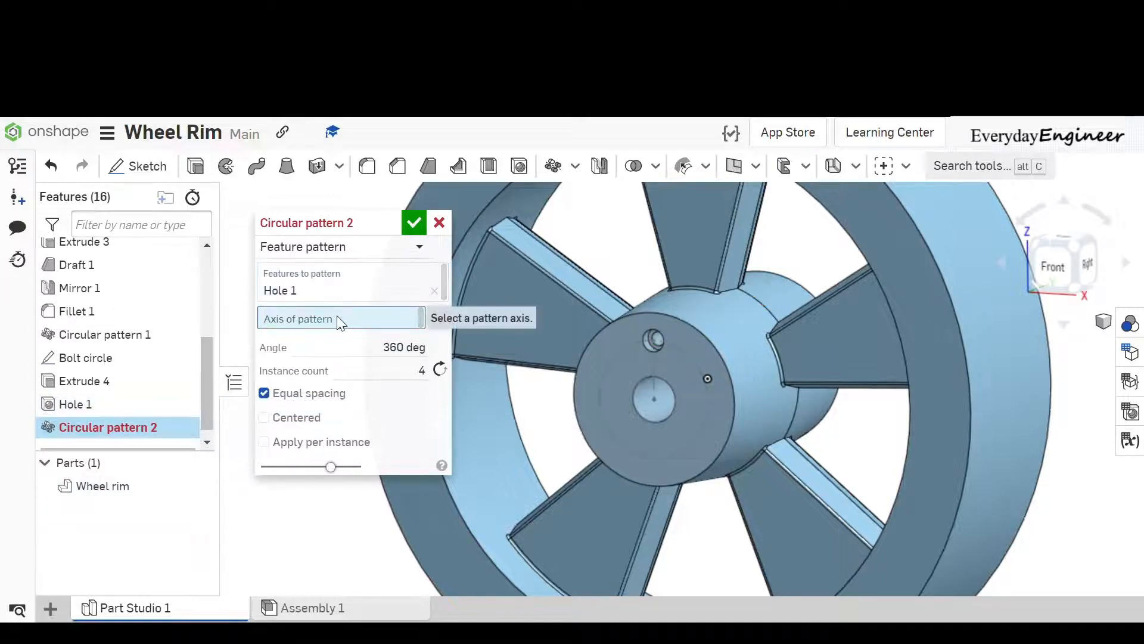
{"action": "left_click", "coordinate": [600, 332]}
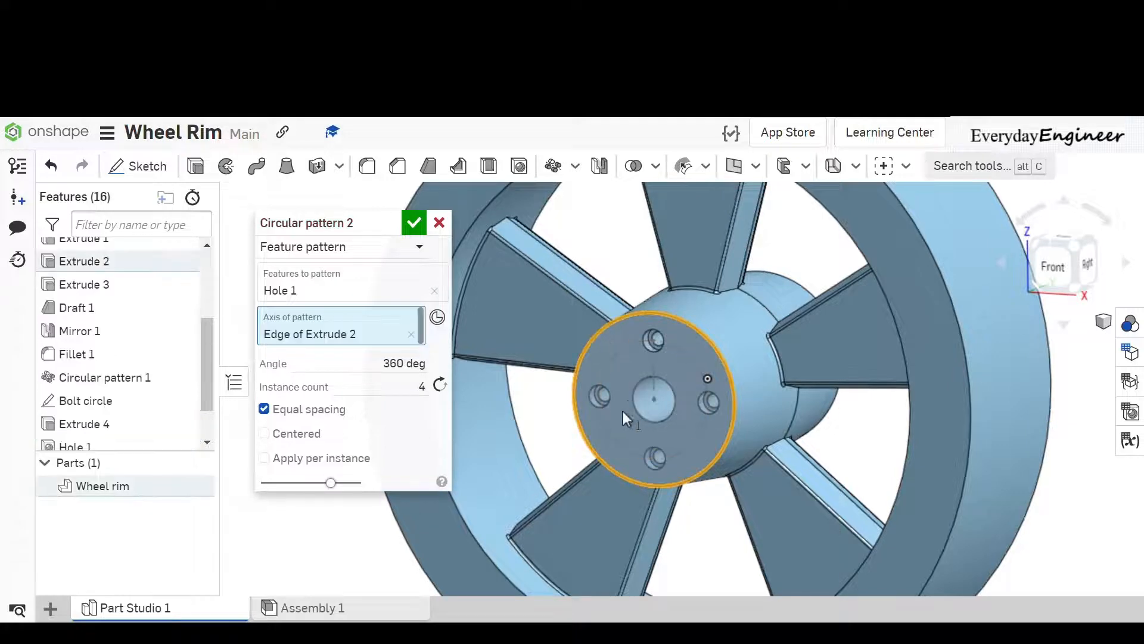
{"action": "left_click", "coordinate": [428, 387]}
{"action": "type", "text": "5"}
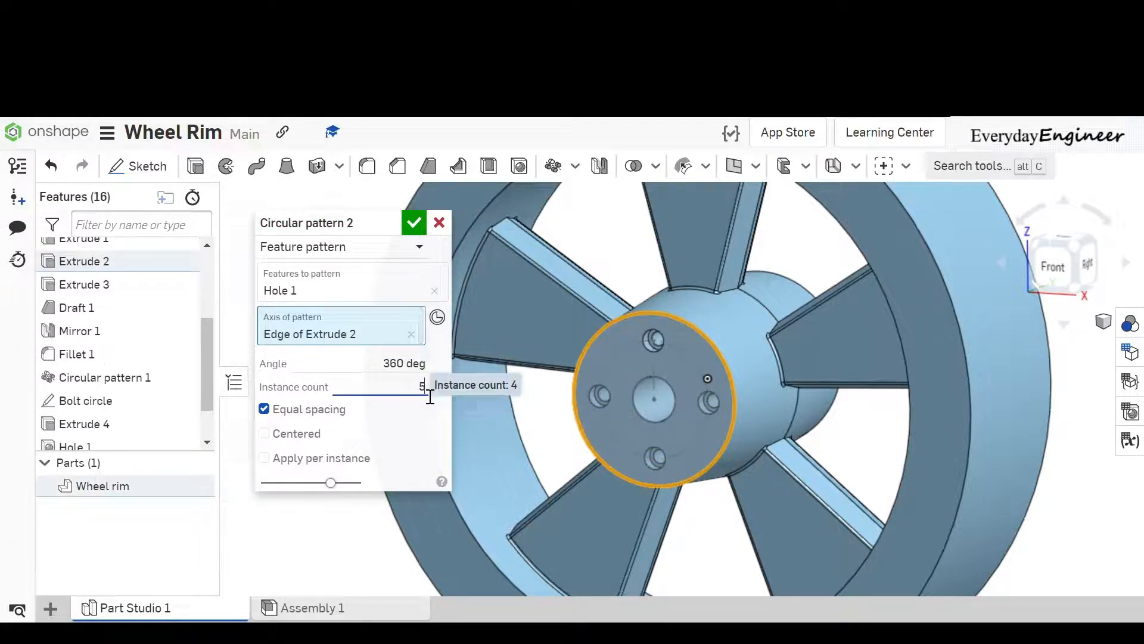
{"action": "left_click", "coordinate": [416, 222]}
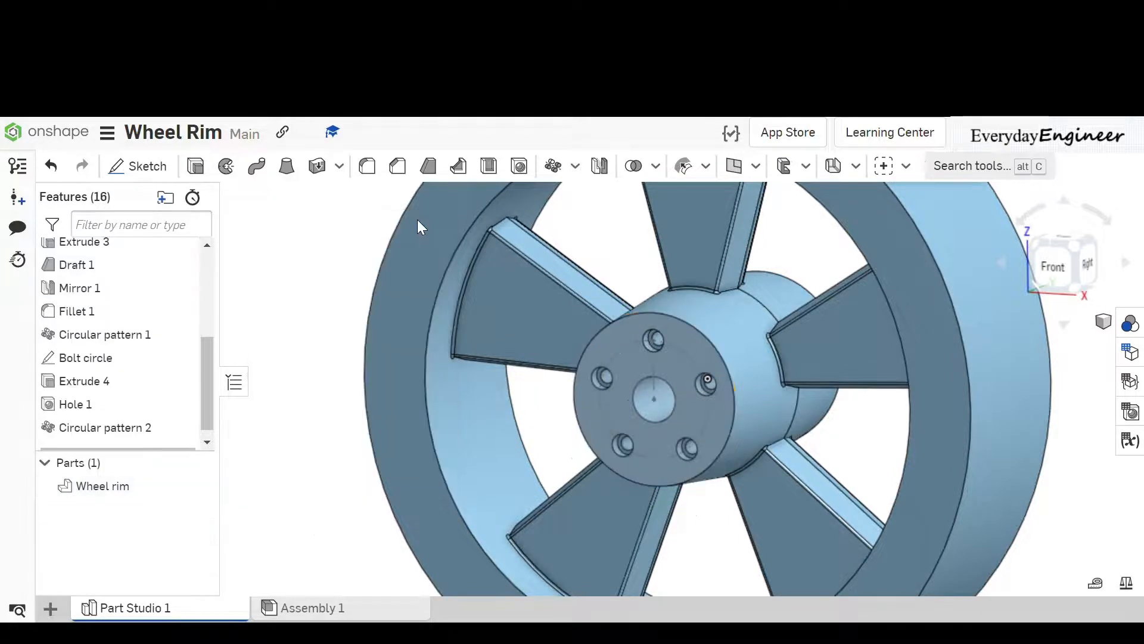
Begin a new extrude, hiding the Bolt circle sketch and showing Sketch 1 to provide the profile.
{"action": "key", "text": "f"}
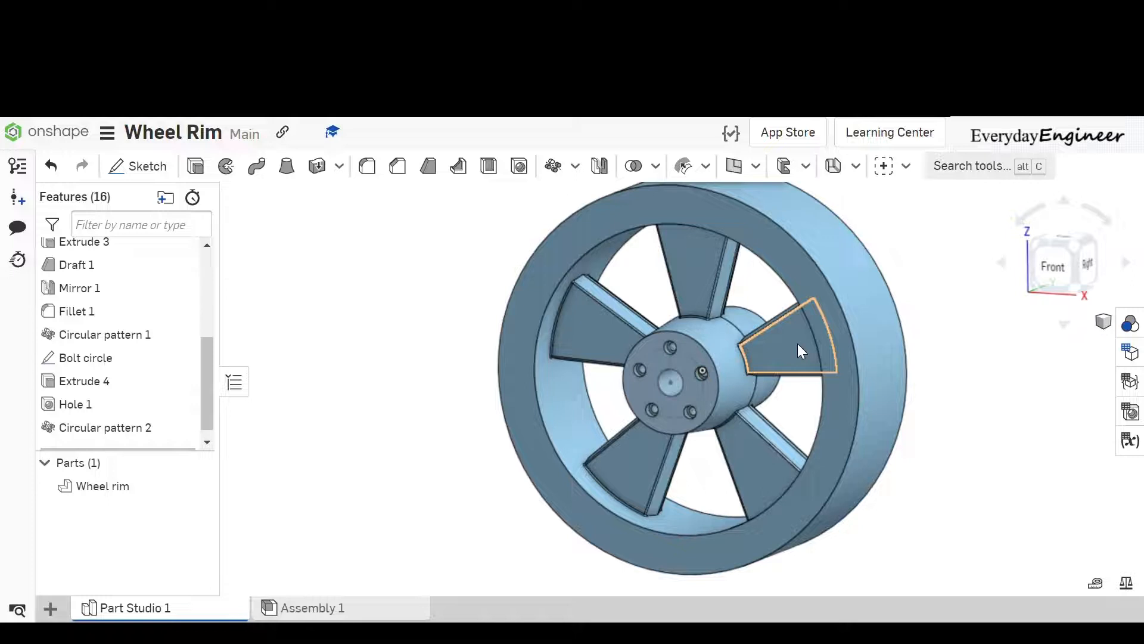
{"action": "left_click", "coordinate": [196, 166]}
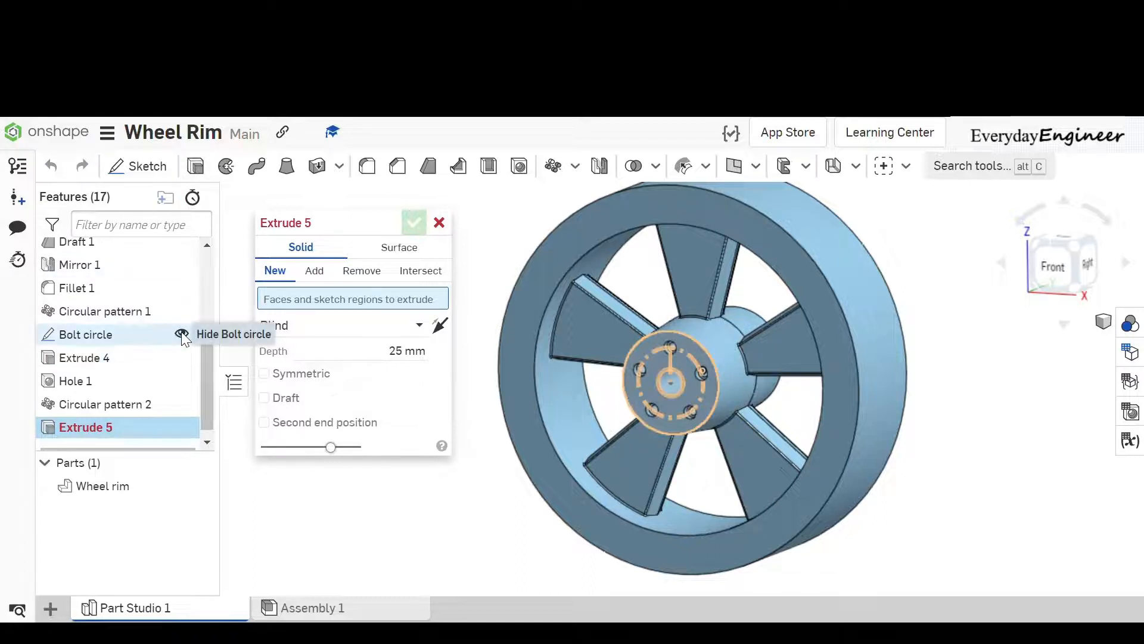
{"action": "left_click", "coordinate": [182, 334]}
{"action": "left_click_drag", "start_coordinate": [211, 353], "coordinate": [209, 264]}
{"action": "left_click", "coordinate": [182, 365]}
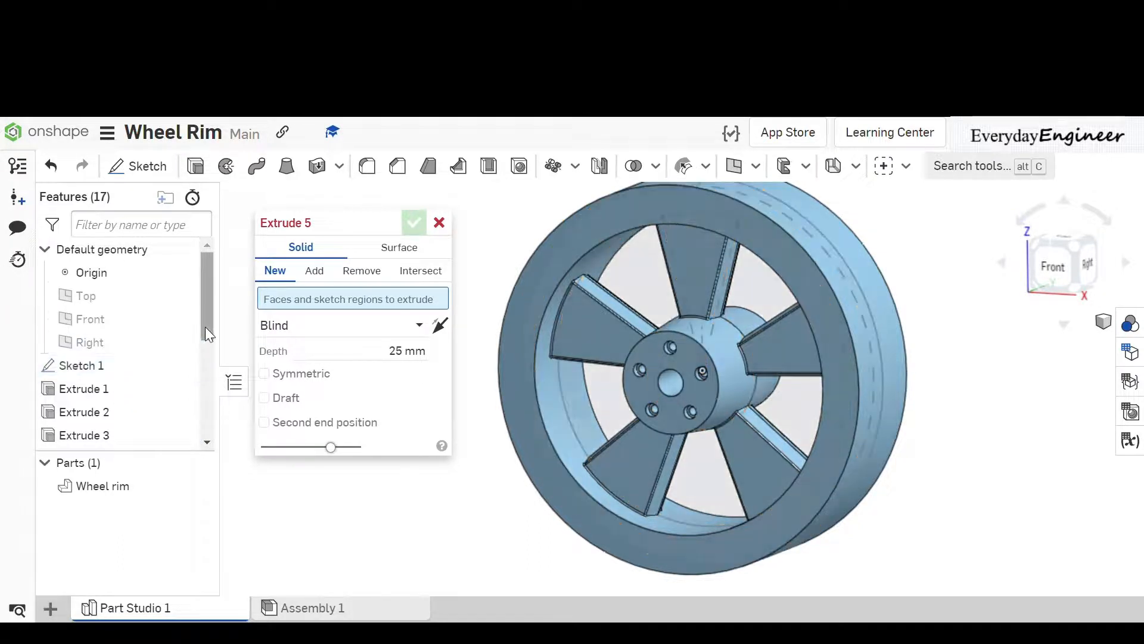
Temporarily hide the wheel rim part and choose Sketch 1's narrow outermost ring region as the profile for a Remove extrude.
{"action": "left_click", "coordinate": [1048, 263]}
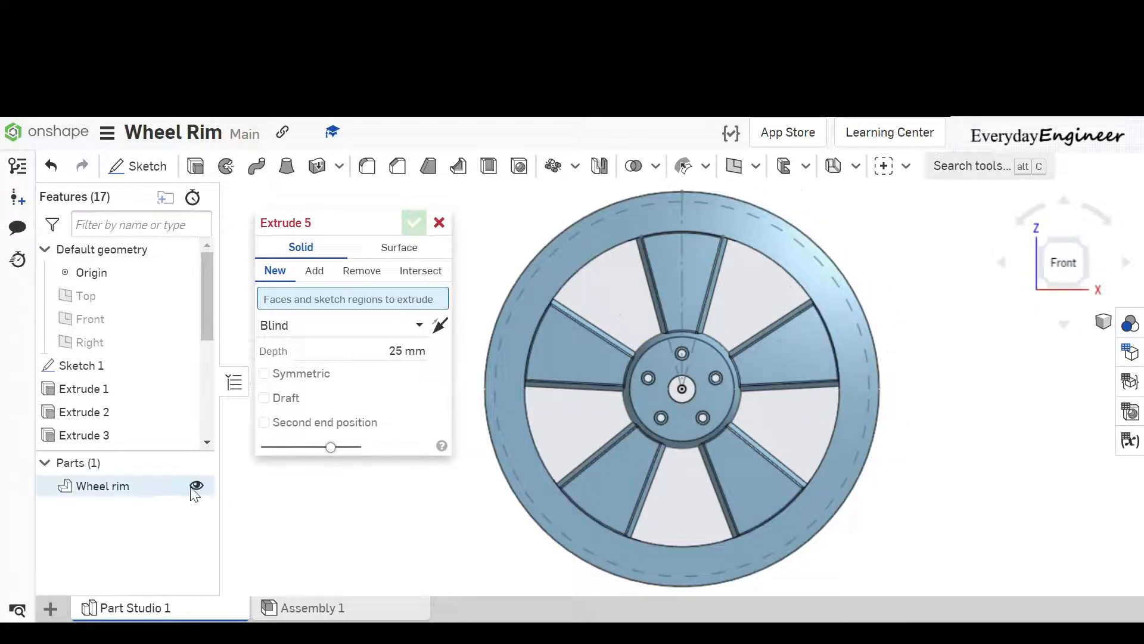
{"action": "left_click", "coordinate": [196, 486]}
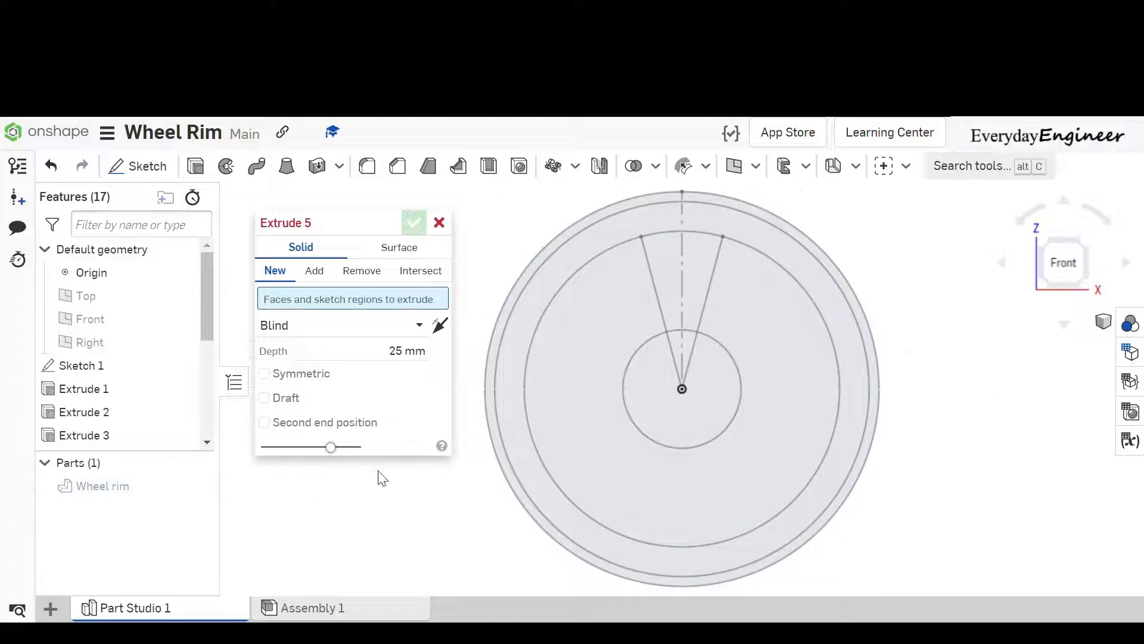
{"action": "left_click", "coordinate": [363, 272]}
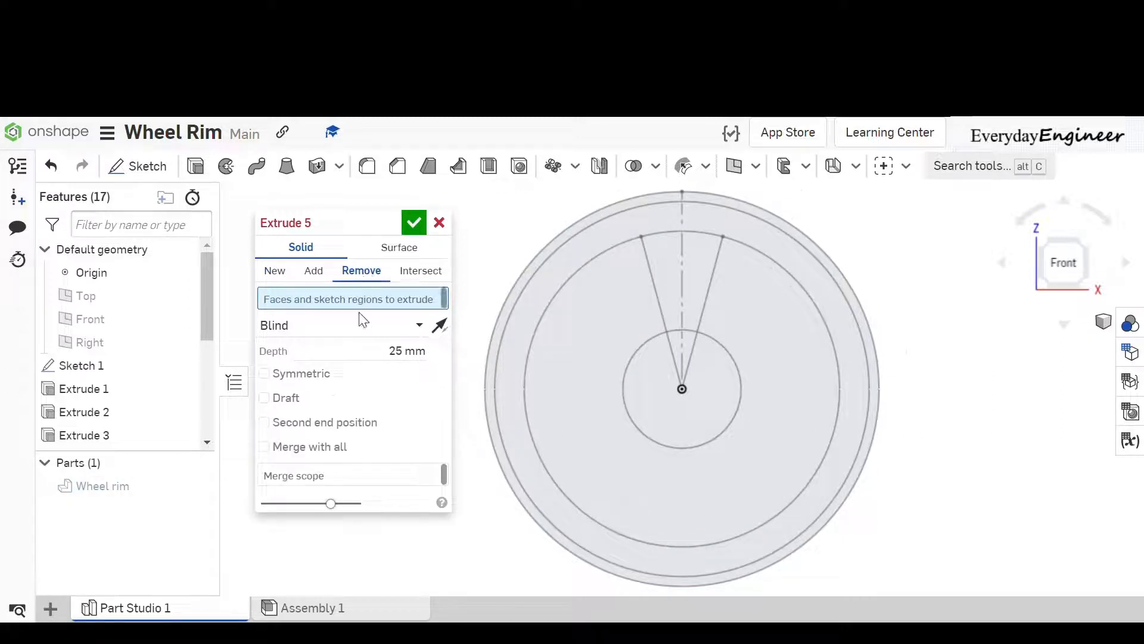
{"action": "left_click", "coordinate": [541, 252]}
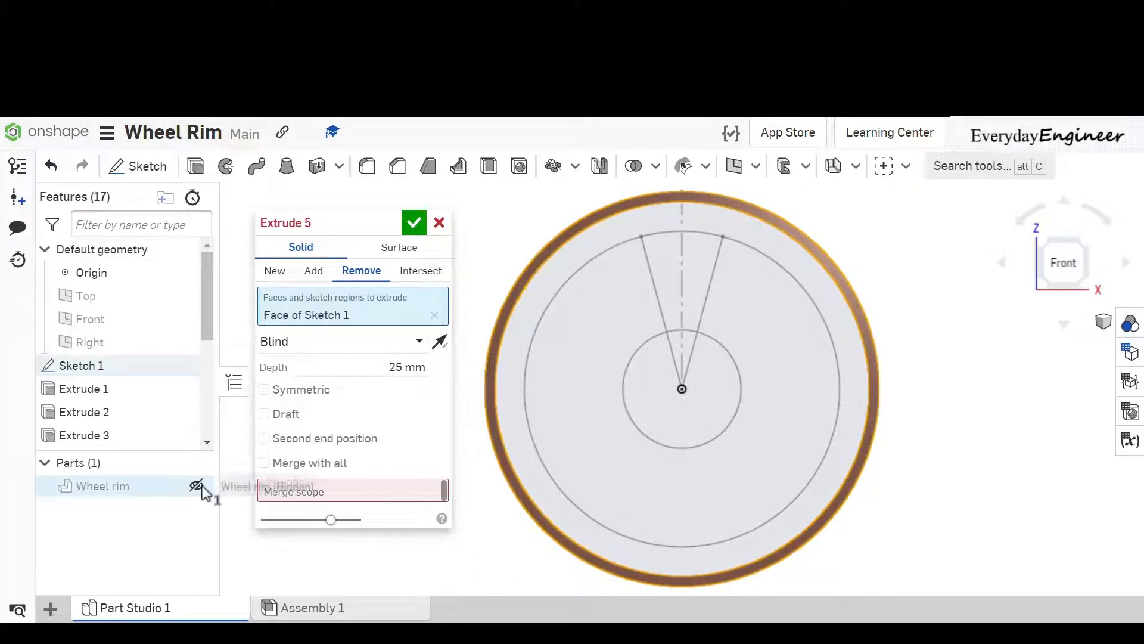
{"action": "left_click", "coordinate": [198, 485]}
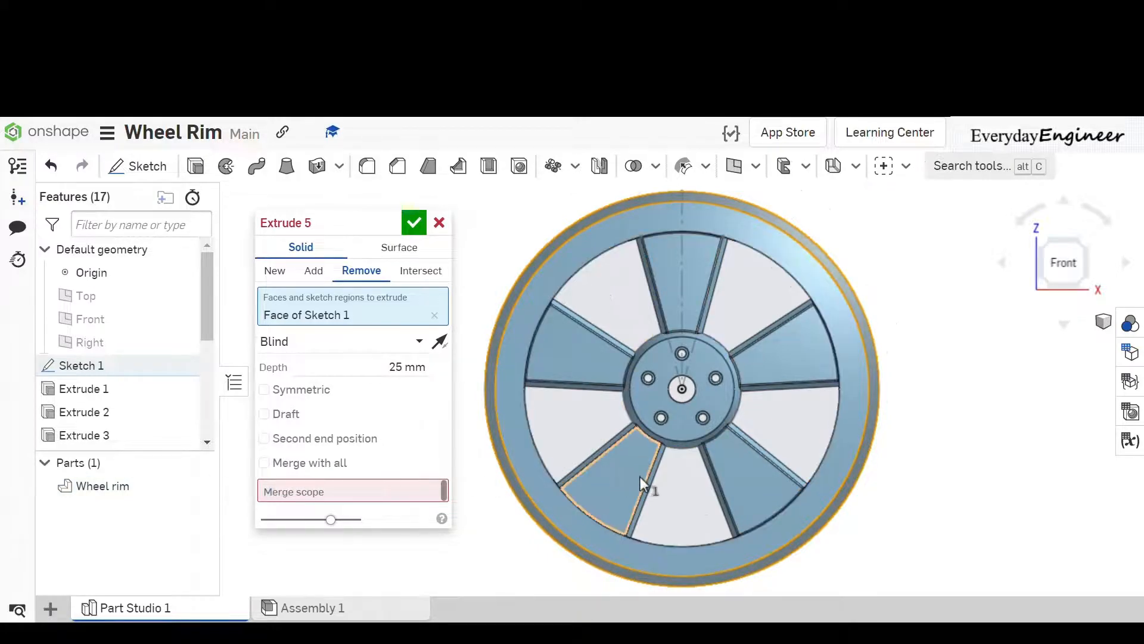
End the cut up to the outer ring's front face with an offset distance of 20 mm.
{"action": "right_click_drag", "start_coordinate": [892, 434], "coordinate": [868, 445]}
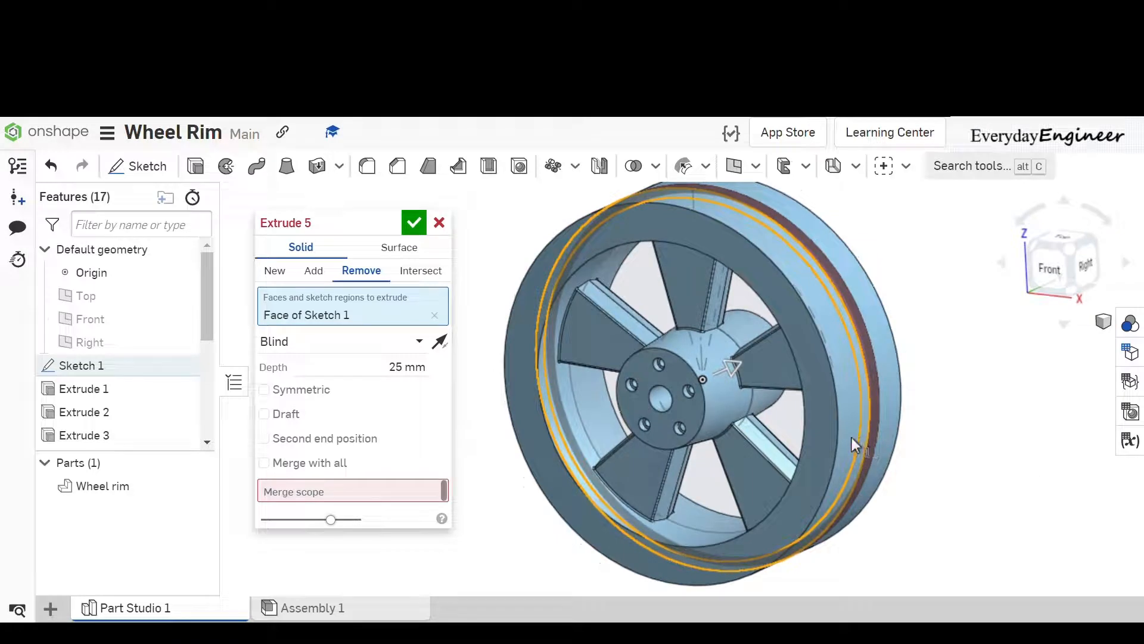
{"action": "left_click", "coordinate": [416, 353]}
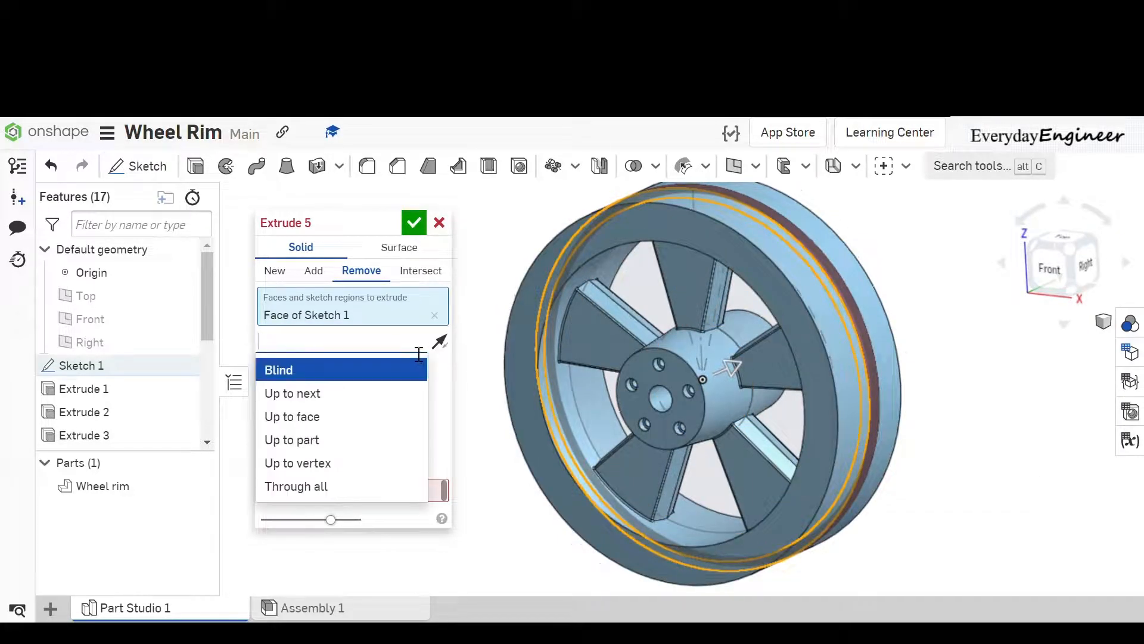
{"action": "left_click", "coordinate": [304, 417]}
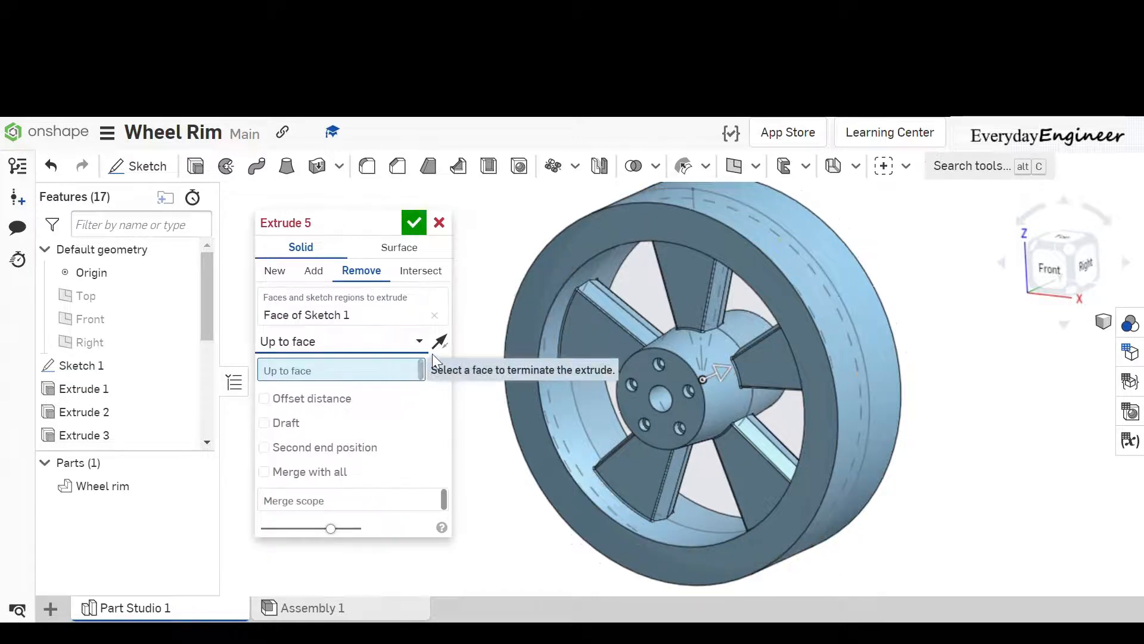
{"action": "left_click", "coordinate": [639, 218]}
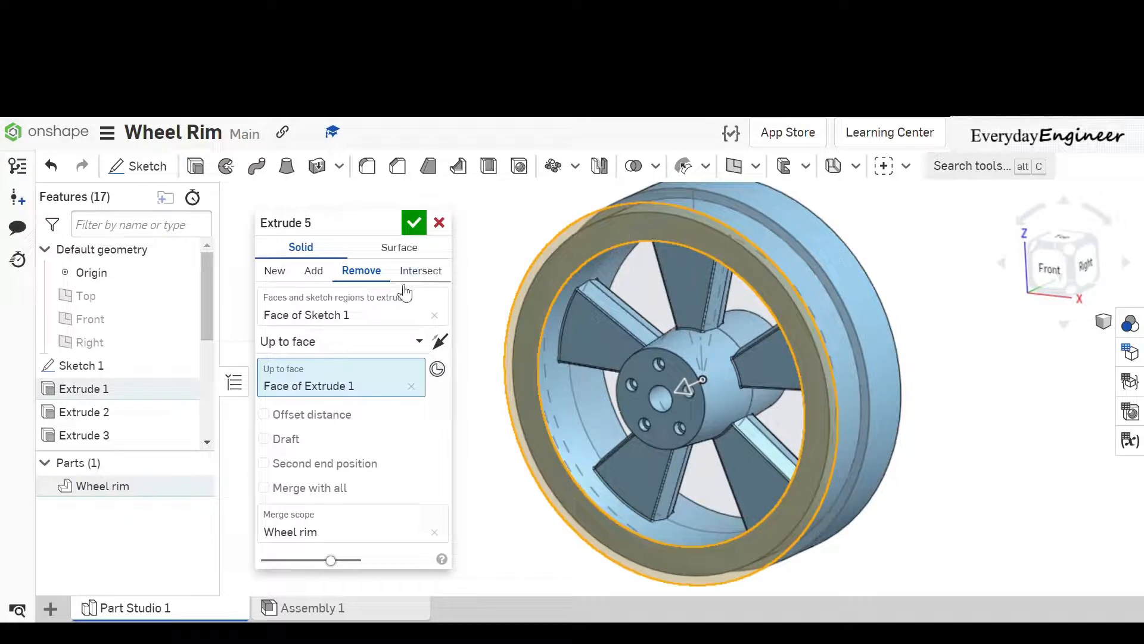
{"action": "left_click", "coordinate": [358, 424]}
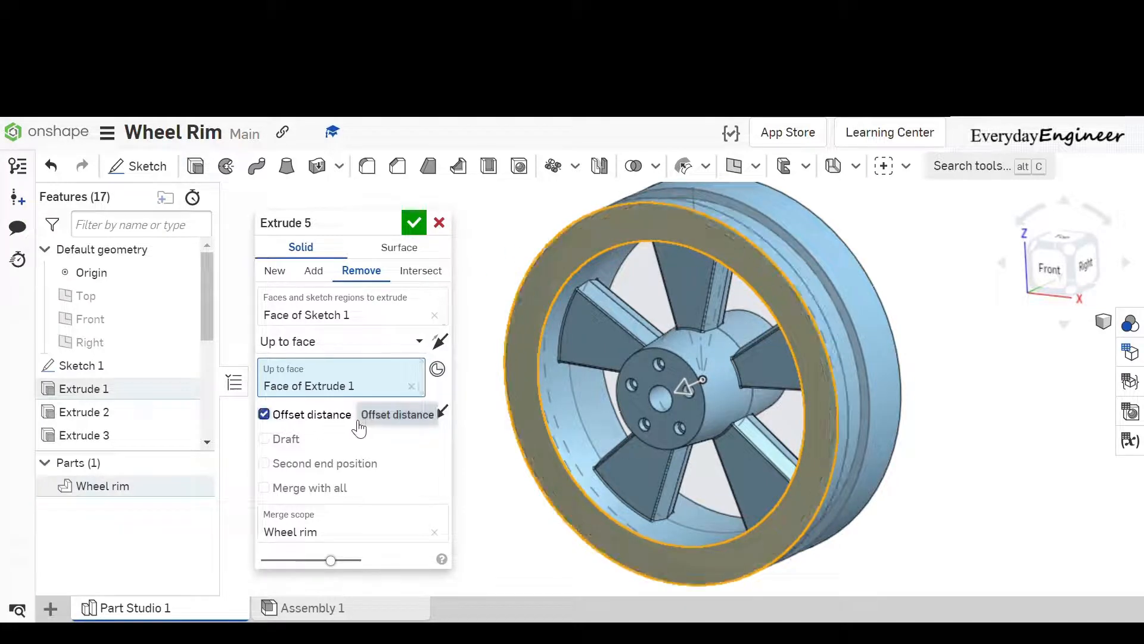
{"action": "left_click", "coordinate": [414, 425]}
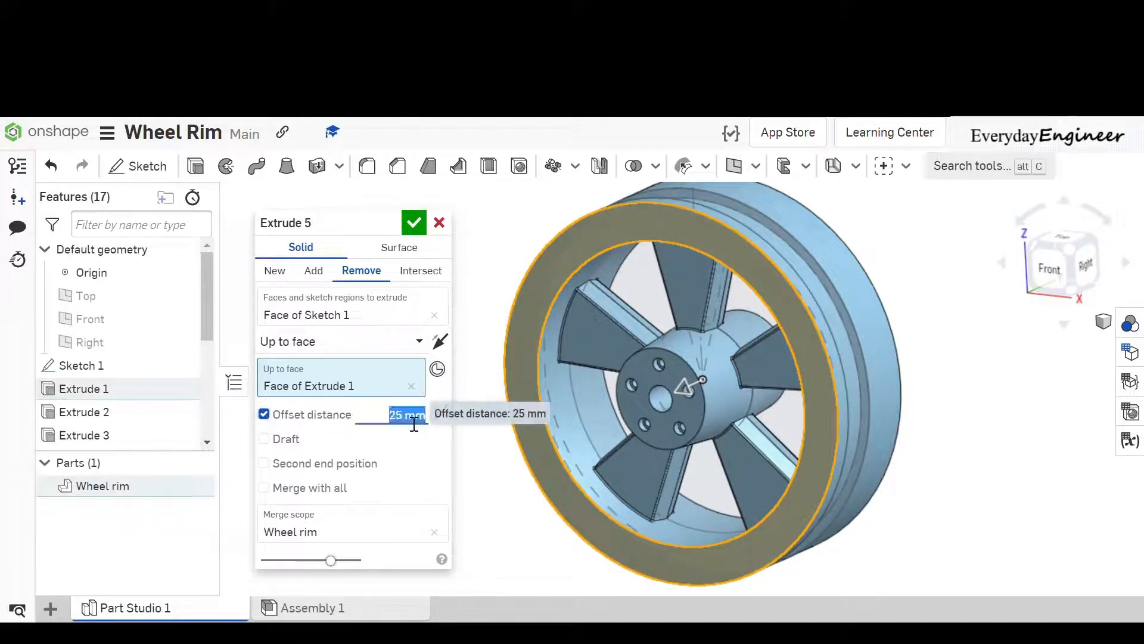
{"action": "type", "text": "20"}
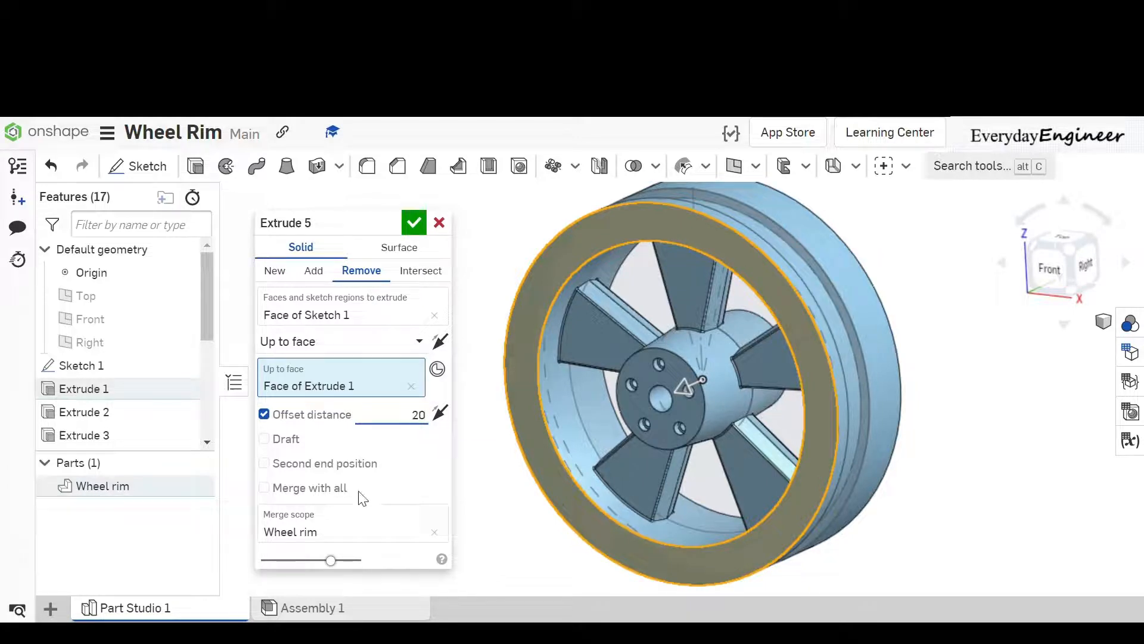
Add a second end position up to the outer ring's back face with a 20 mm offset and finish the groove cut.
{"action": "left_click", "coordinate": [264, 463]}
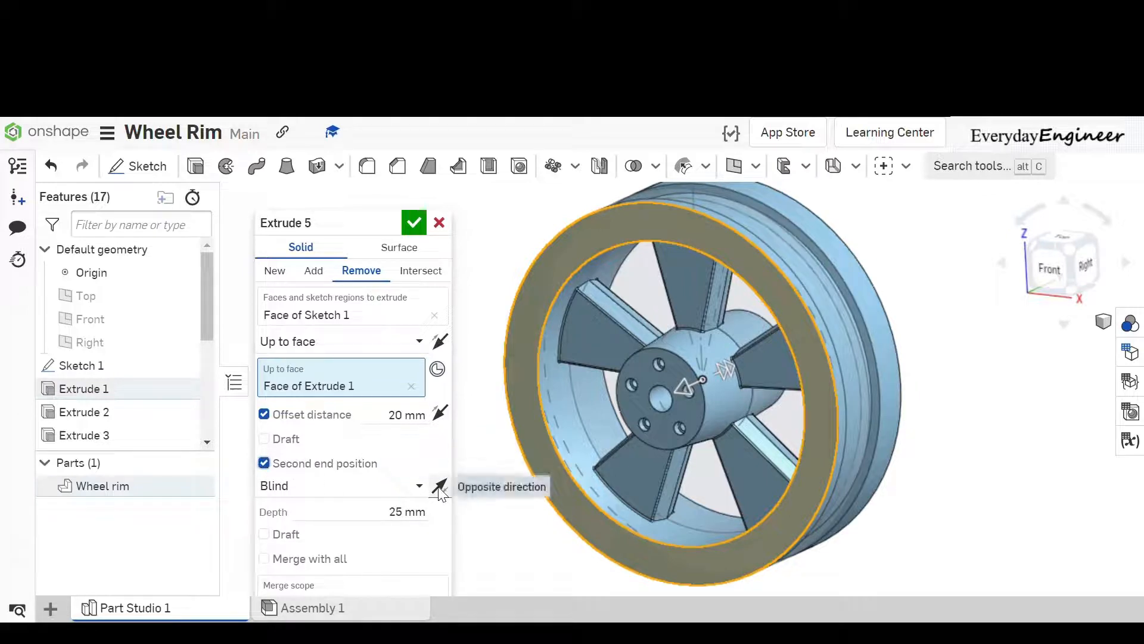
{"action": "left_click", "coordinate": [310, 486]}
{"action": "left_click", "coordinate": [311, 389]}
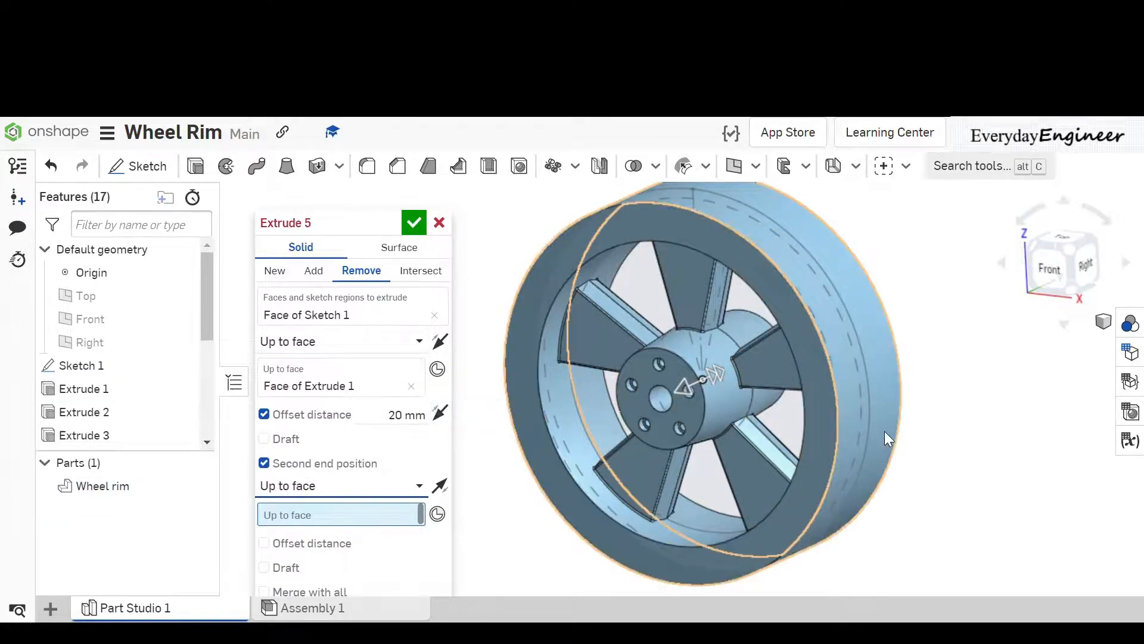
{"action": "right_click_drag", "start_coordinate": [884, 431], "coordinate": [787, 439]}
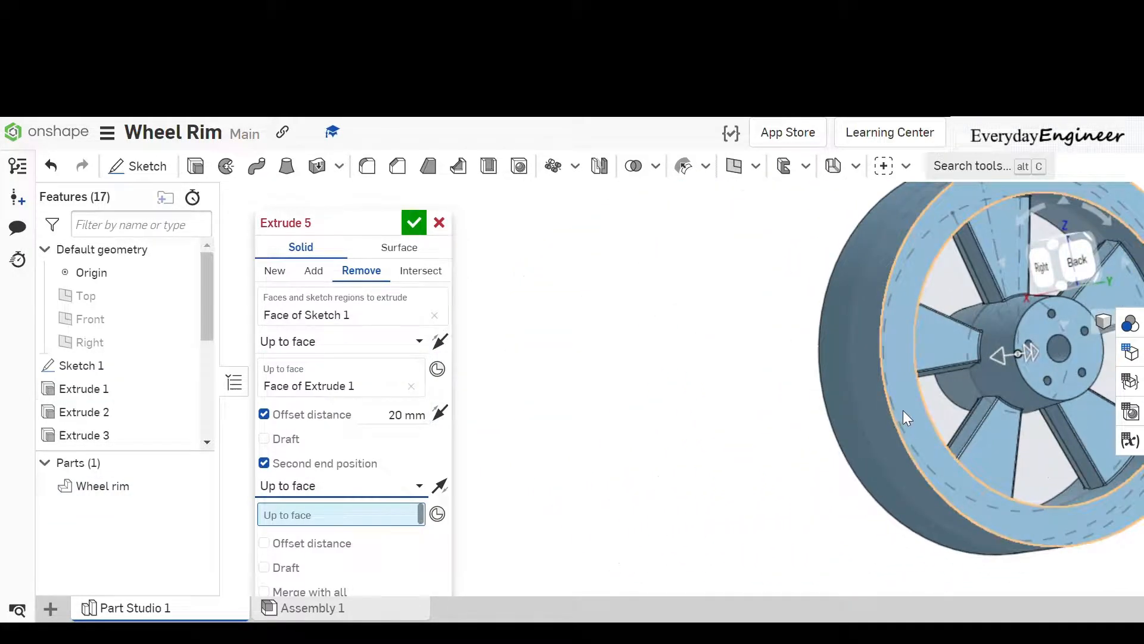
{"action": "left_click", "coordinate": [903, 412]}
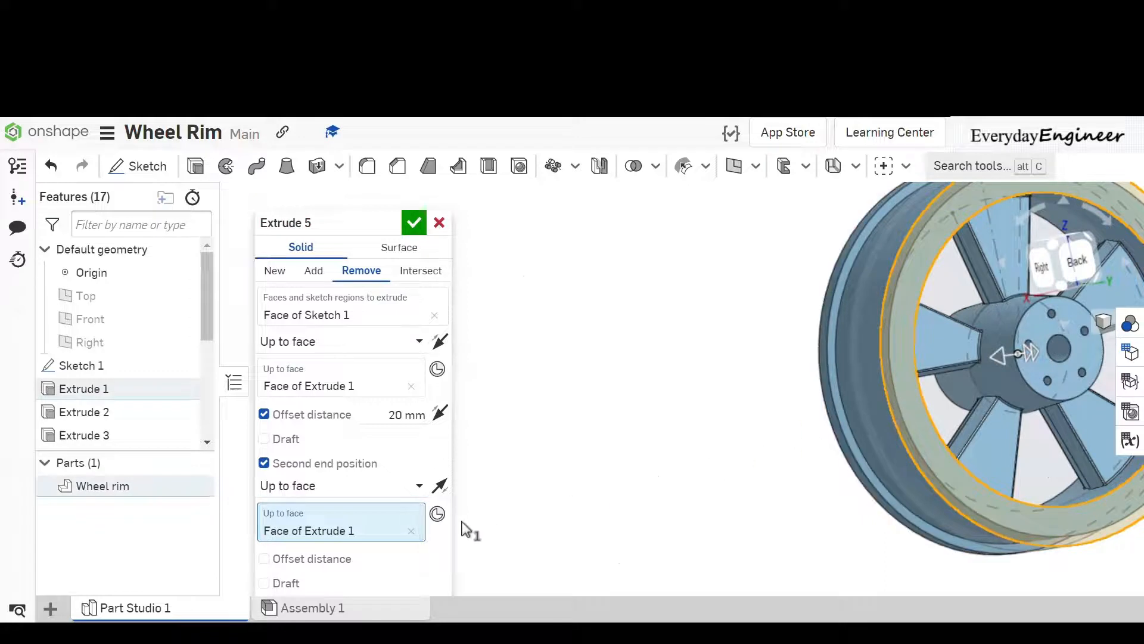
{"action": "left_click", "coordinate": [264, 558]}
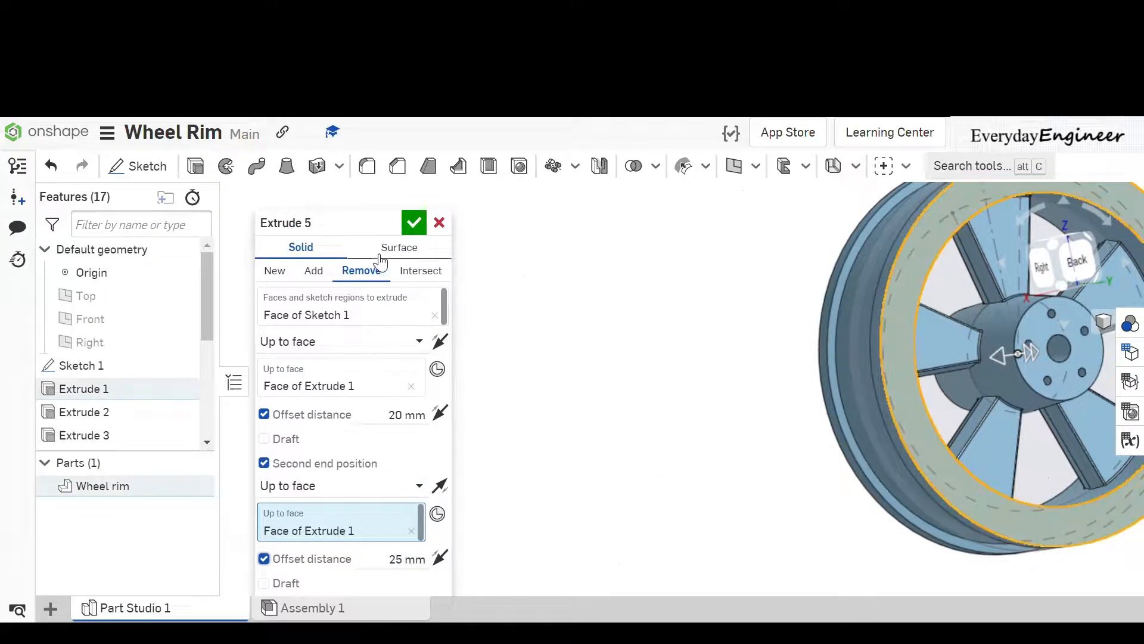
{"action": "left_click", "coordinate": [416, 567]}
{"action": "type", "text": "20"}
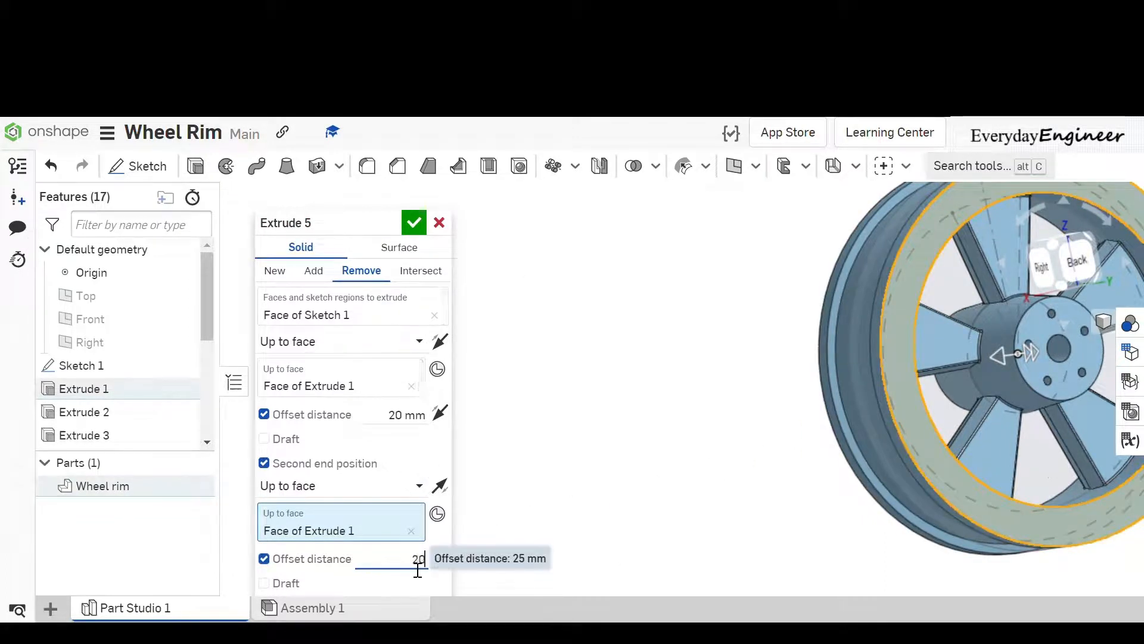
{"action": "key", "text": "Return"}
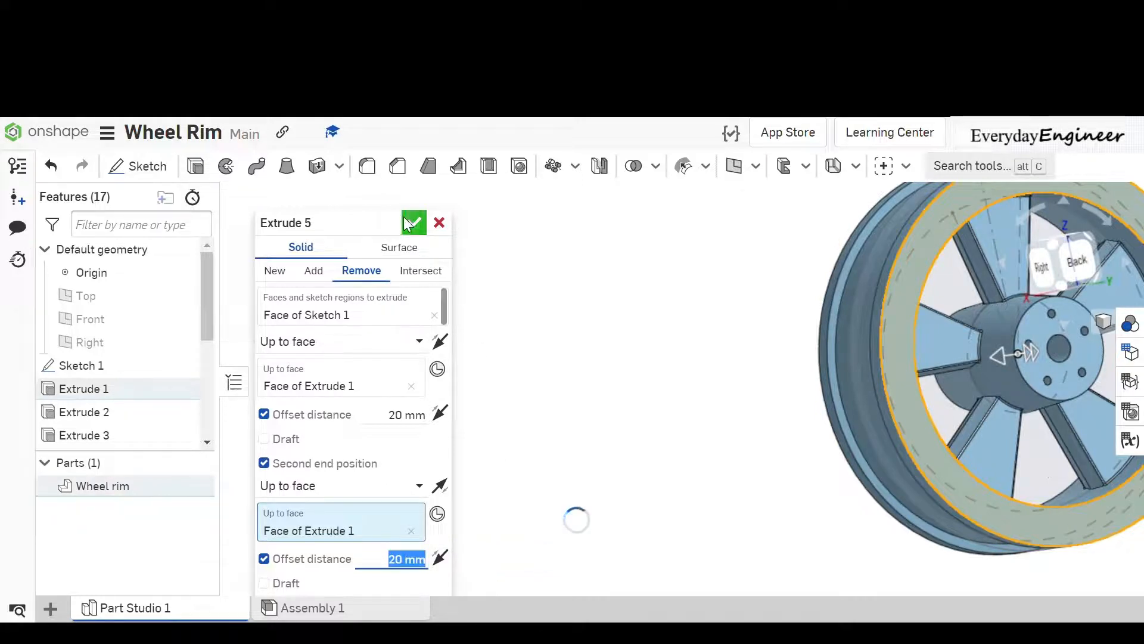
{"action": "left_click", "coordinate": [411, 223]}
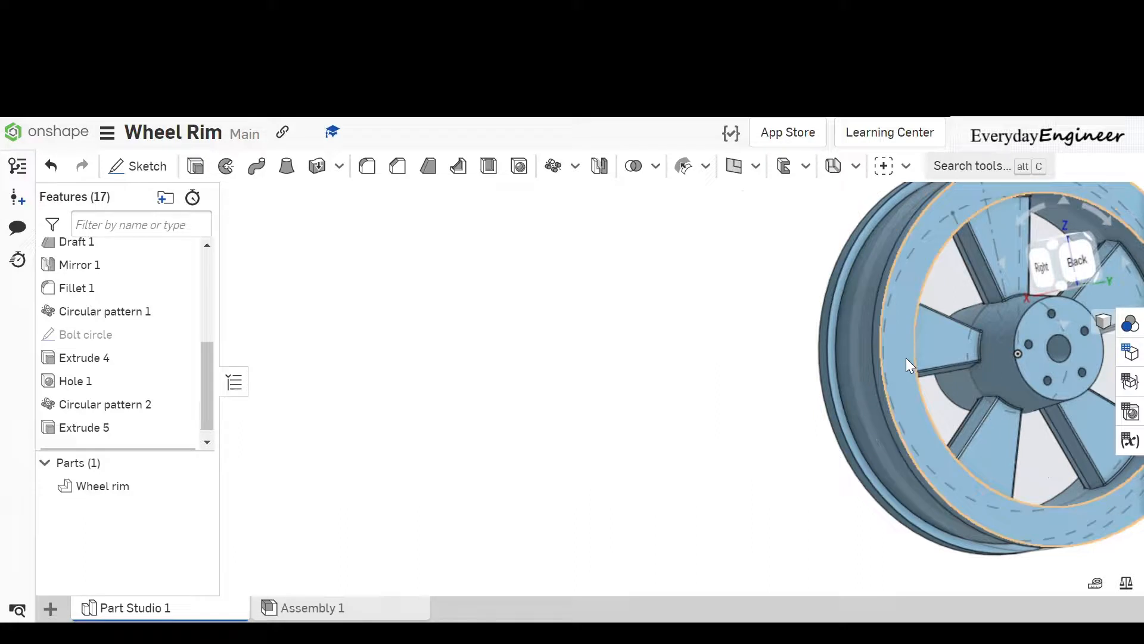
Begin an equal-distance chamfer on the front side's outer and inner rim edges and the hub's front edge.
{"action": "middle_click_drag", "start_coordinate": [906, 358], "coordinate": [666, 421]}
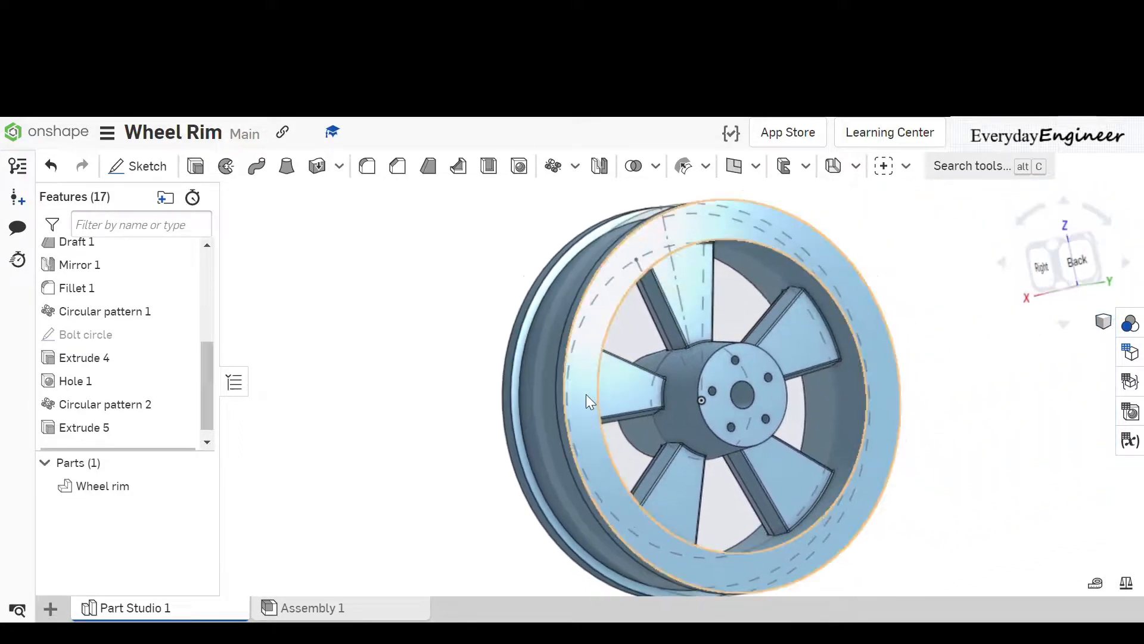
{"action": "left_click", "coordinate": [399, 169]}
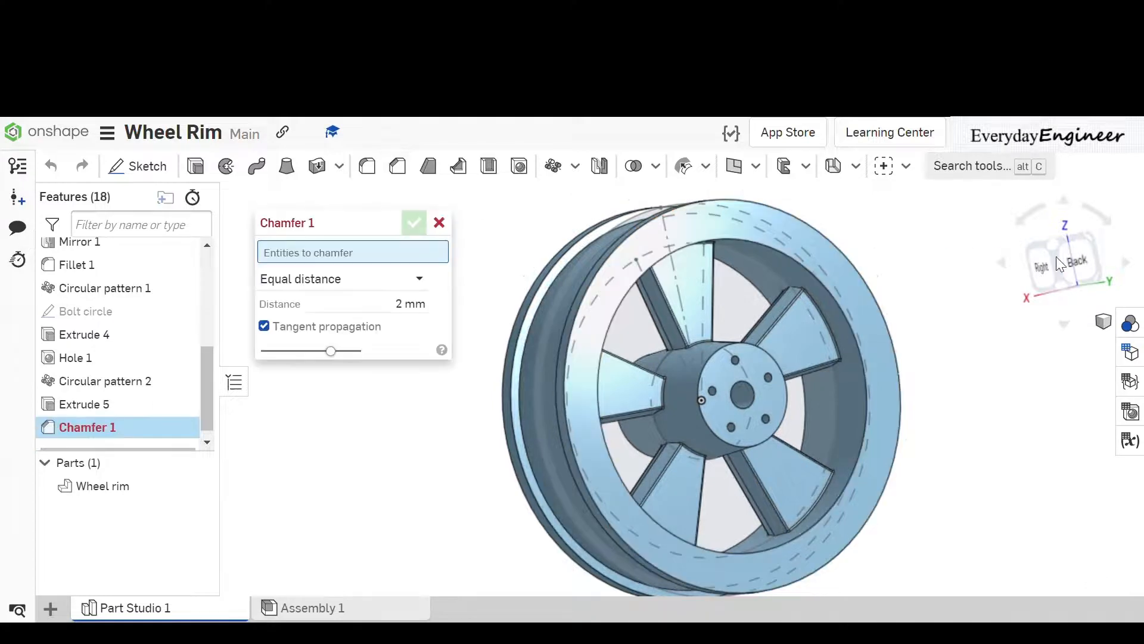
{"action": "right_click_drag", "start_coordinate": [978, 282], "coordinate": [1038, 285]}
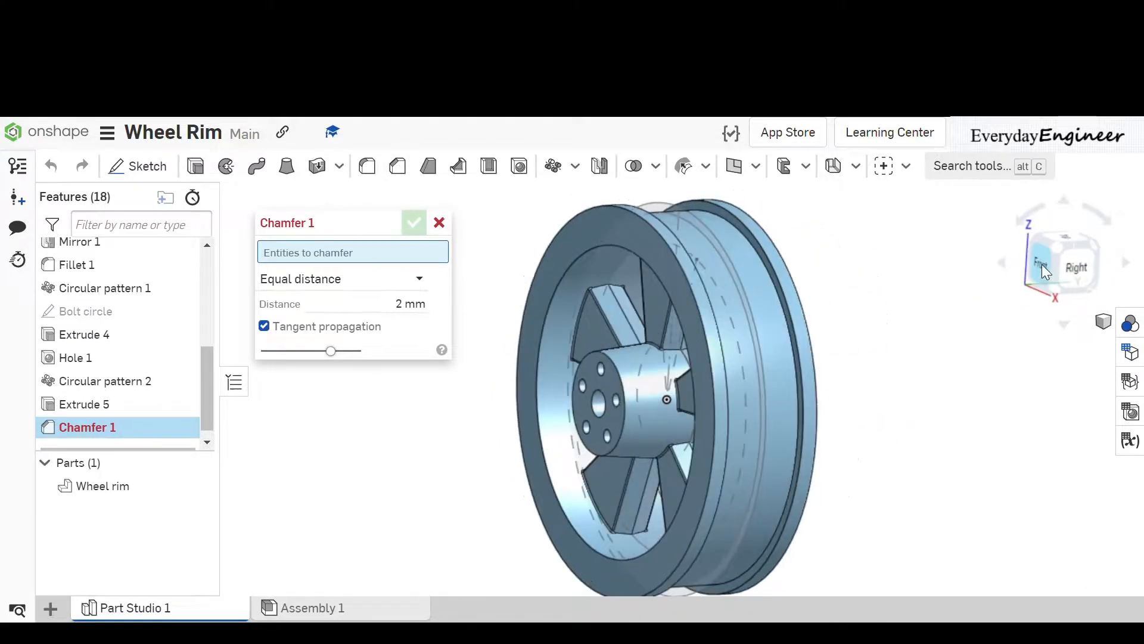
{"action": "left_click", "coordinate": [1041, 265]}
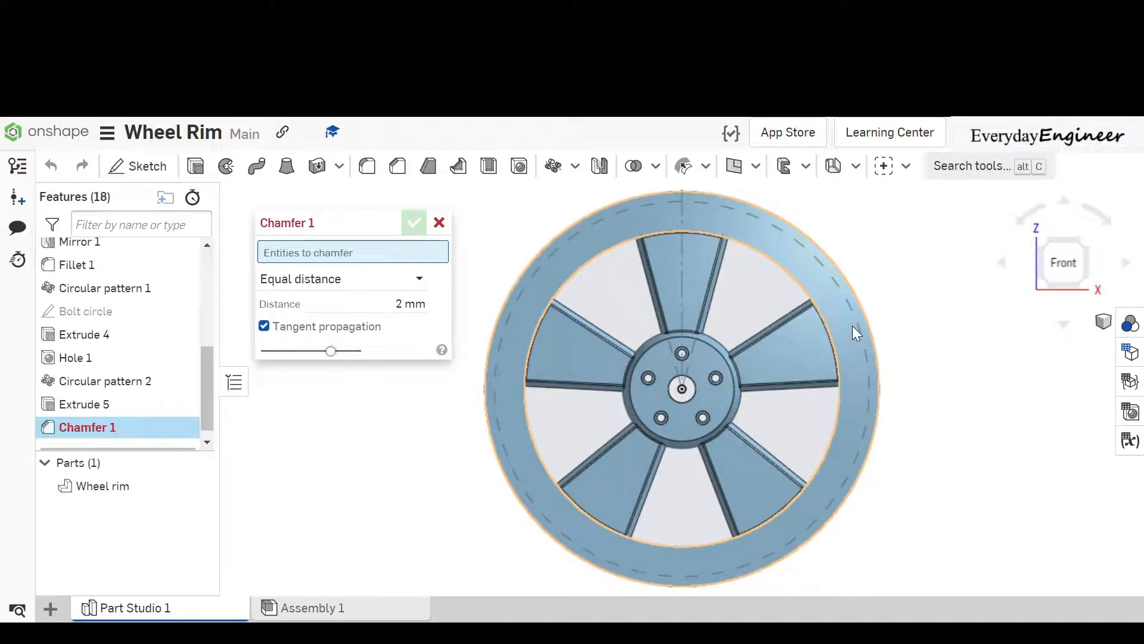
{"action": "left_click", "coordinate": [626, 205]}
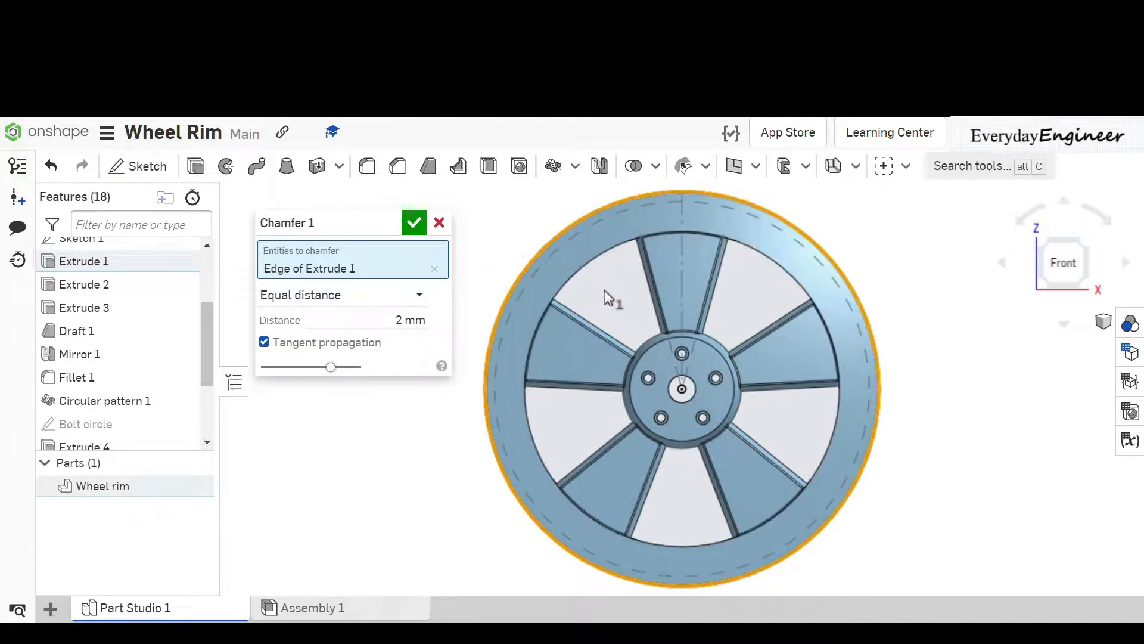
{"action": "left_click", "coordinate": [589, 271]}
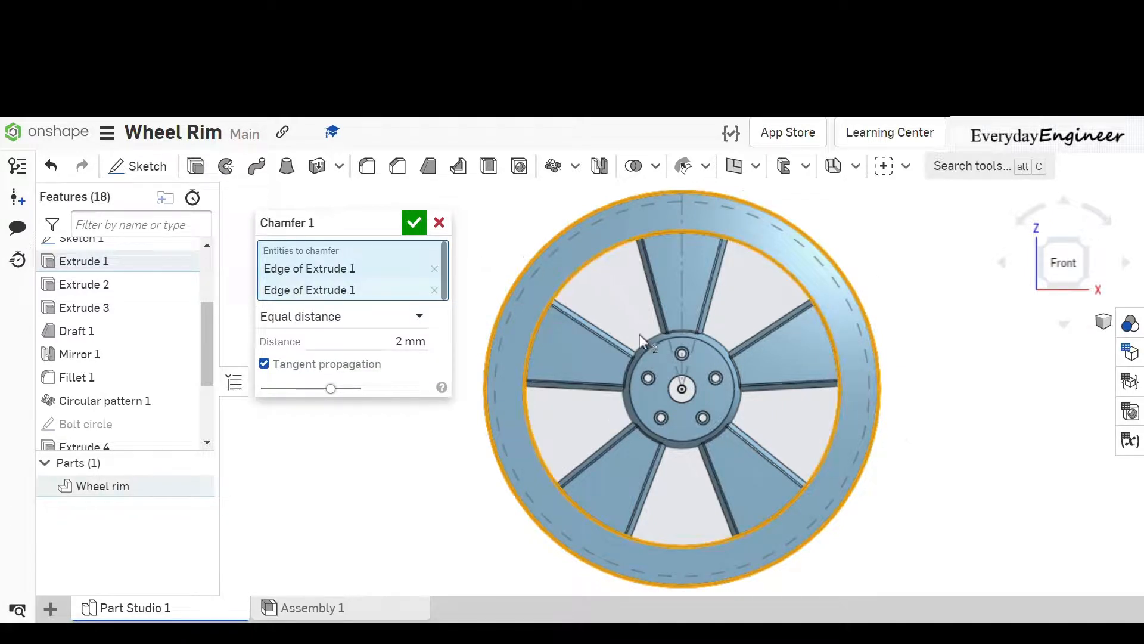
{"action": "left_click", "coordinate": [653, 345]}
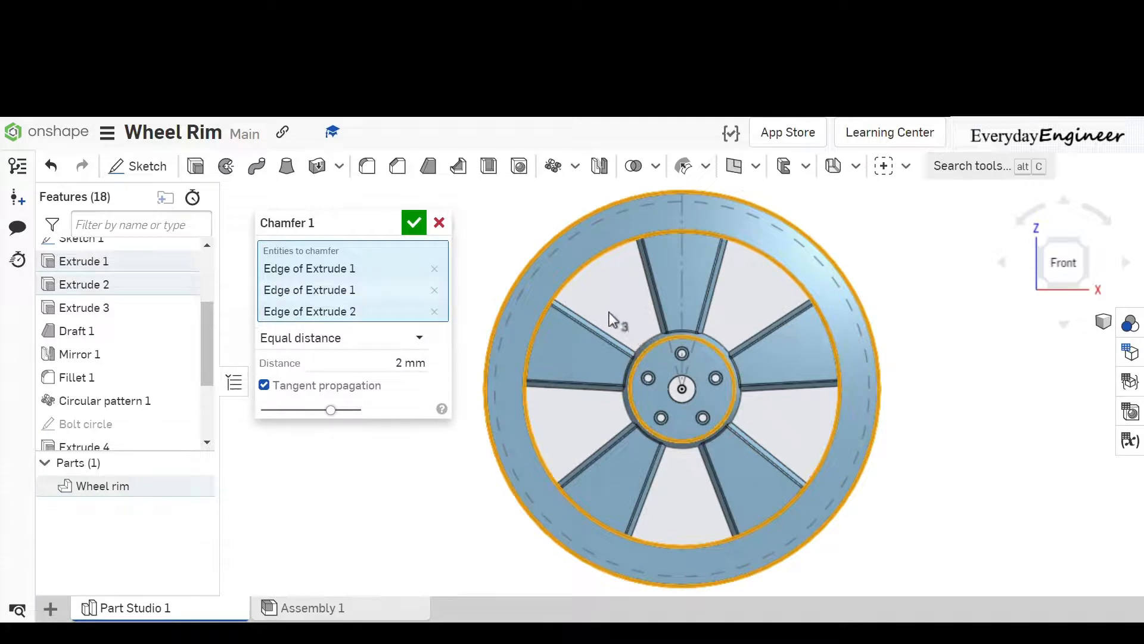
Add the groove's two outer edges, the back side's outer and inner rim edges, and the hub's back edge to the chamfer.
{"action": "right_click_drag", "start_coordinate": [763, 337], "coordinate": [680, 340]}
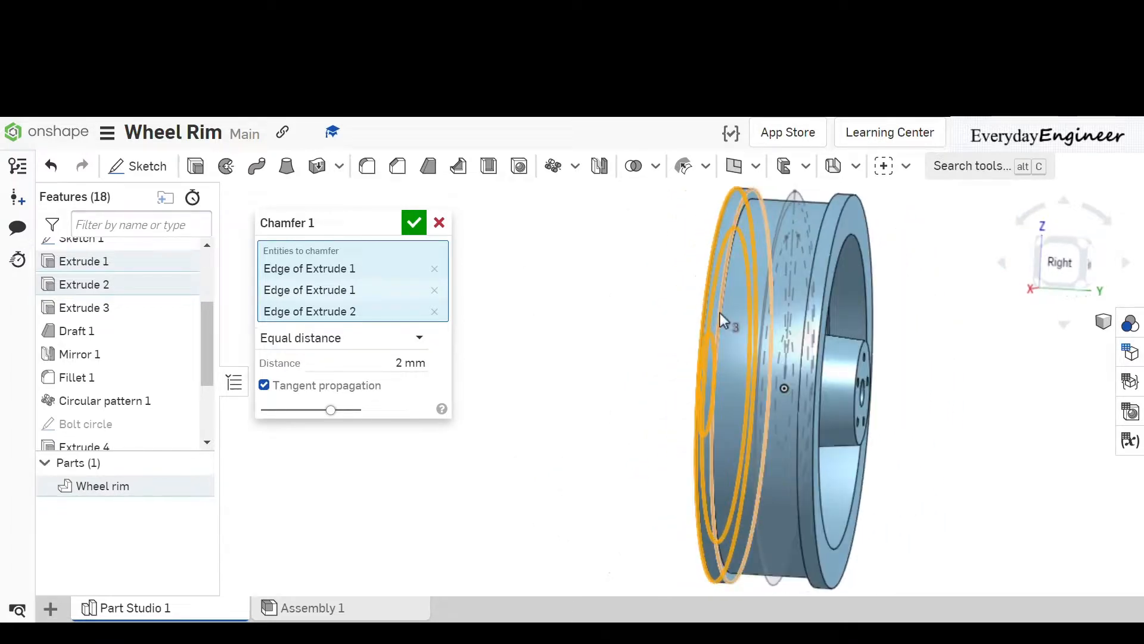
{"action": "left_click", "coordinate": [720, 312]}
{"action": "right_click", "coordinate": [802, 320]}
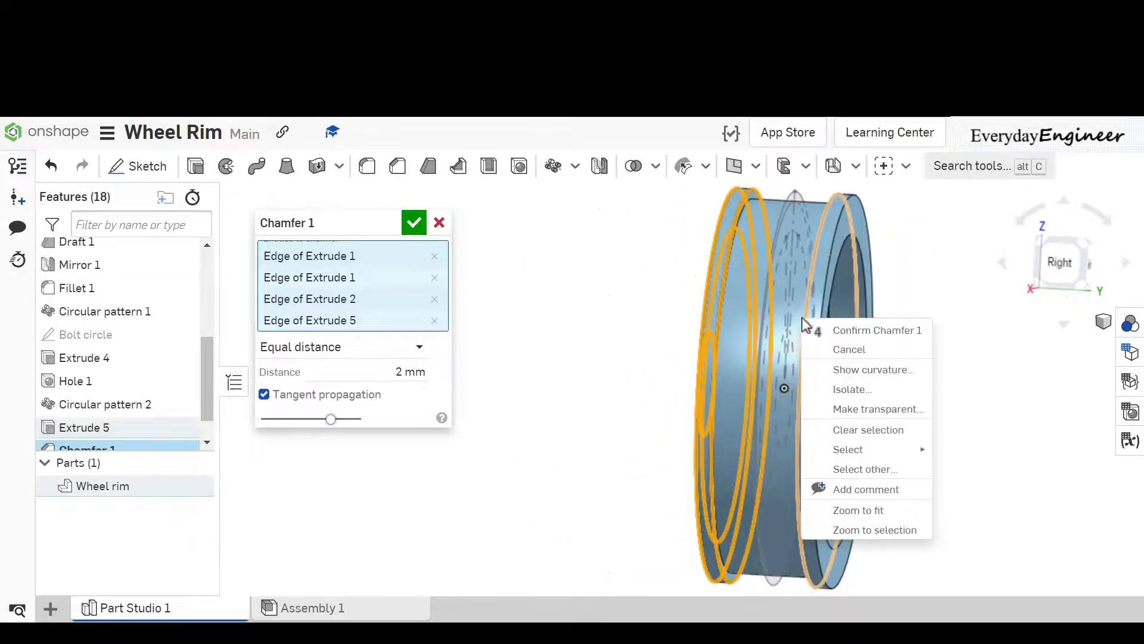
{"action": "left_click", "coordinate": [806, 311]}
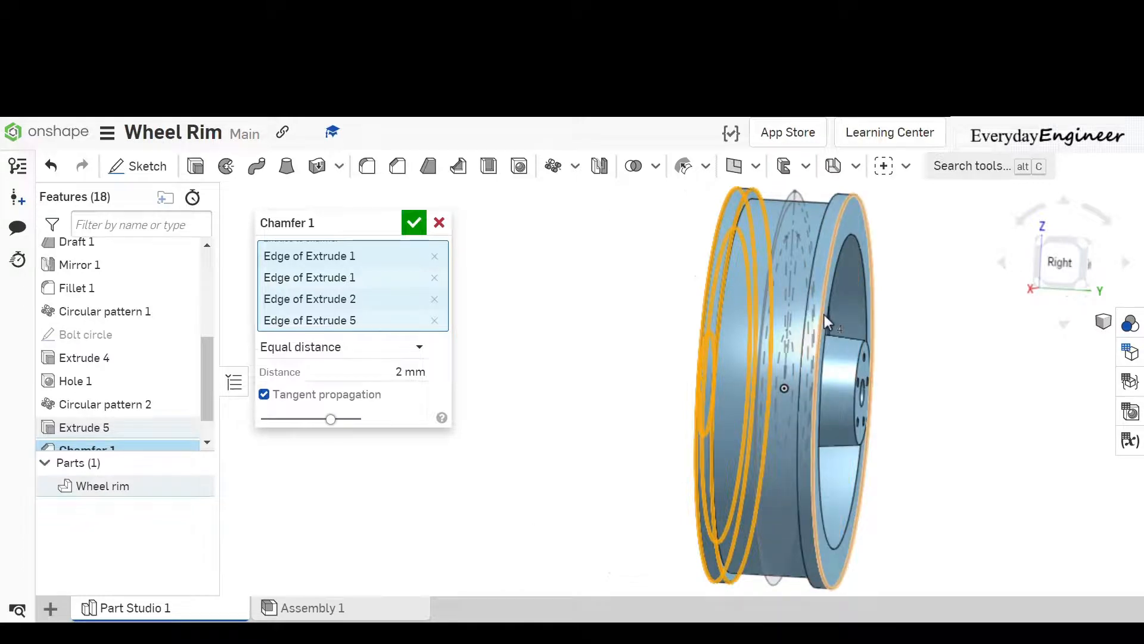
{"action": "left_click", "coordinate": [824, 315]}
{"action": "right_click_drag", "start_coordinate": [811, 290], "coordinate": [869, 324]}
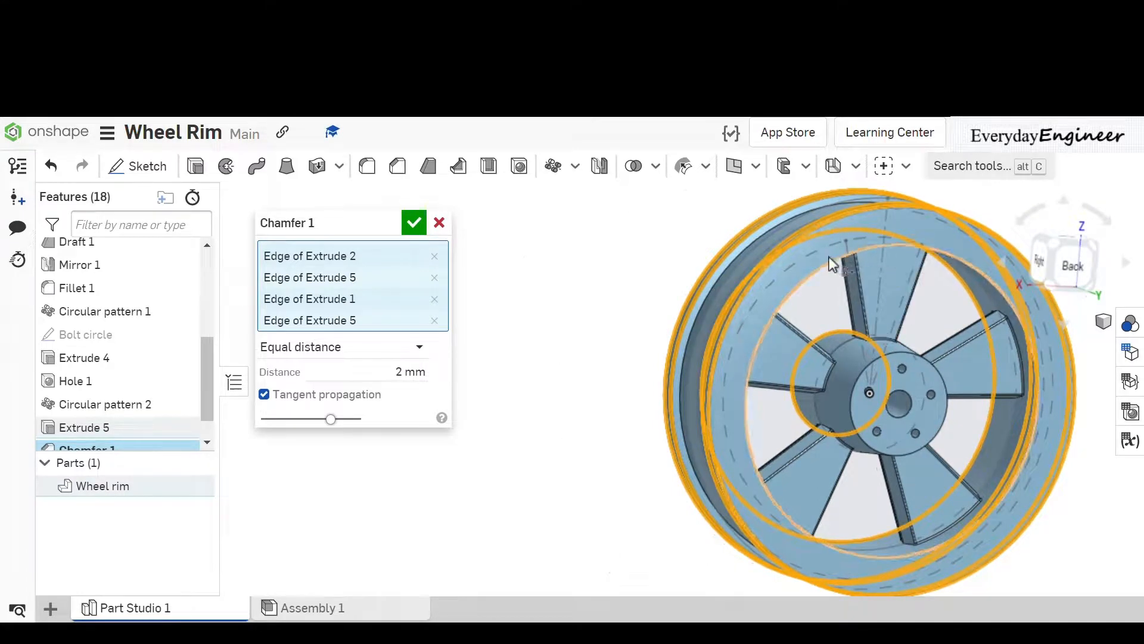
{"action": "left_click", "coordinate": [885, 331]}
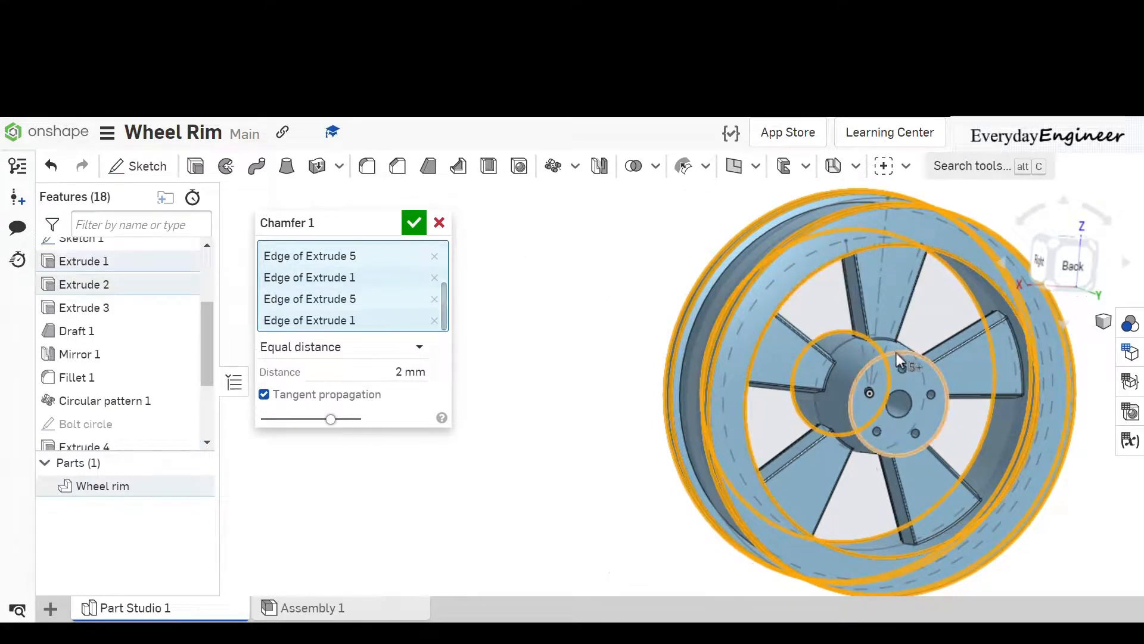
{"action": "left_click", "coordinate": [897, 358]}
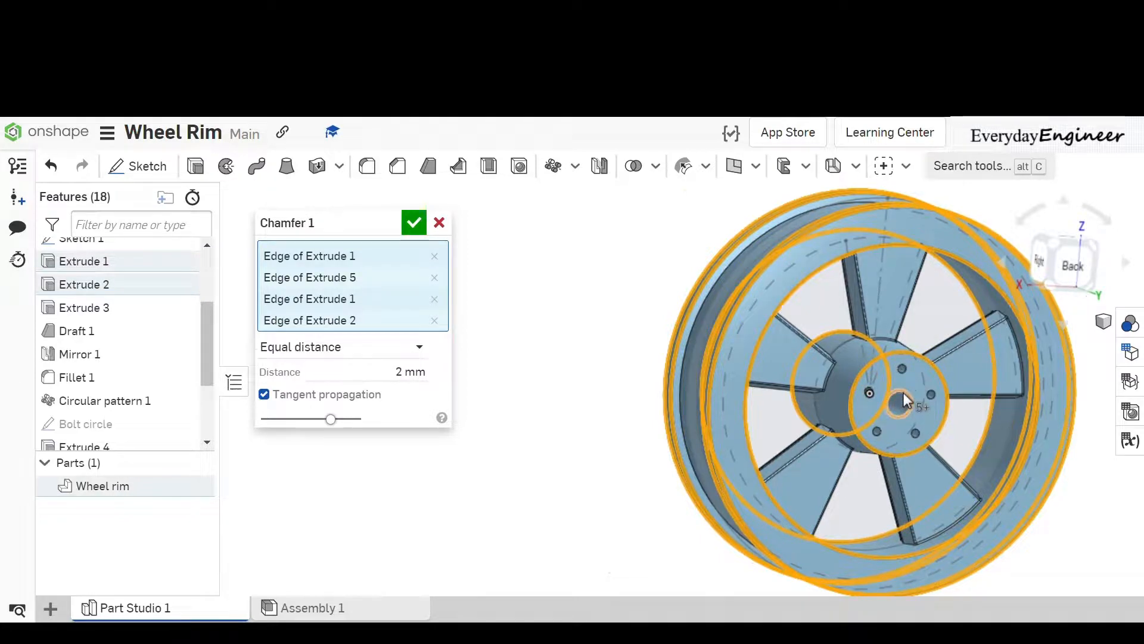
Set the chamfer distance to 8 mm and finish the chamfer.
{"action": "left_click", "coordinate": [419, 374]}
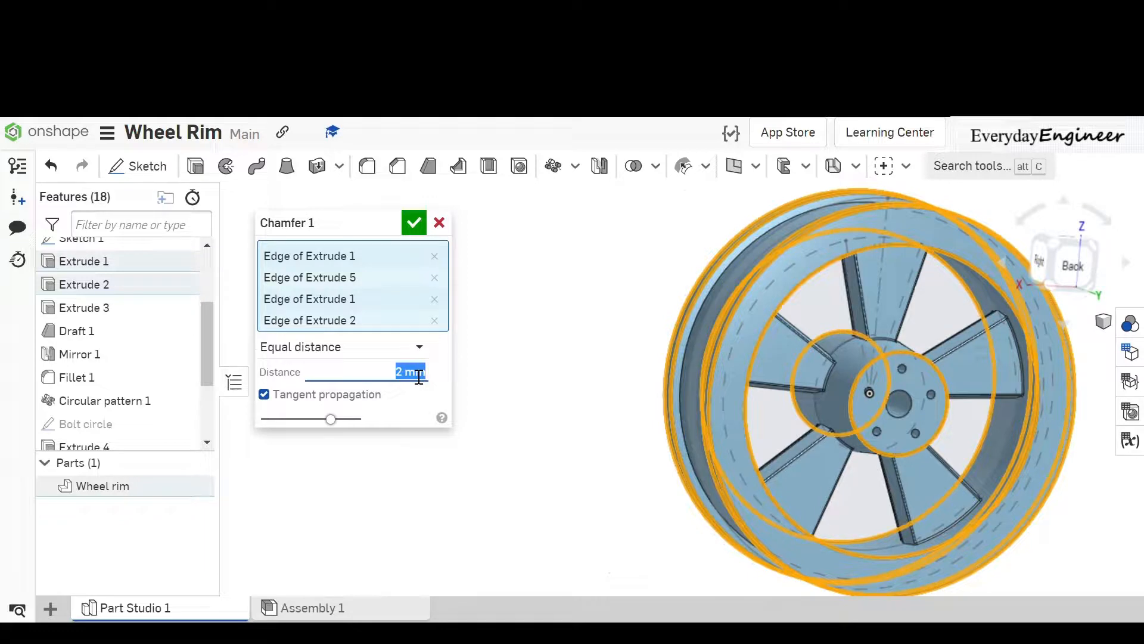
{"action": "type", "text": "3"}
{"action": "key", "text": "Return"}
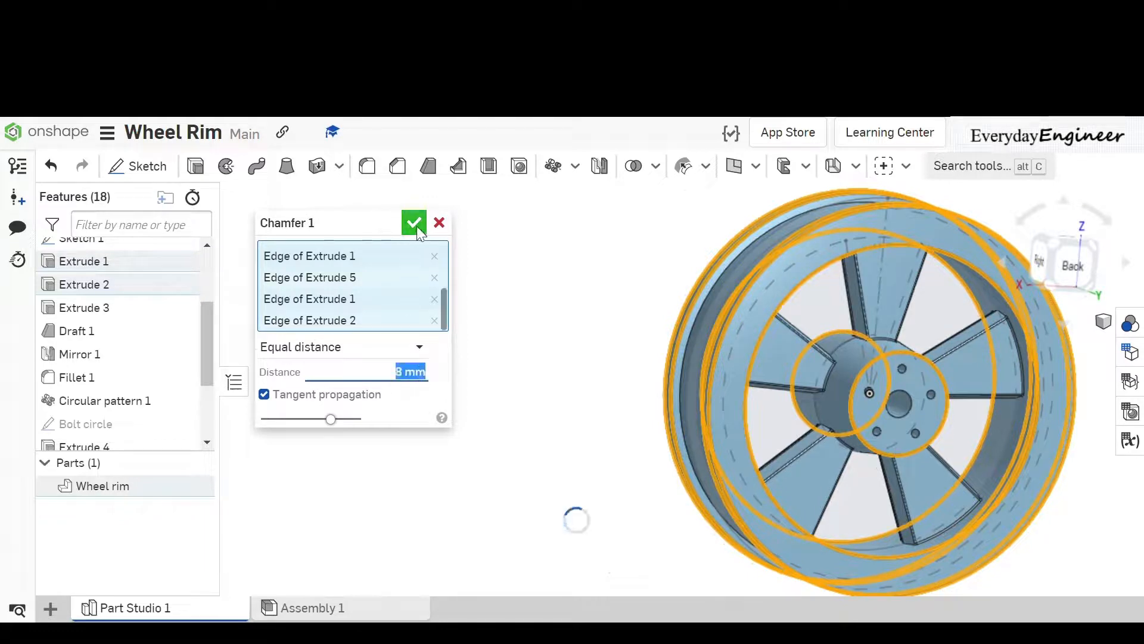
{"action": "left_click", "coordinate": [420, 221]}
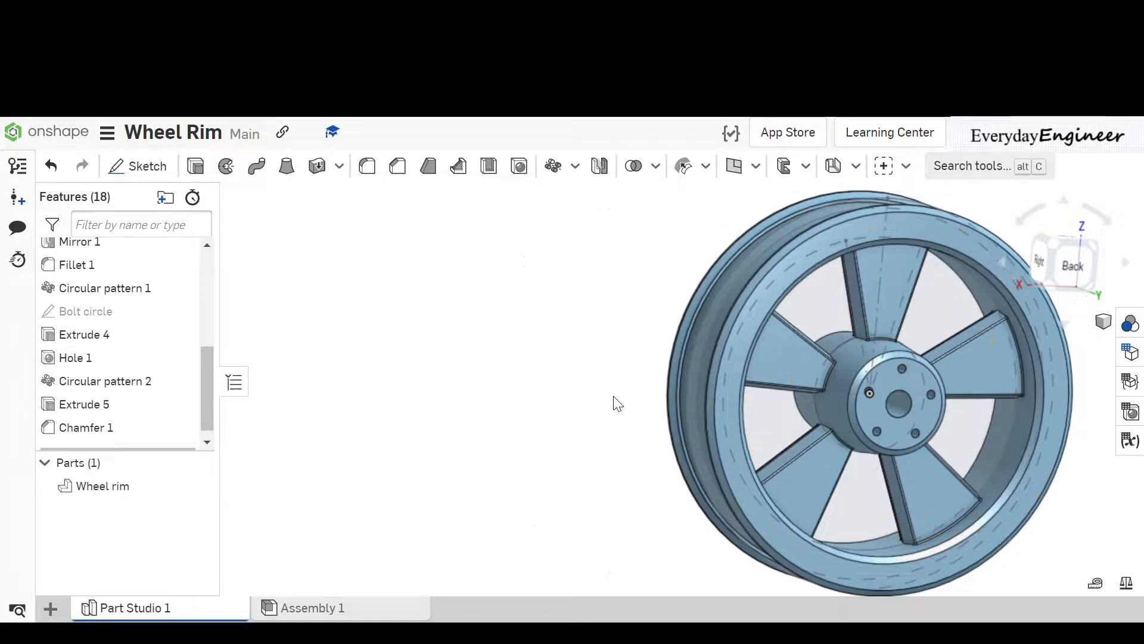
Fillet the two bottom edges of the outer groove with a 5 mm radius.
{"action": "right_click_drag", "start_coordinate": [616, 396], "coordinate": [732, 412]}
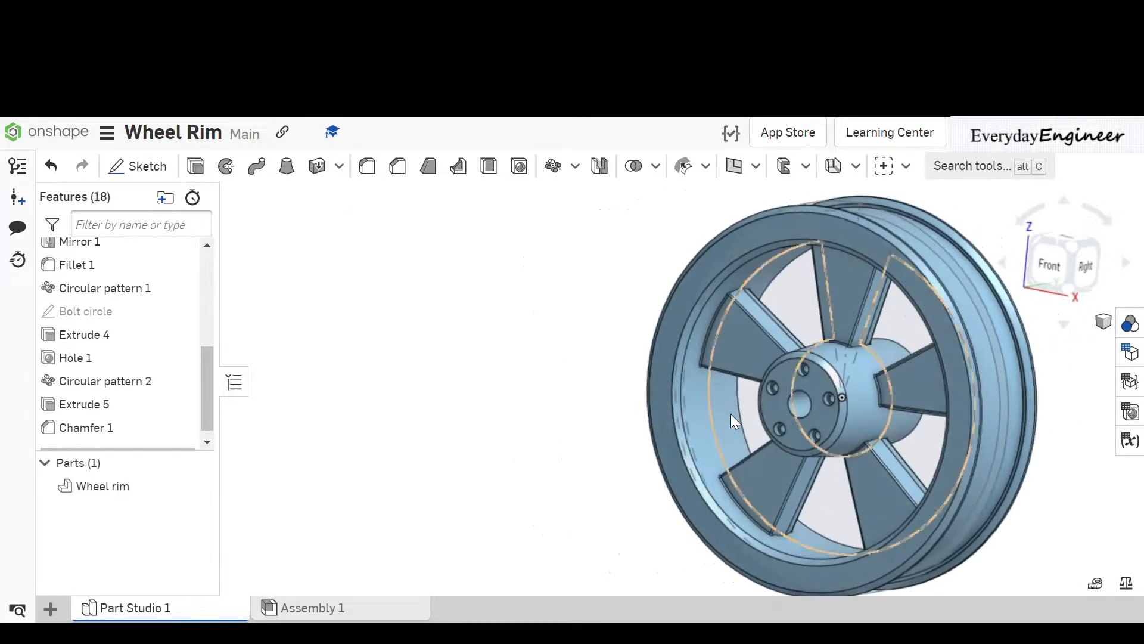
{"action": "left_click", "coordinate": [367, 167]}
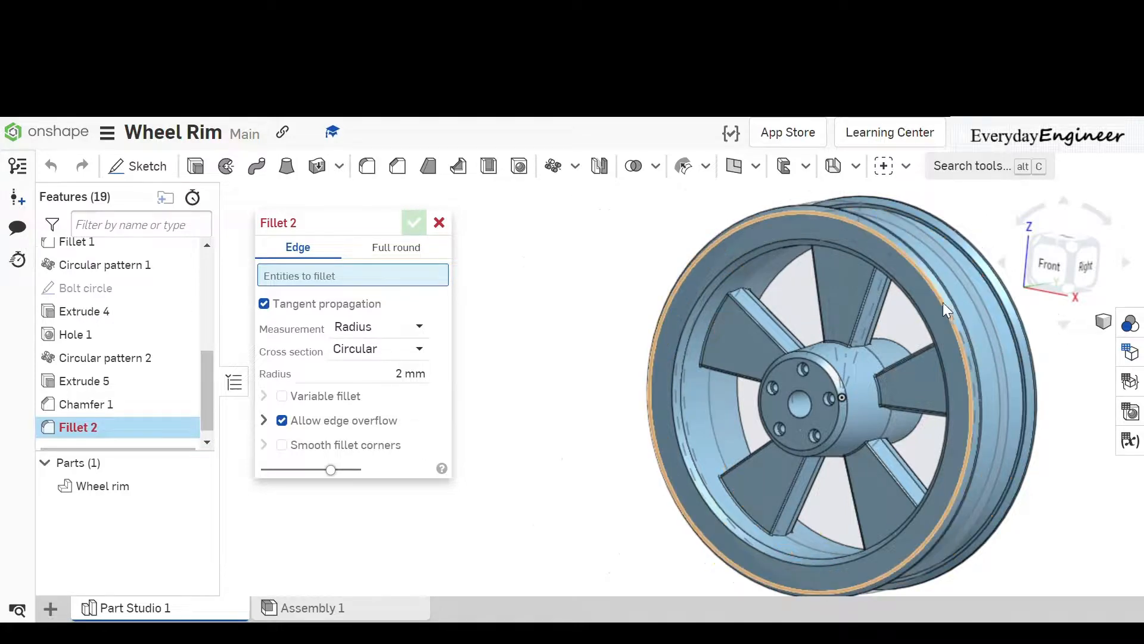
{"action": "scroll", "coordinate": [943, 302], "scroll_direction": "up", "scroll_amount": 5}
{"action": "middle_click_drag", "start_coordinate": [928, 312], "coordinate": [759, 308]}
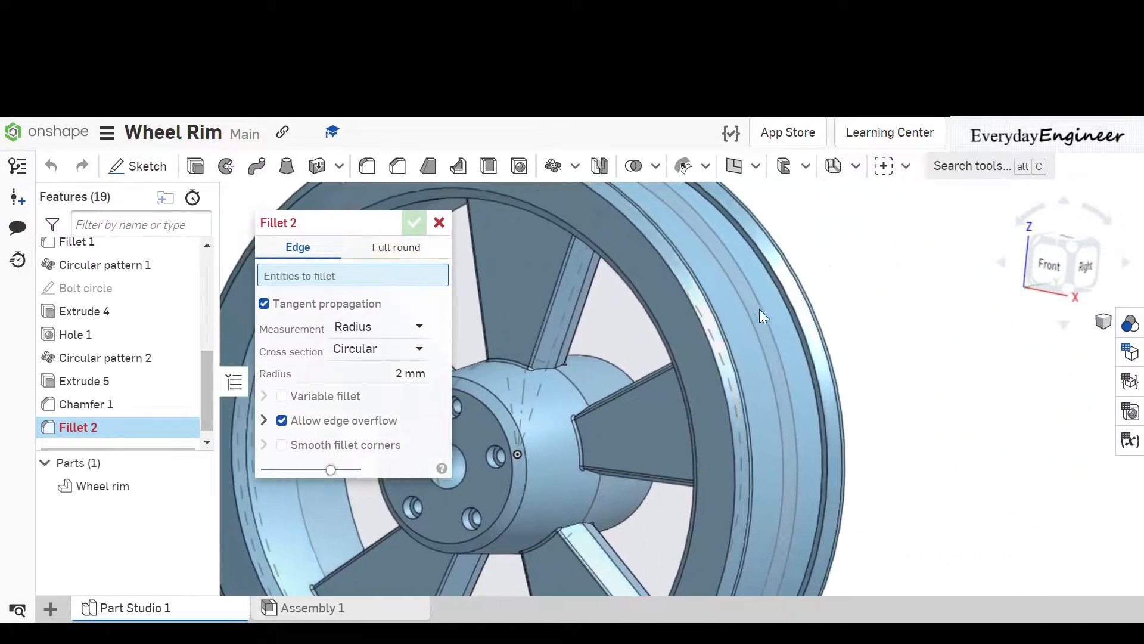
{"action": "left_click", "coordinate": [805, 357]}
{"action": "right_click_drag", "start_coordinate": [781, 358], "coordinate": [731, 362]}
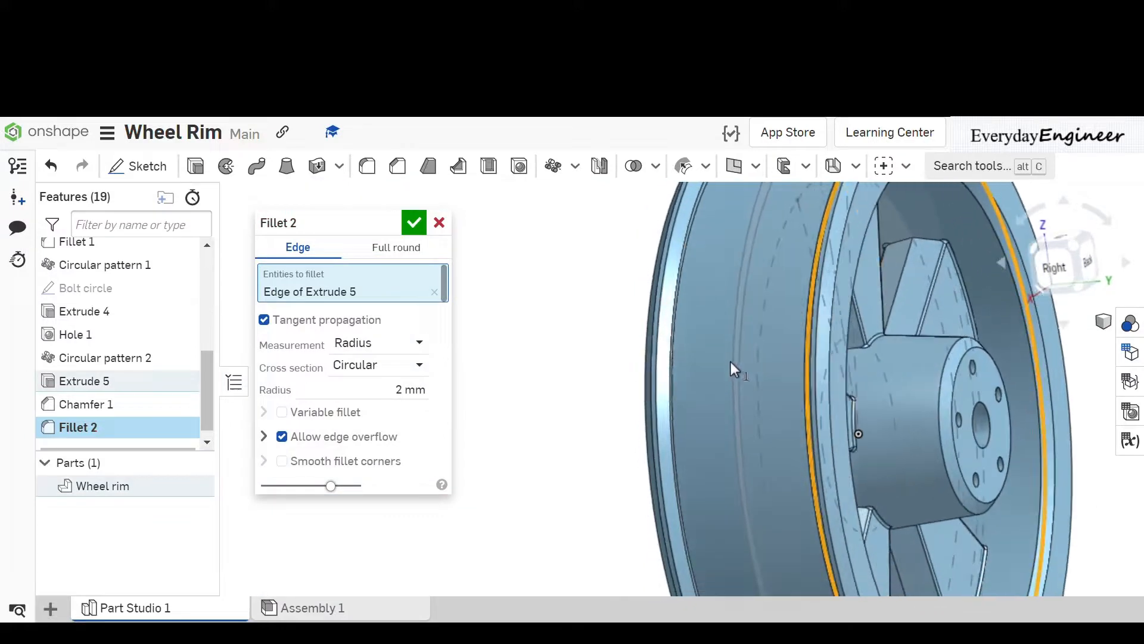
{"action": "left_click", "coordinate": [672, 377]}
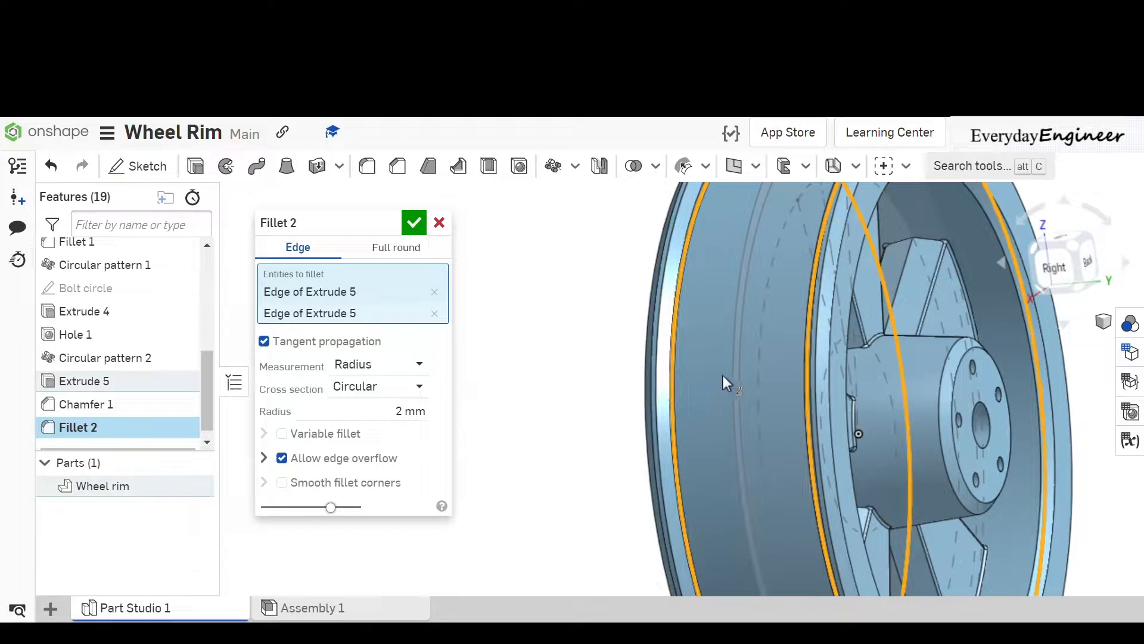
{"action": "left_click", "coordinate": [410, 412]}
{"action": "type", "text": "5"}
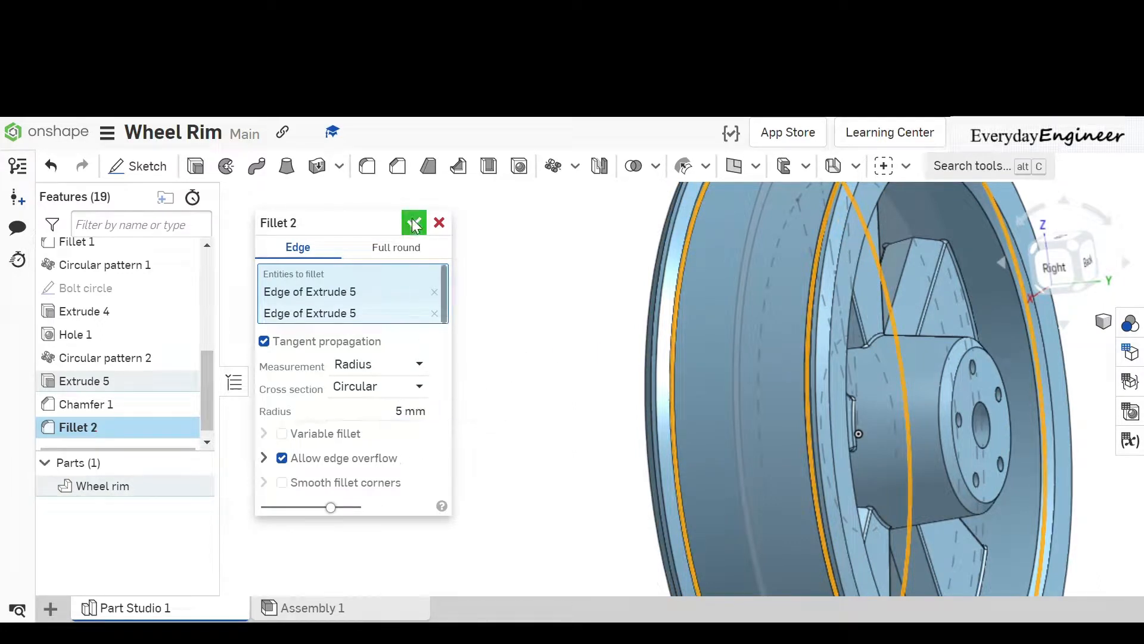
{"action": "left_click", "coordinate": [414, 220]}
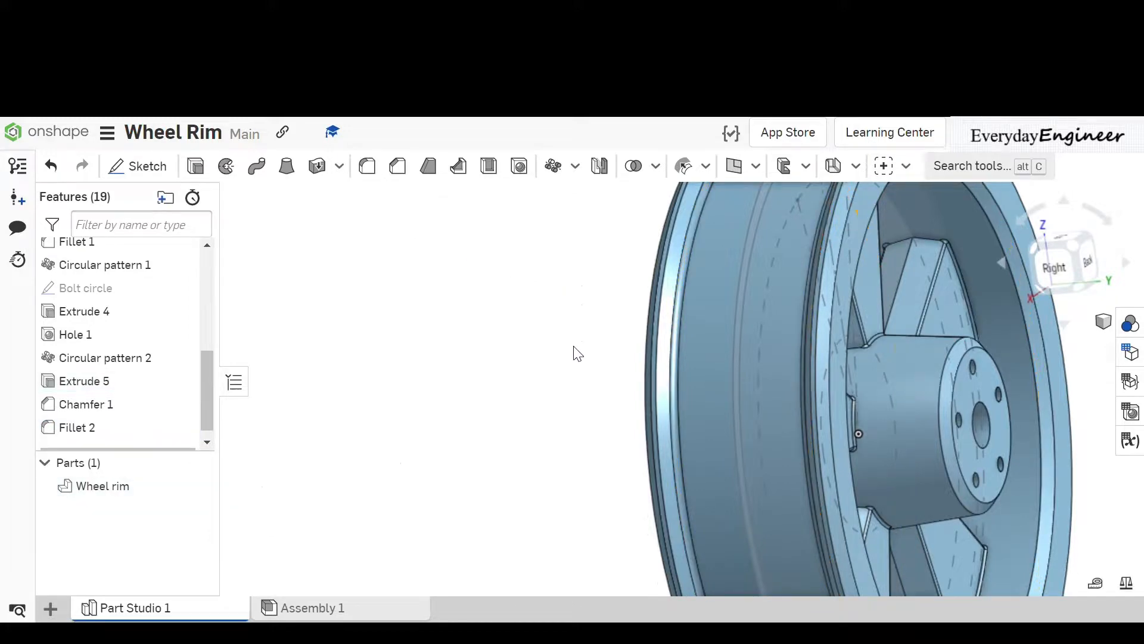
Assign the Aluminum - 1060 material from the Onshape Material Library to the wheel rim part.
{"action": "right_click_drag", "start_coordinate": [577, 353], "coordinate": [644, 376]}
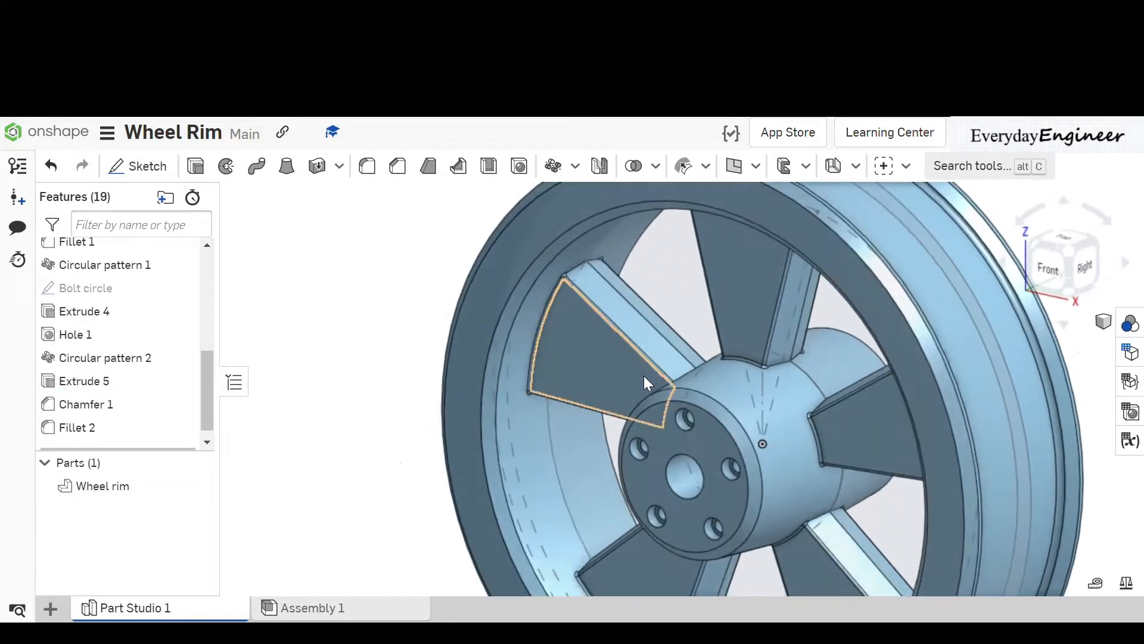
{"action": "right_click", "coordinate": [150, 494]}
{"action": "left_click", "coordinate": [253, 275]}
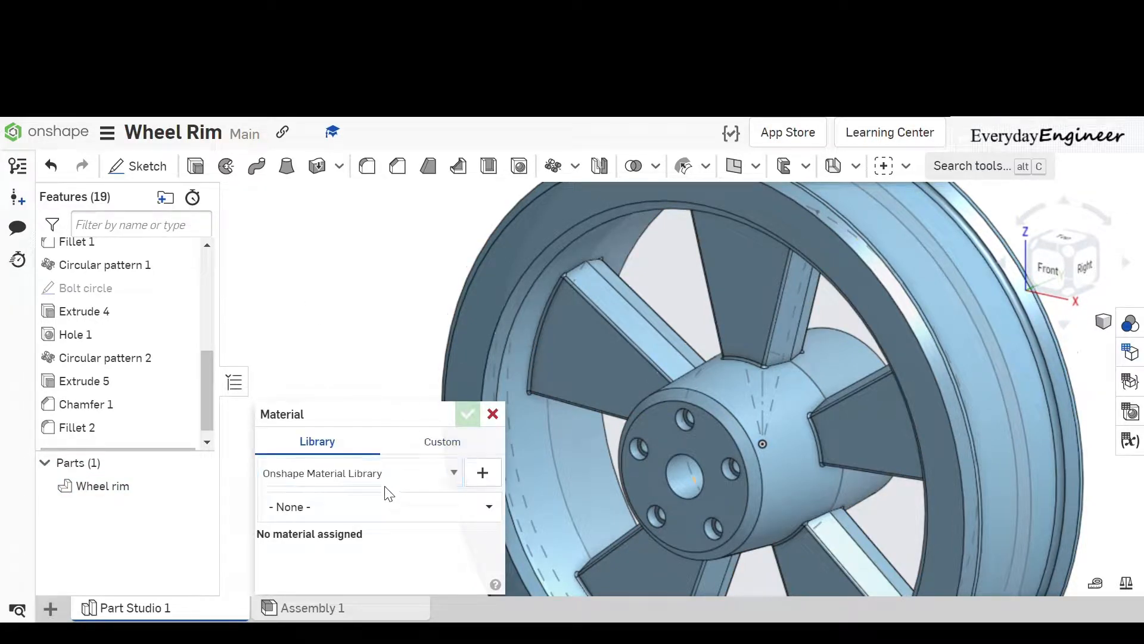
{"action": "left_click", "coordinate": [358, 517]}
{"action": "type", "text": "alumin"}
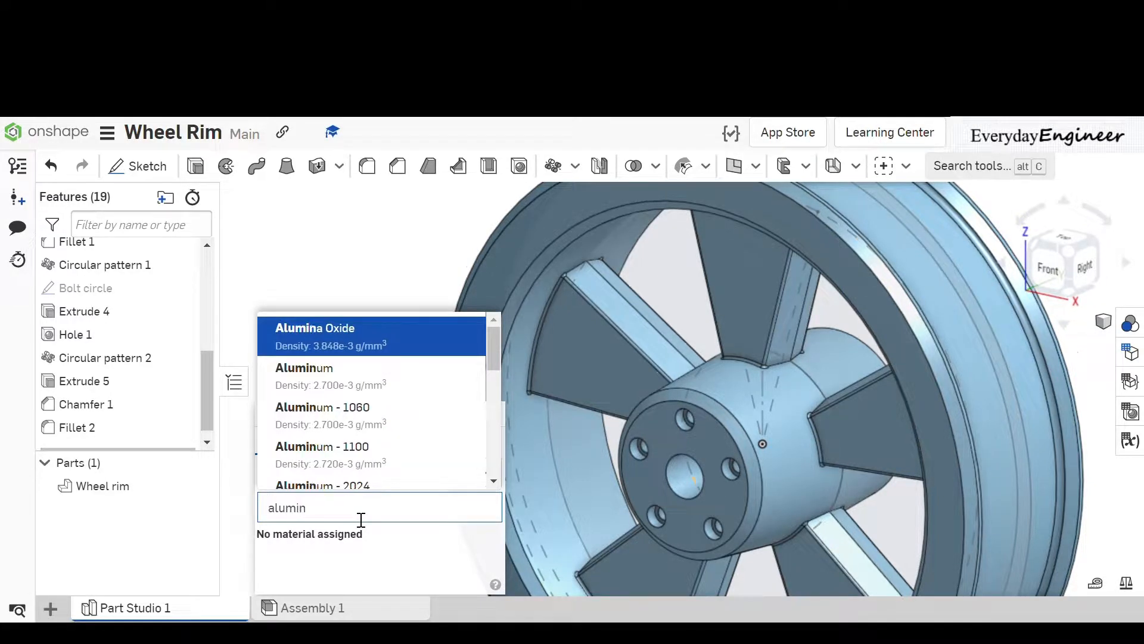
{"action": "left_click", "coordinate": [362, 417]}
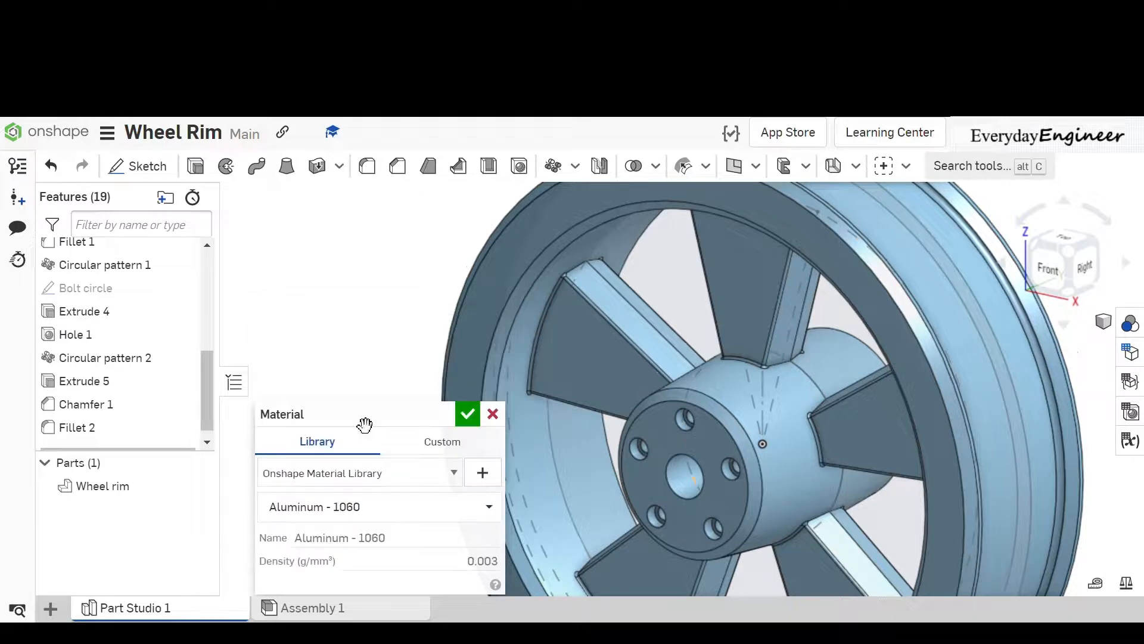
{"action": "left_click", "coordinate": [469, 415]}
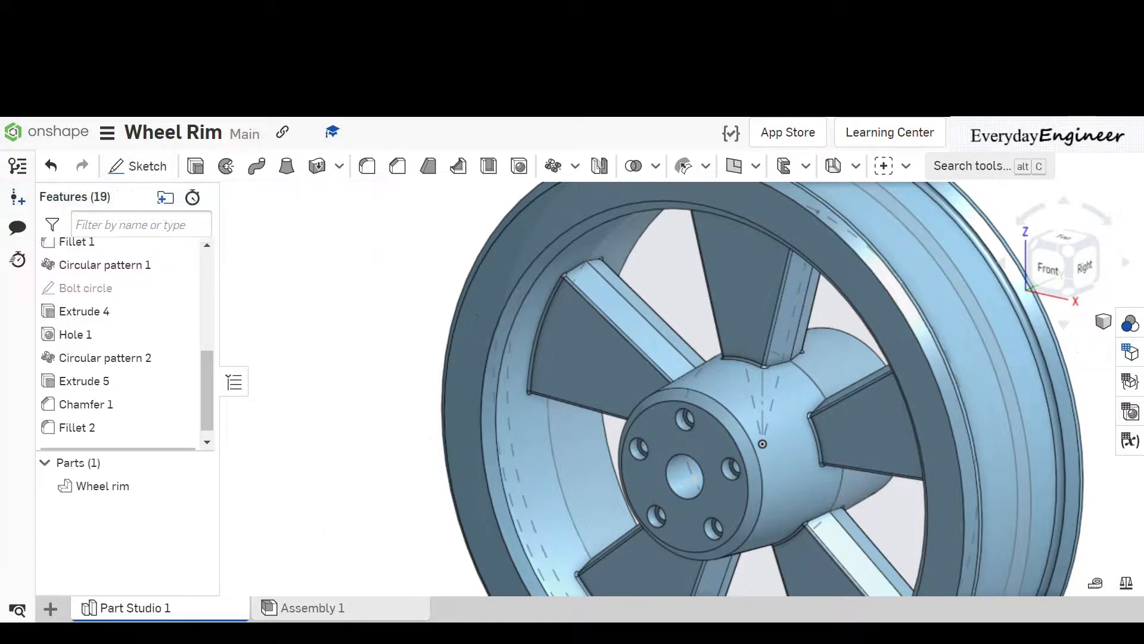
Check the workspace units and the wheel rim's mass properties, closing both without changes.
{"action": "left_click", "coordinate": [115, 139]}
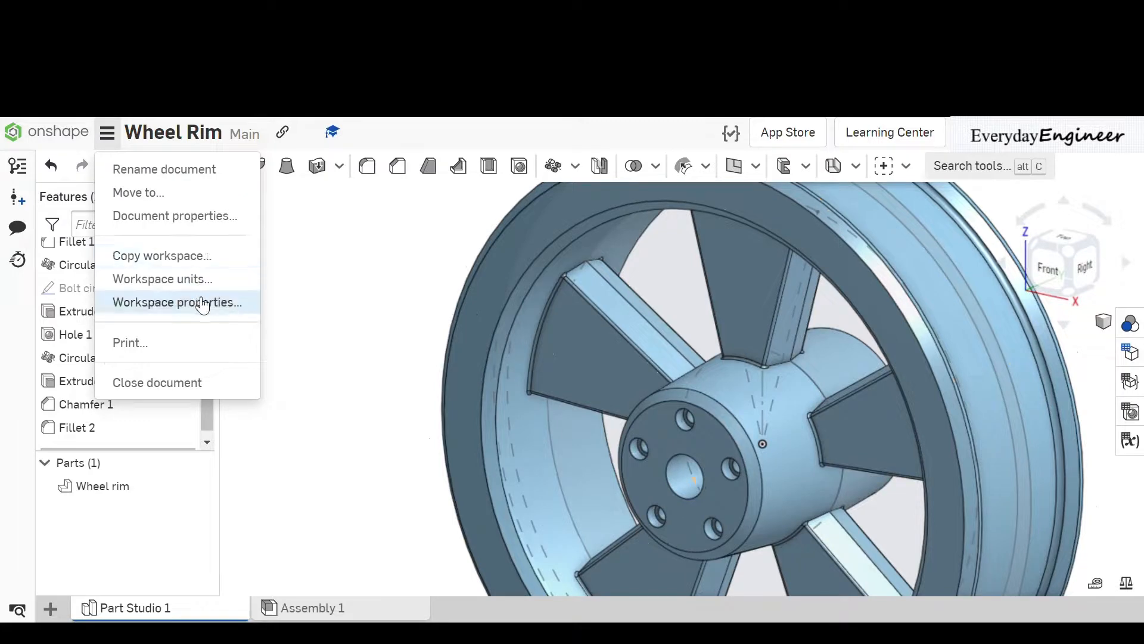
{"action": "left_click", "coordinate": [179, 279]}
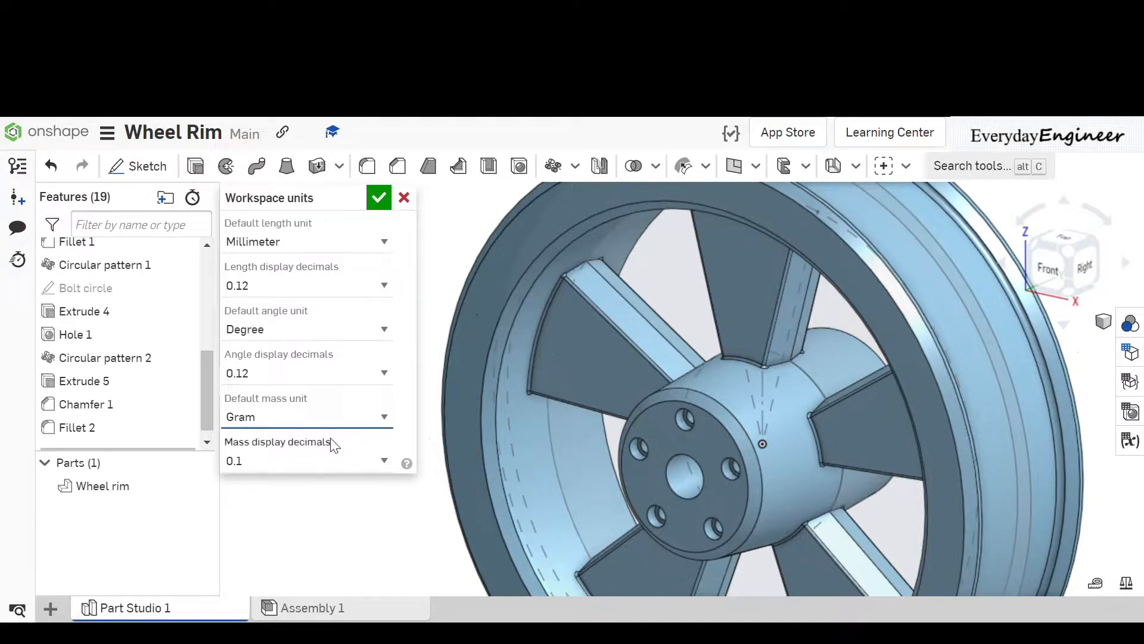
{"action": "left_click", "coordinate": [103, 486]}
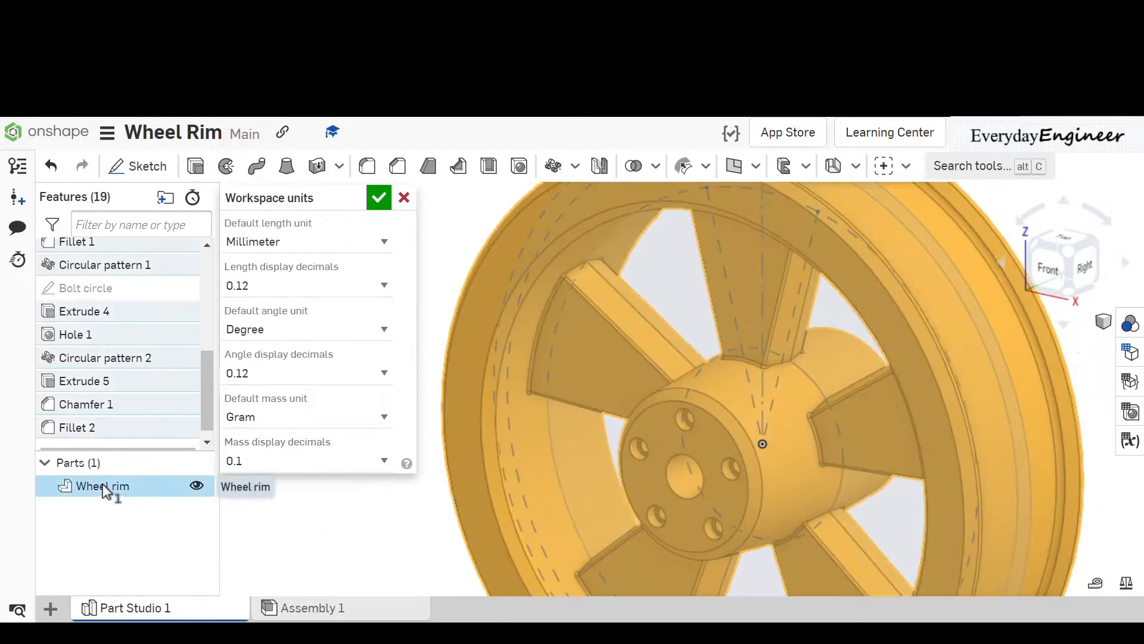
{"action": "left_click", "coordinate": [1126, 583]}
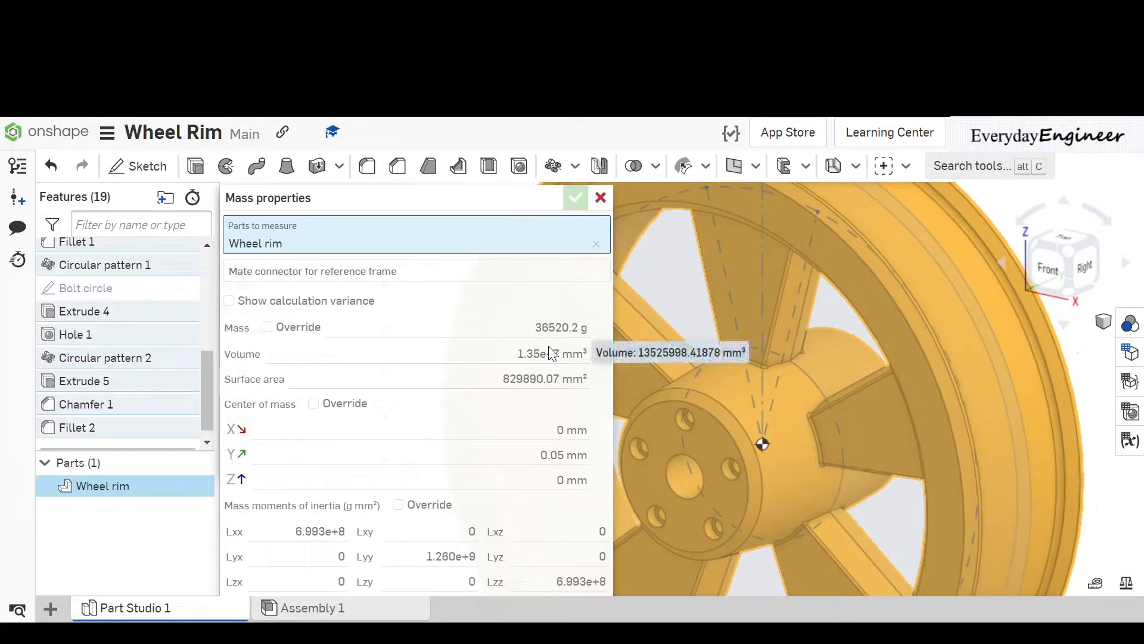
{"action": "mouse_move", "coordinate": [464, 321]}
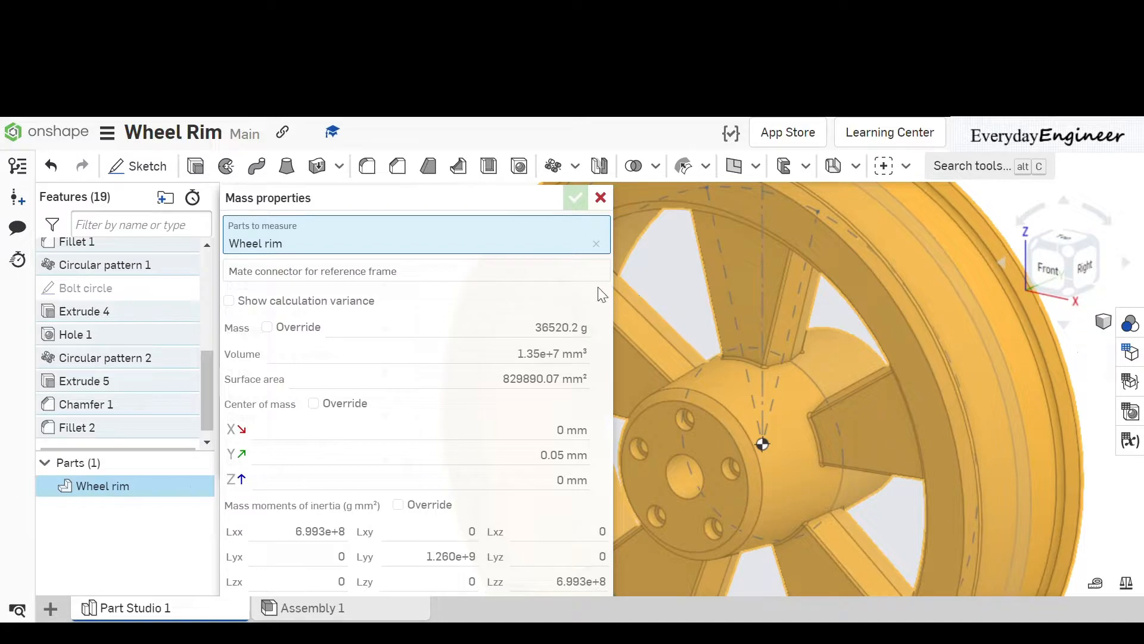
{"action": "left_click", "coordinate": [601, 197]}
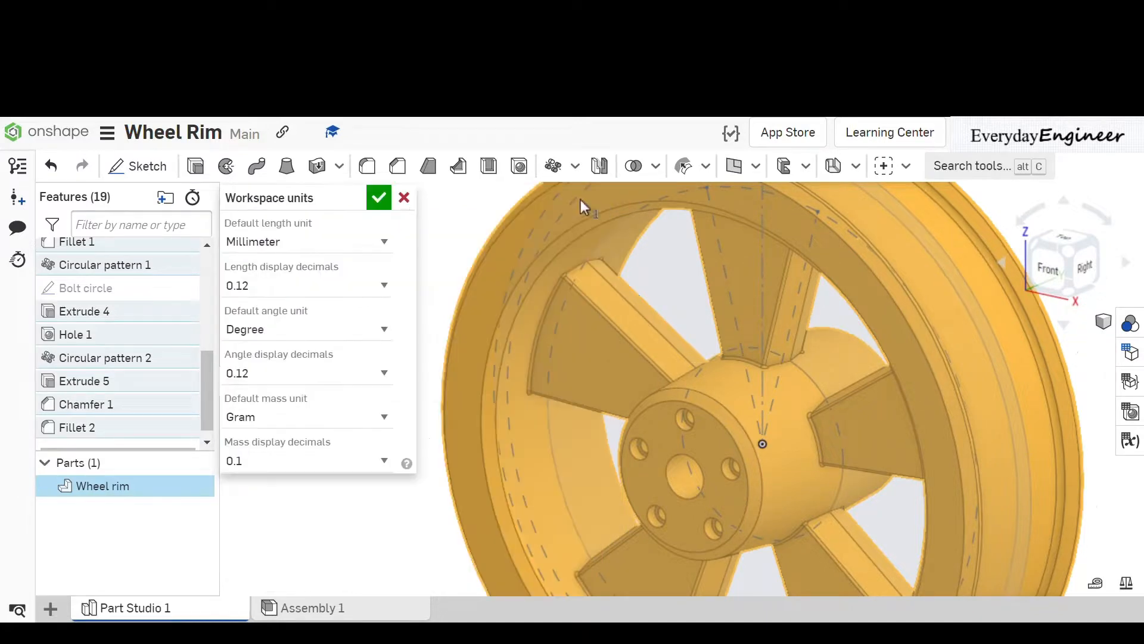
{"action": "left_click", "coordinate": [405, 199]}
Show the whole wheel rim in isometric view, clear the part selection and hide Sketch 1.
{"action": "left_click", "coordinate": [1071, 263]}
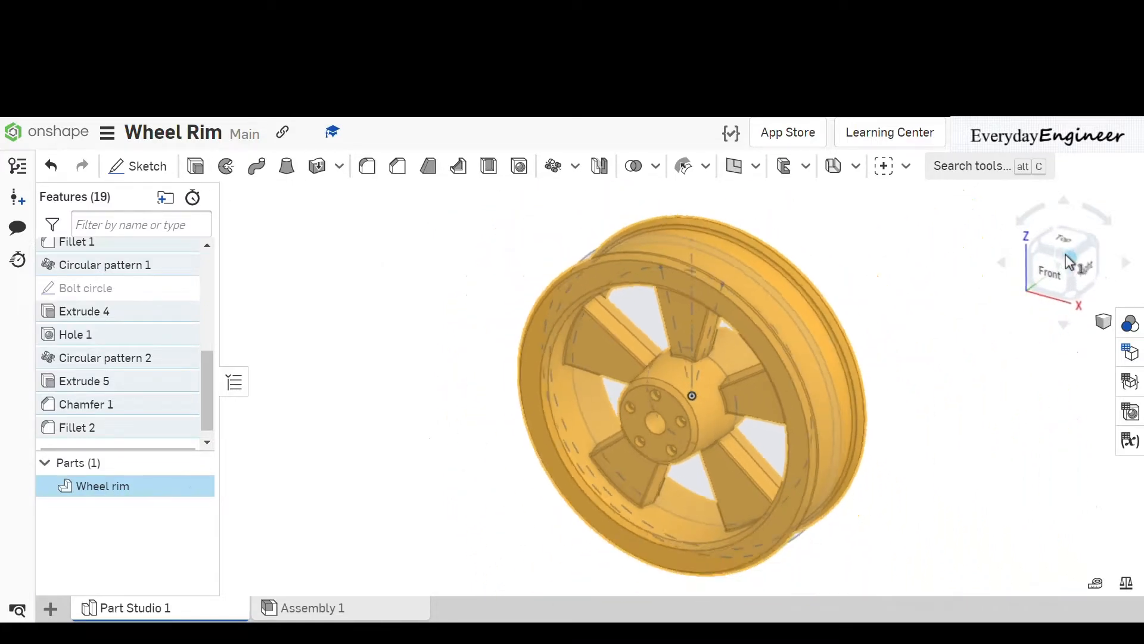
{"action": "left_click", "coordinate": [324, 396]}
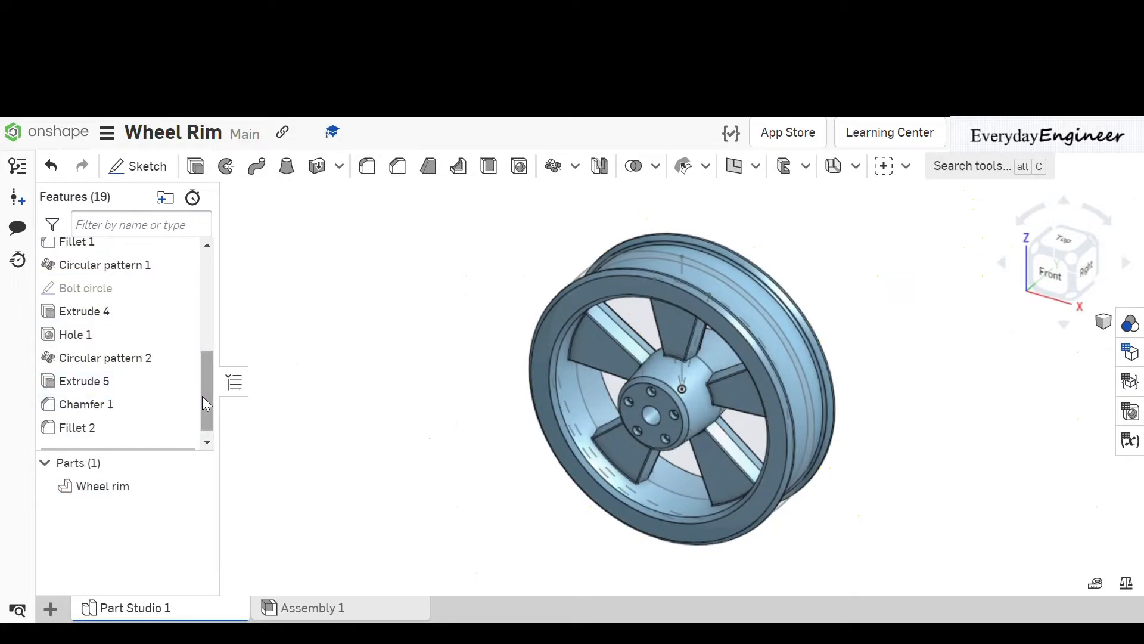
{"action": "left_click_drag", "start_coordinate": [207, 391], "coordinate": [205, 292]}
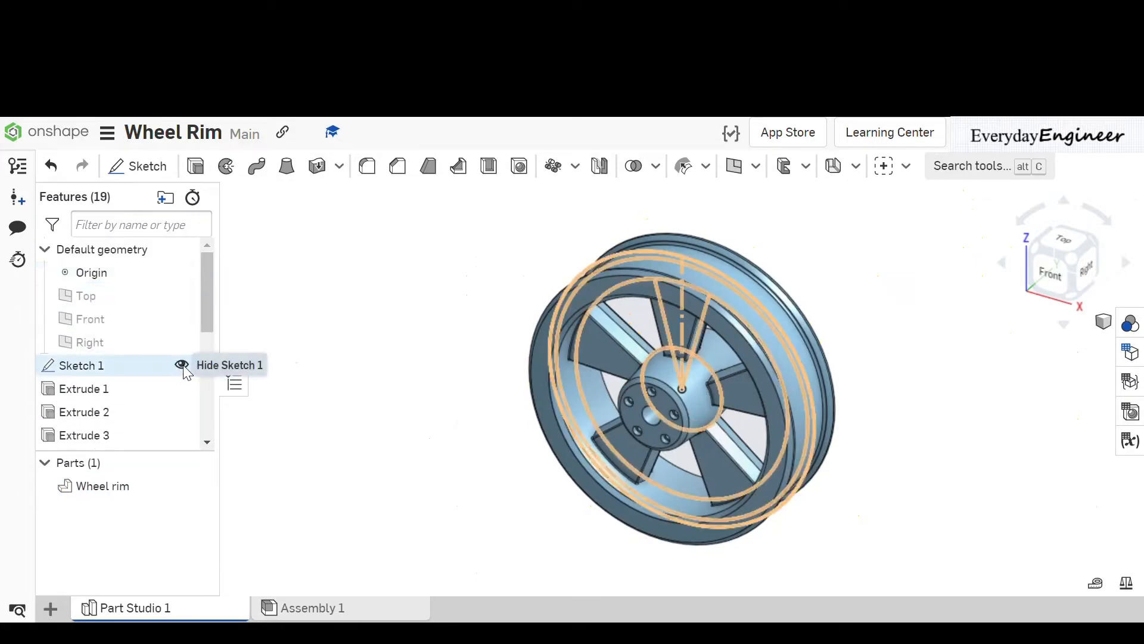
{"action": "left_click", "coordinate": [181, 365]}
{"action": "right_click_drag", "start_coordinate": [490, 484], "coordinate": [669, 468]}
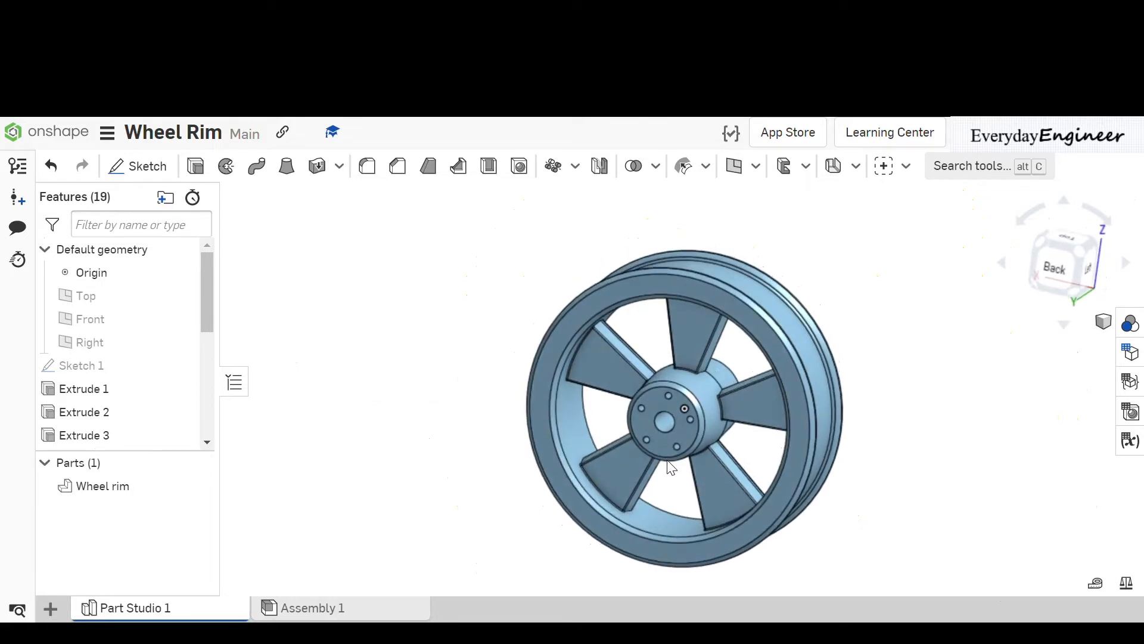
Change the wheel rim's appearance to the dark blue-grey palette colour 707980.
{"action": "right_click", "coordinate": [177, 486]}
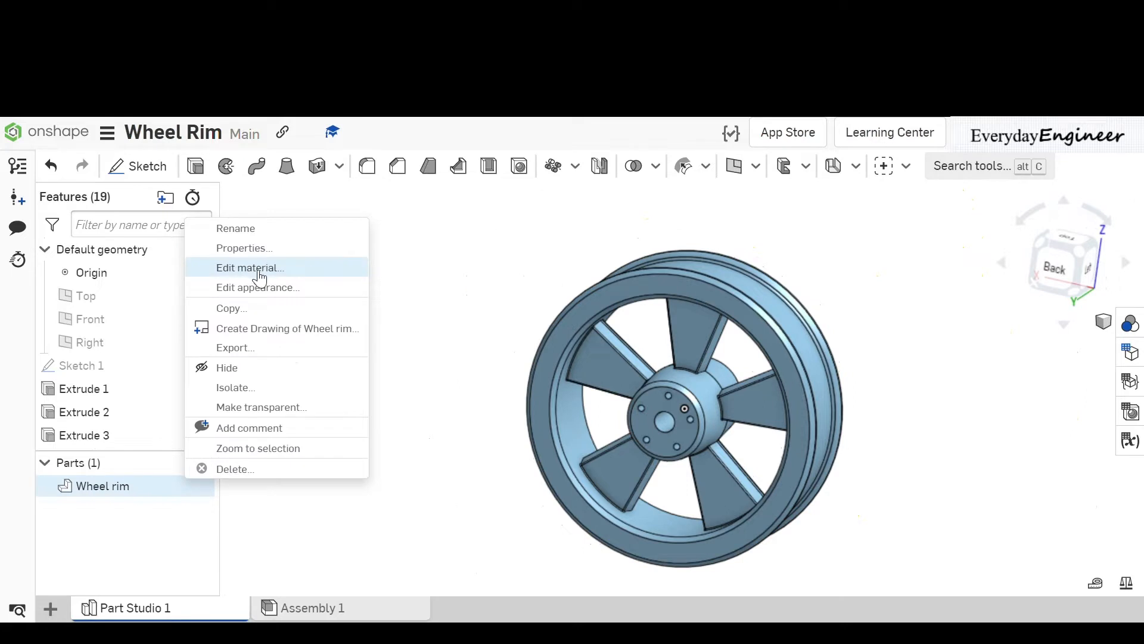
{"action": "left_click", "coordinate": [261, 287]}
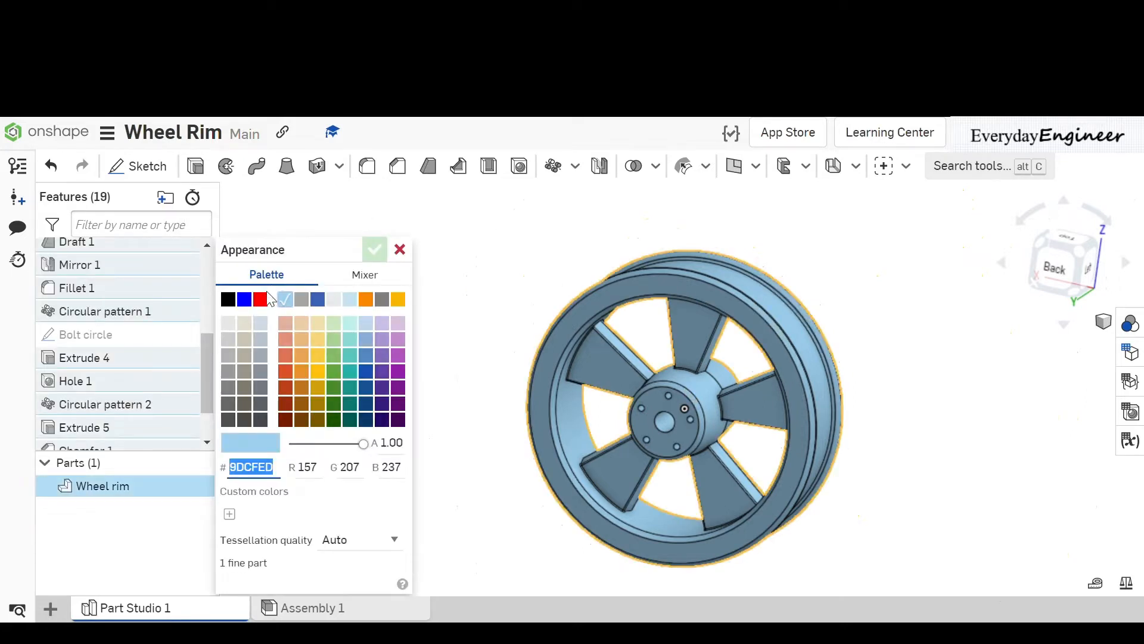
{"action": "left_click", "coordinate": [301, 299]}
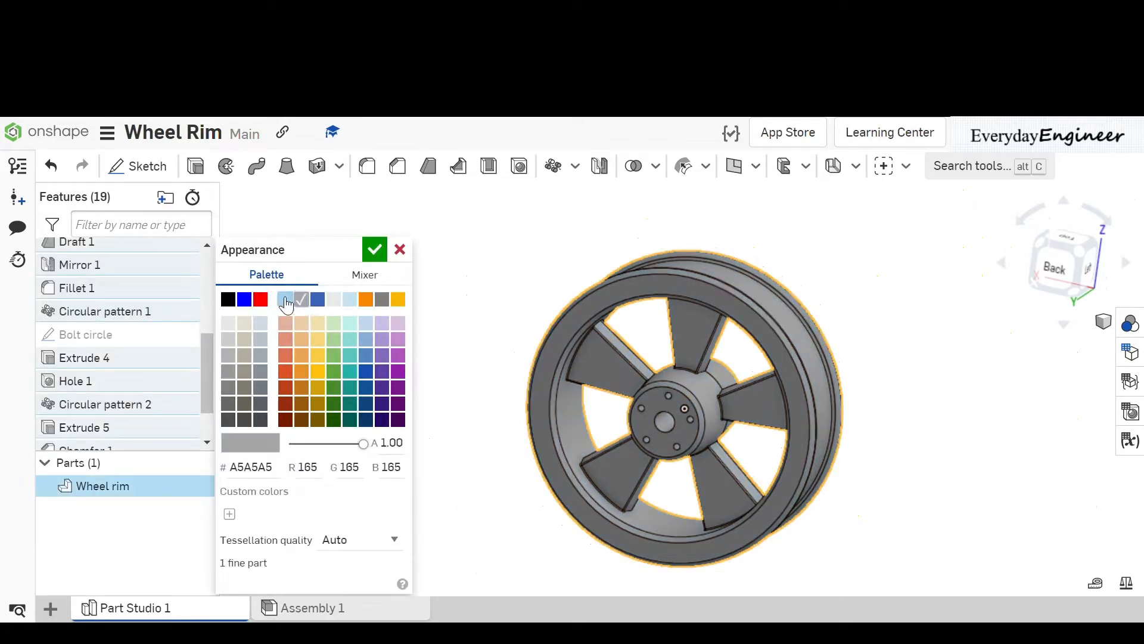
{"action": "left_click", "coordinate": [235, 404]}
{"action": "left_click", "coordinate": [265, 407]}
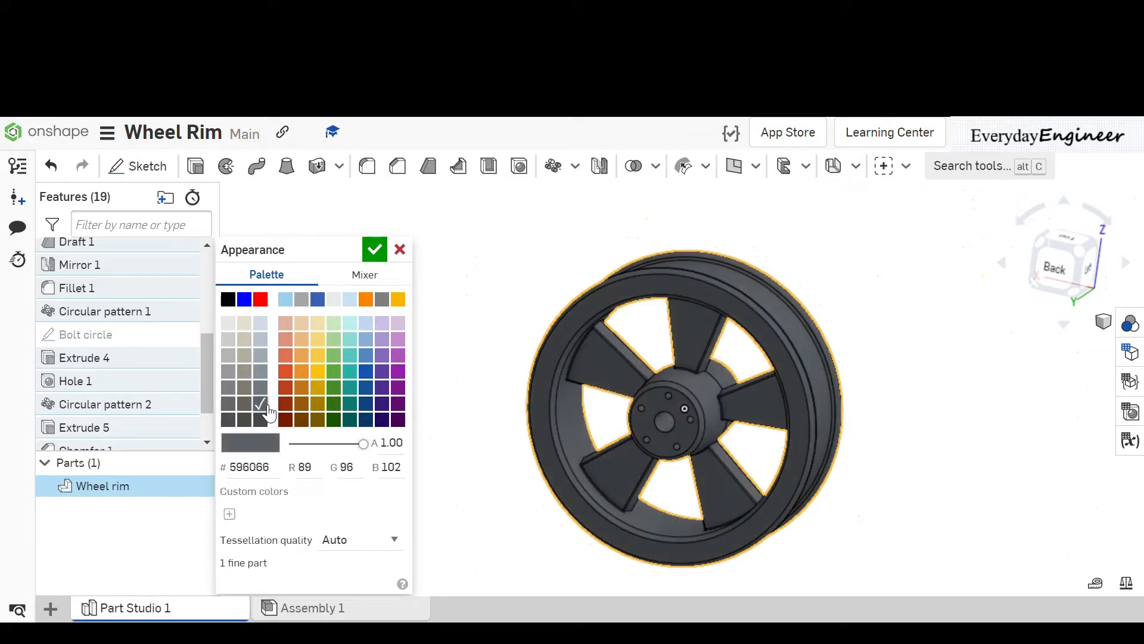
{"action": "left_click", "coordinate": [260, 387]}
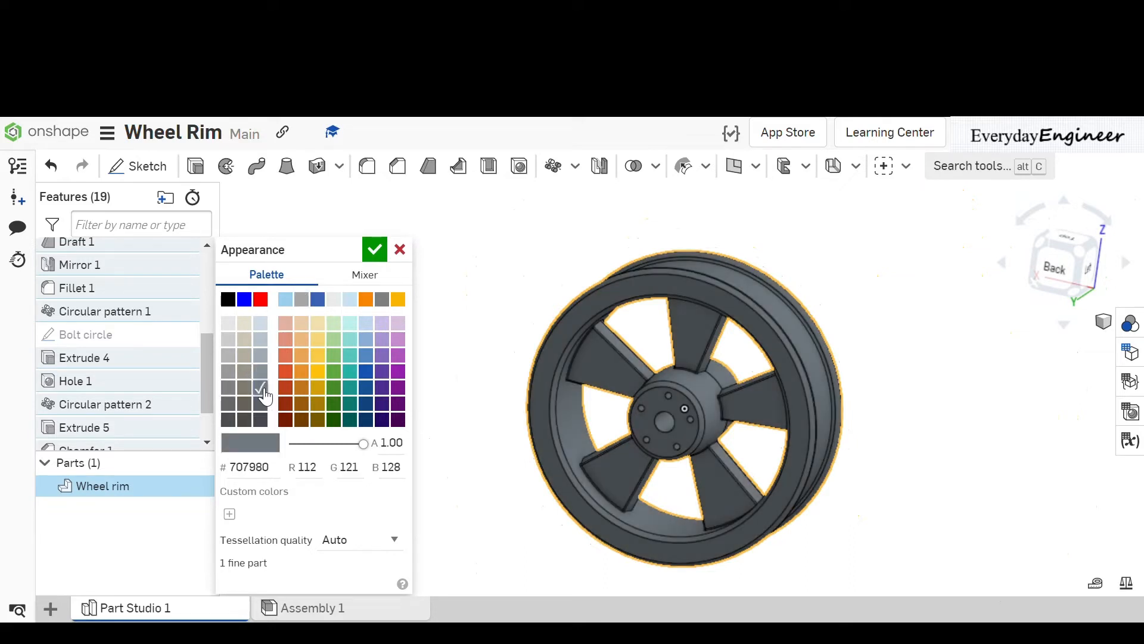
{"action": "left_click", "coordinate": [375, 253]}
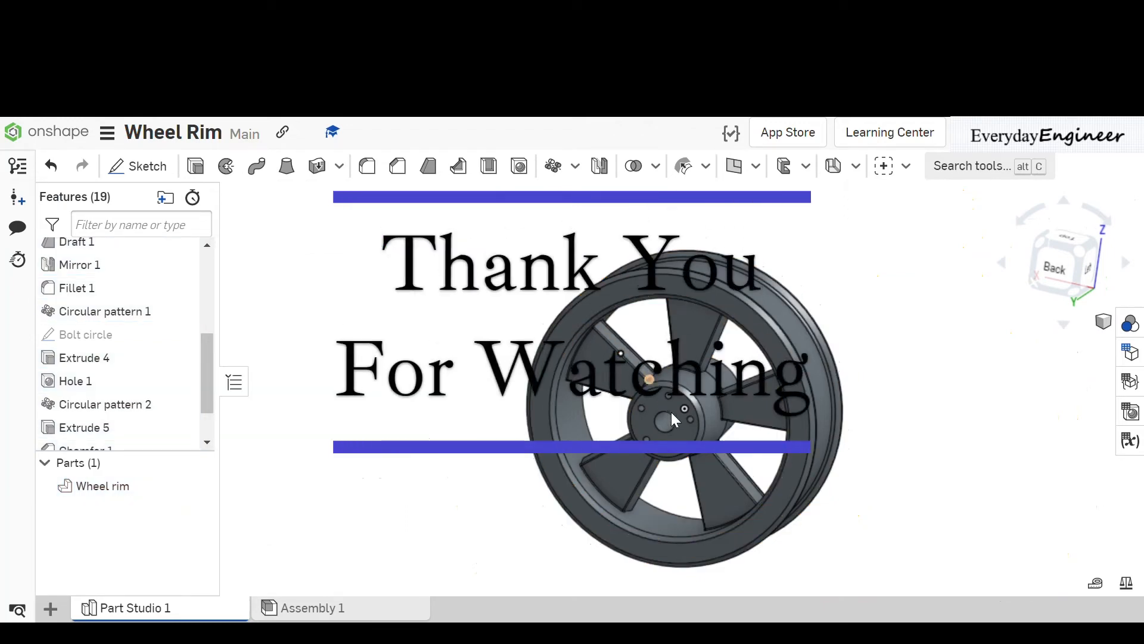